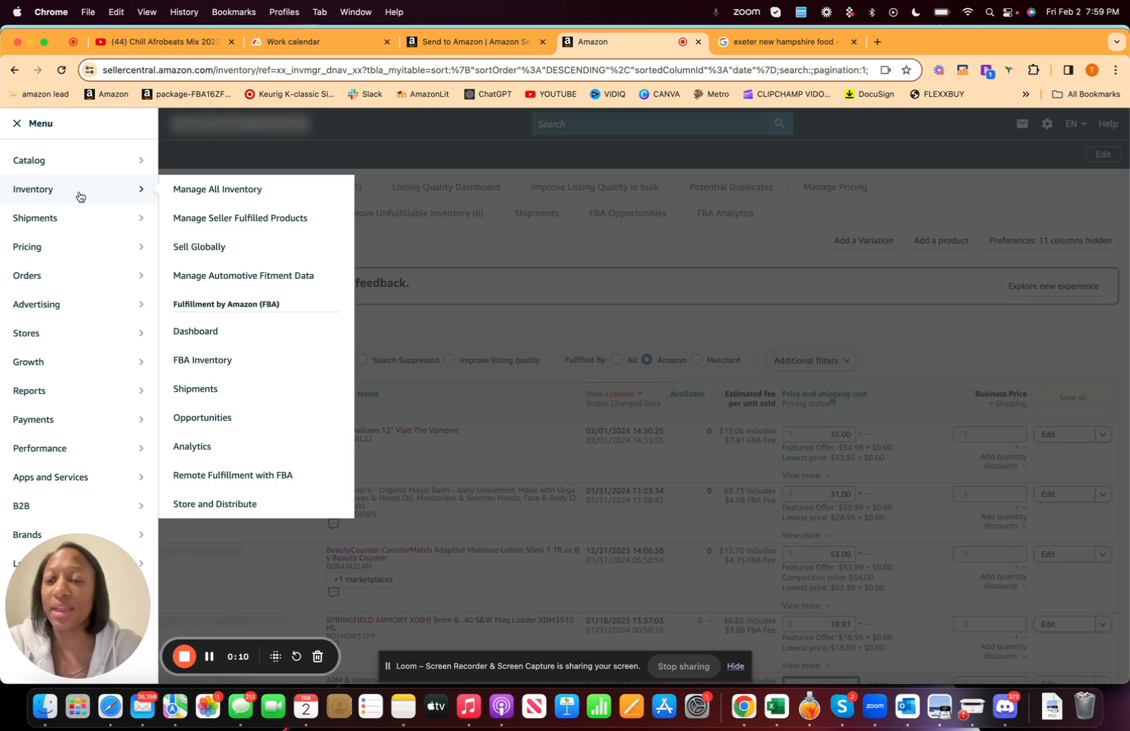
Step: From Manage All Inventory, start the Send/replenish inventory action for the three selected listings and confirm continuing
click(214, 190)
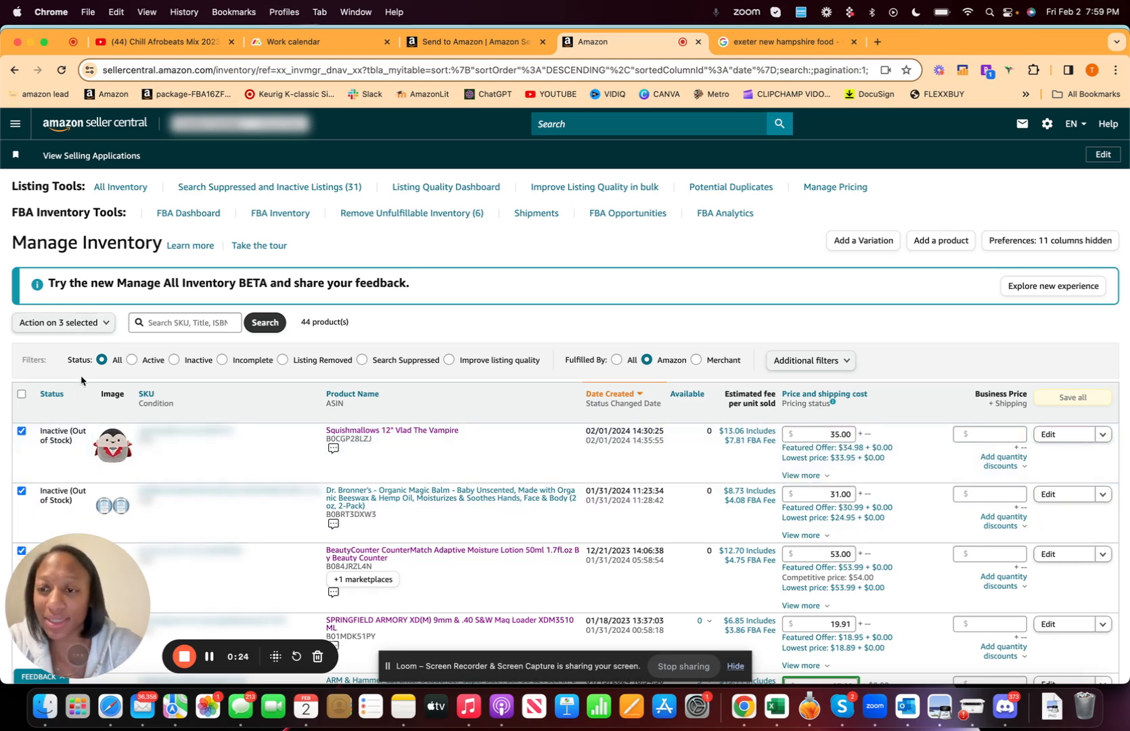
click(104, 325)
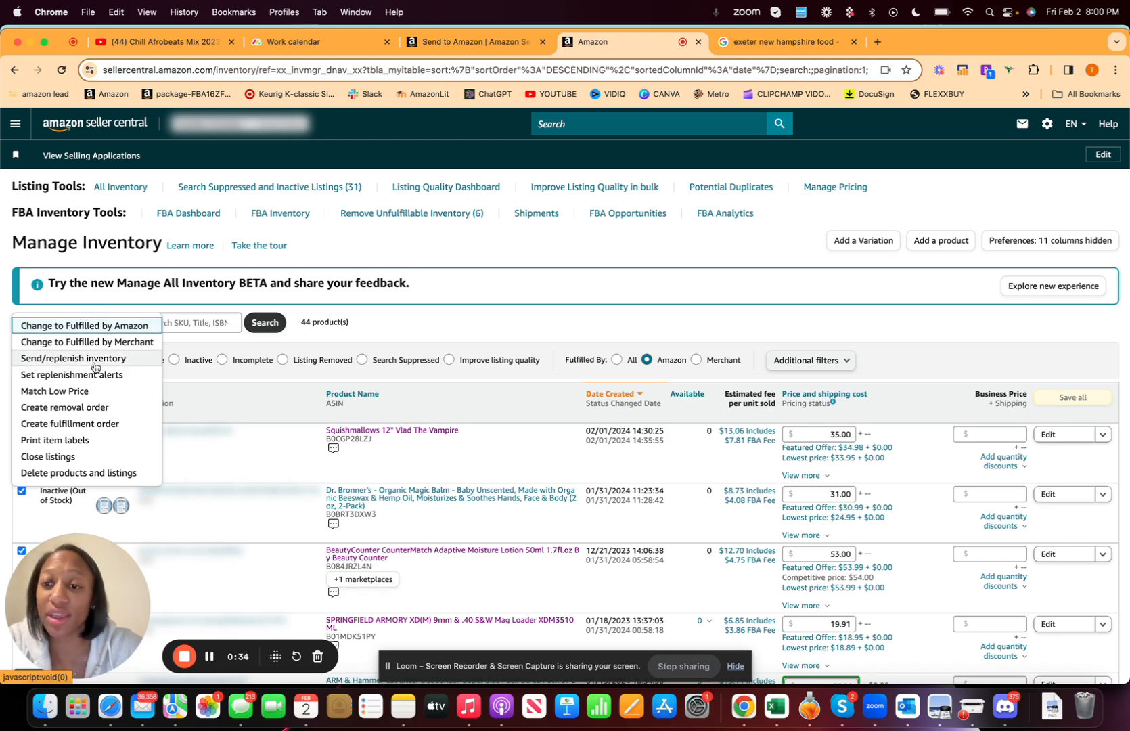
click(402, 314)
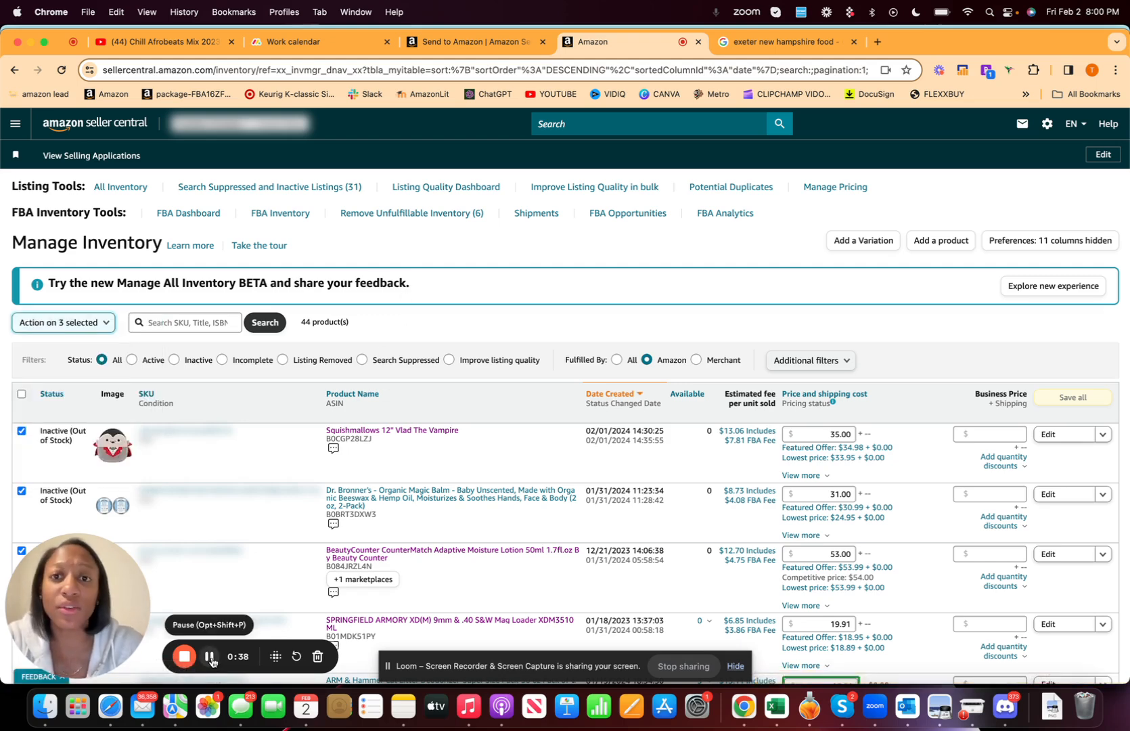
click(212, 661)
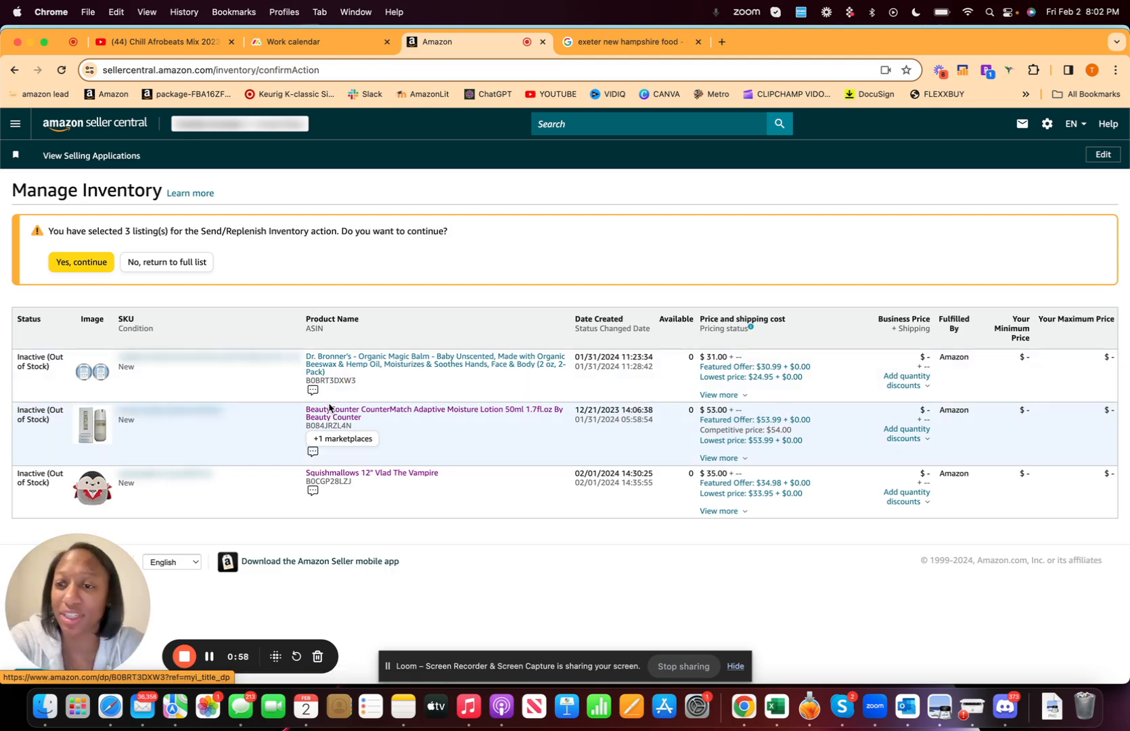
click(68, 257)
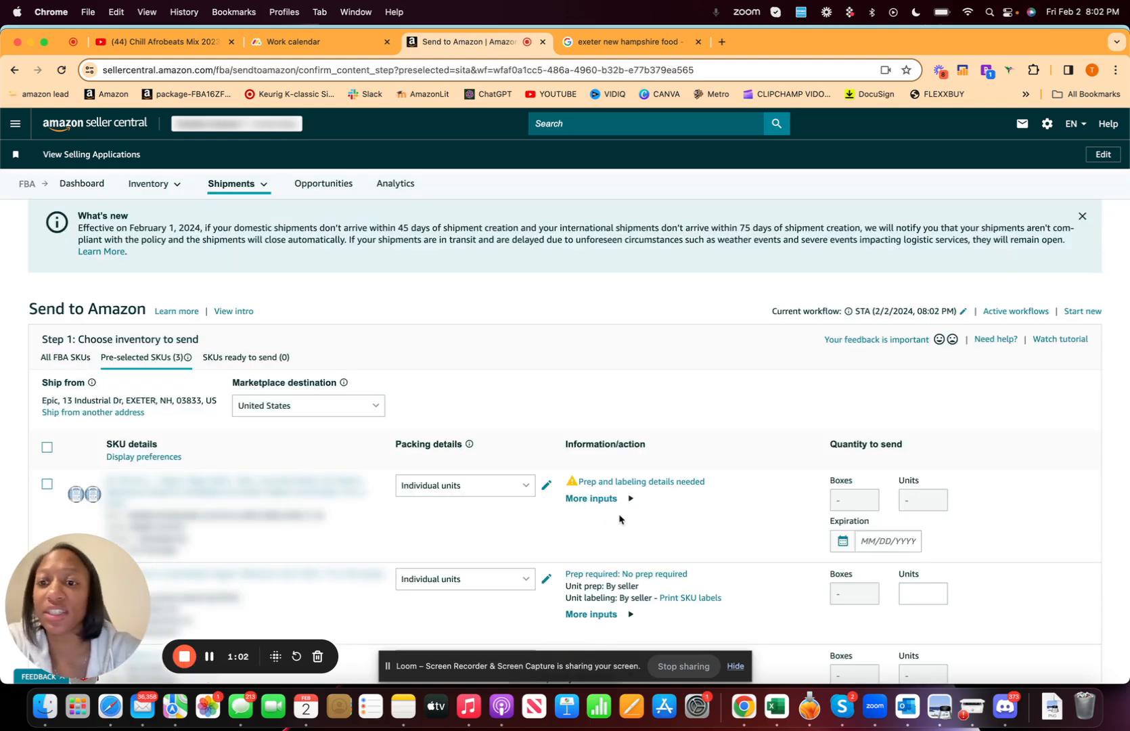
Step: Set the Dr. Bronner's balm's prep category to Sold as set, mark it as not fragile, and save the prep guidance
scroll(619, 517, down, 3)
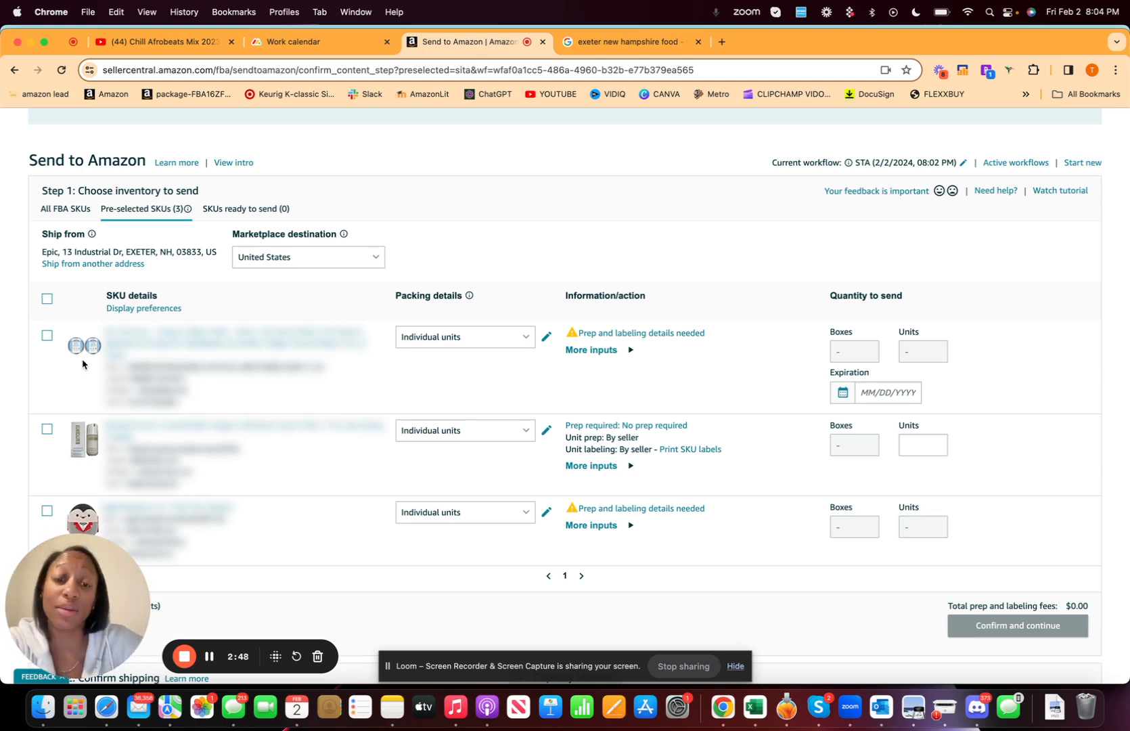
click(609, 337)
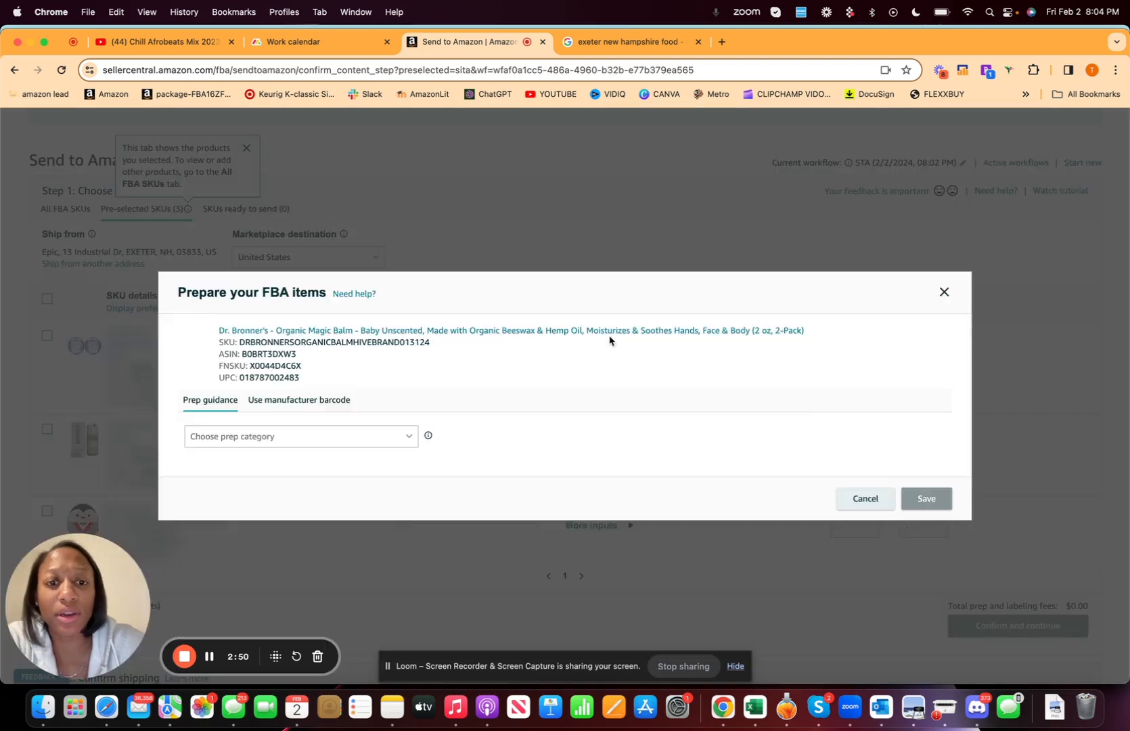
click(279, 437)
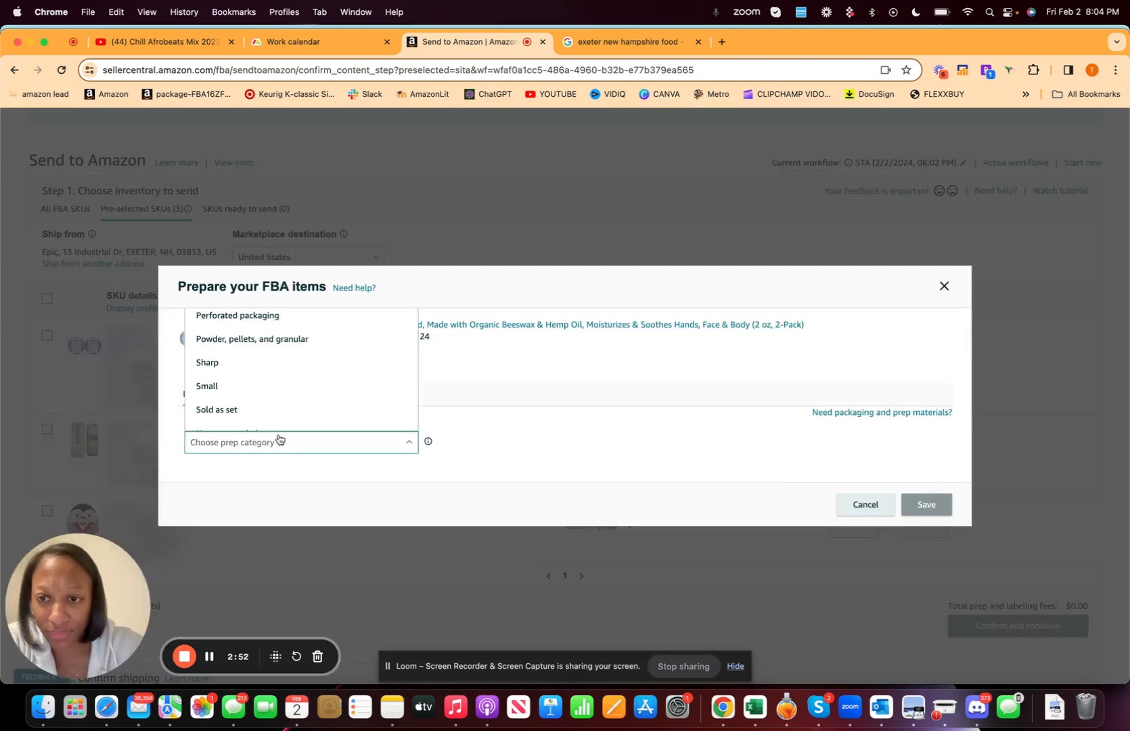
scroll(270, 409, down, 1)
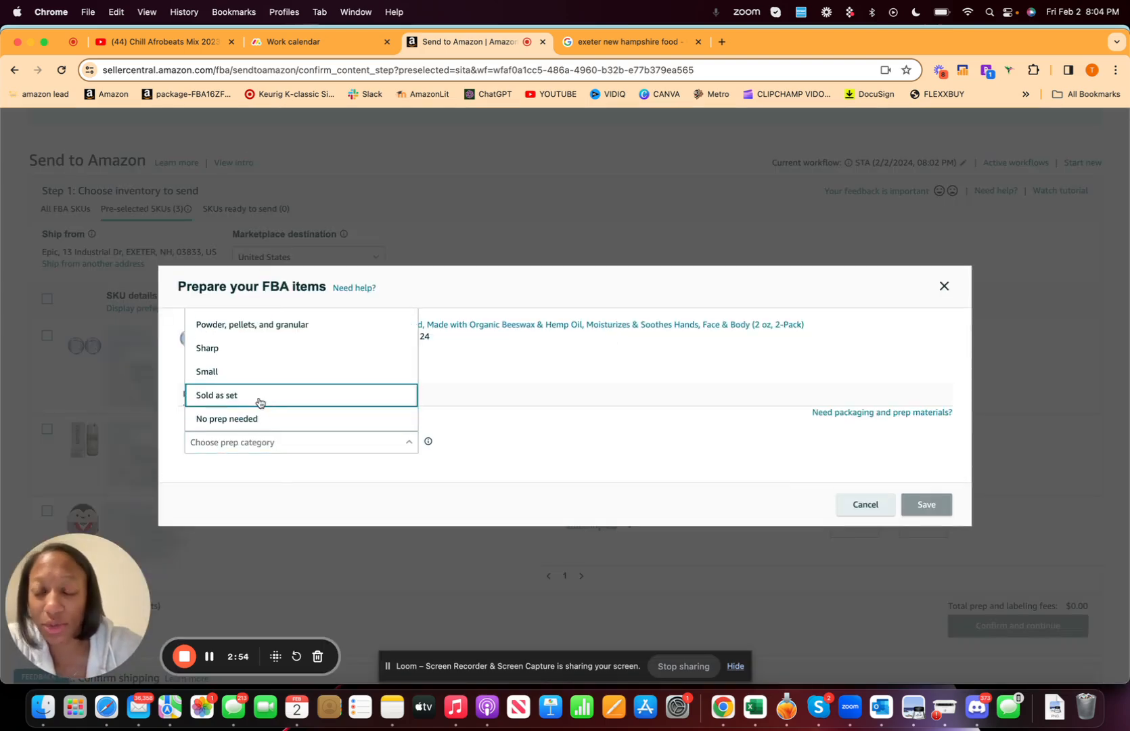
scroll(251, 399, up, 1)
scroll(247, 399, down, 1)
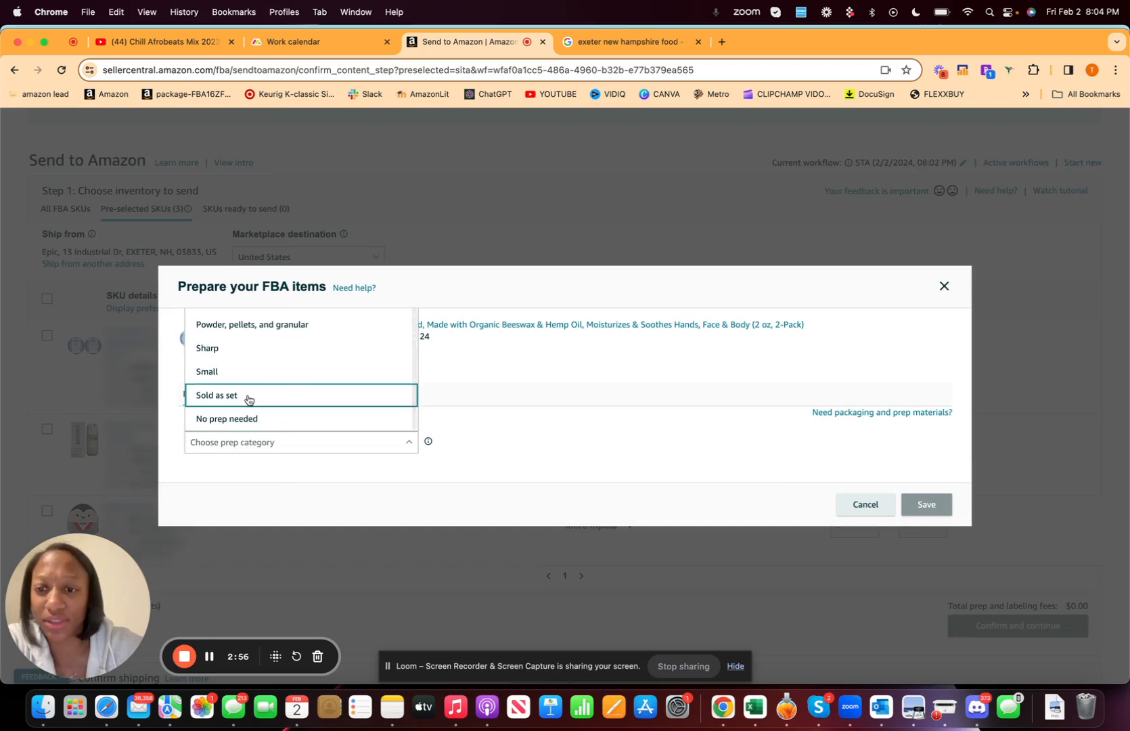
click(247, 399)
click(247, 457)
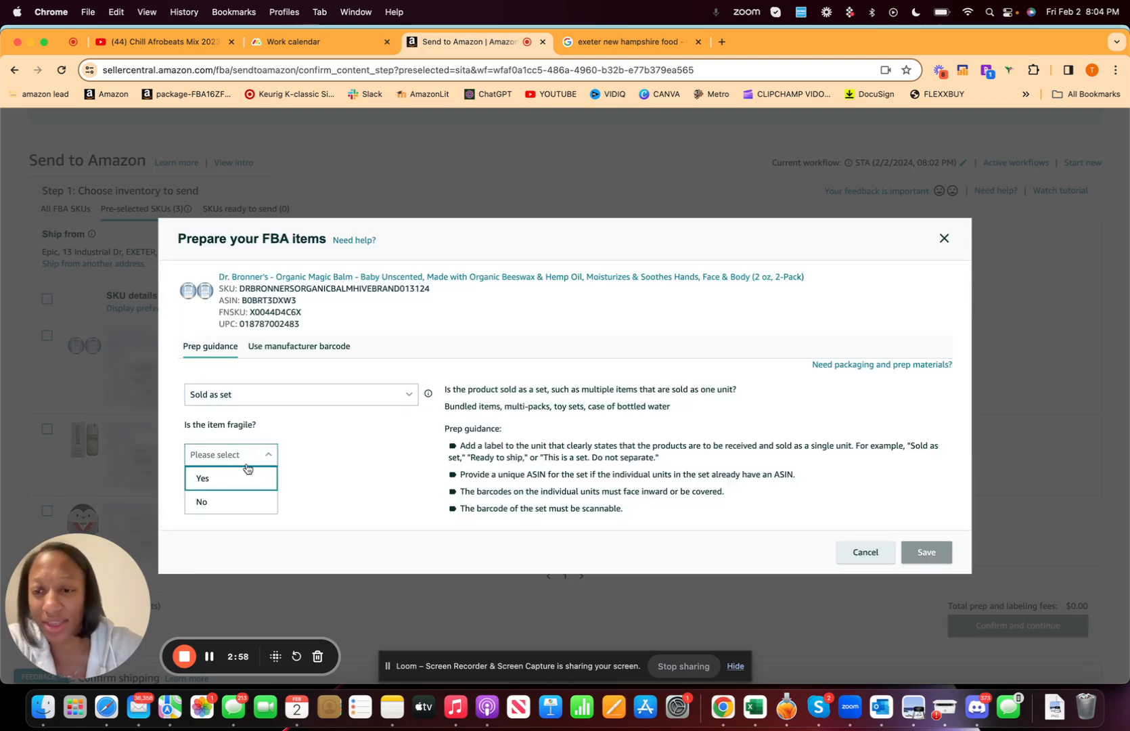
click(243, 502)
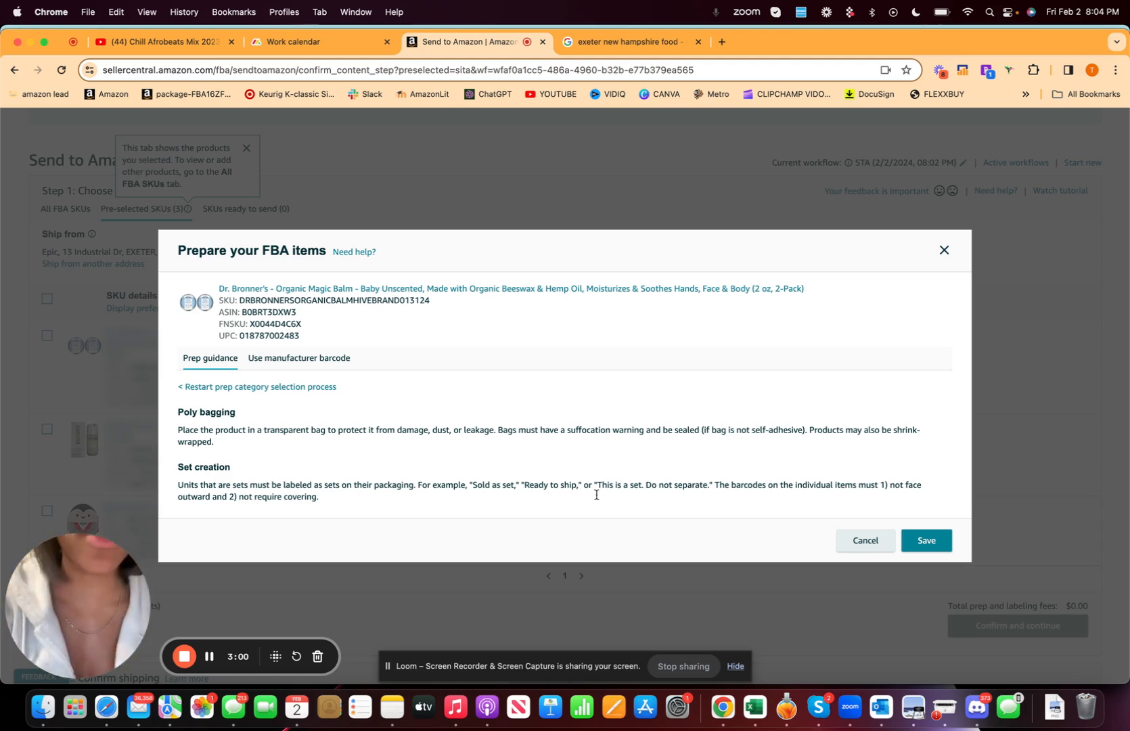
click(927, 545)
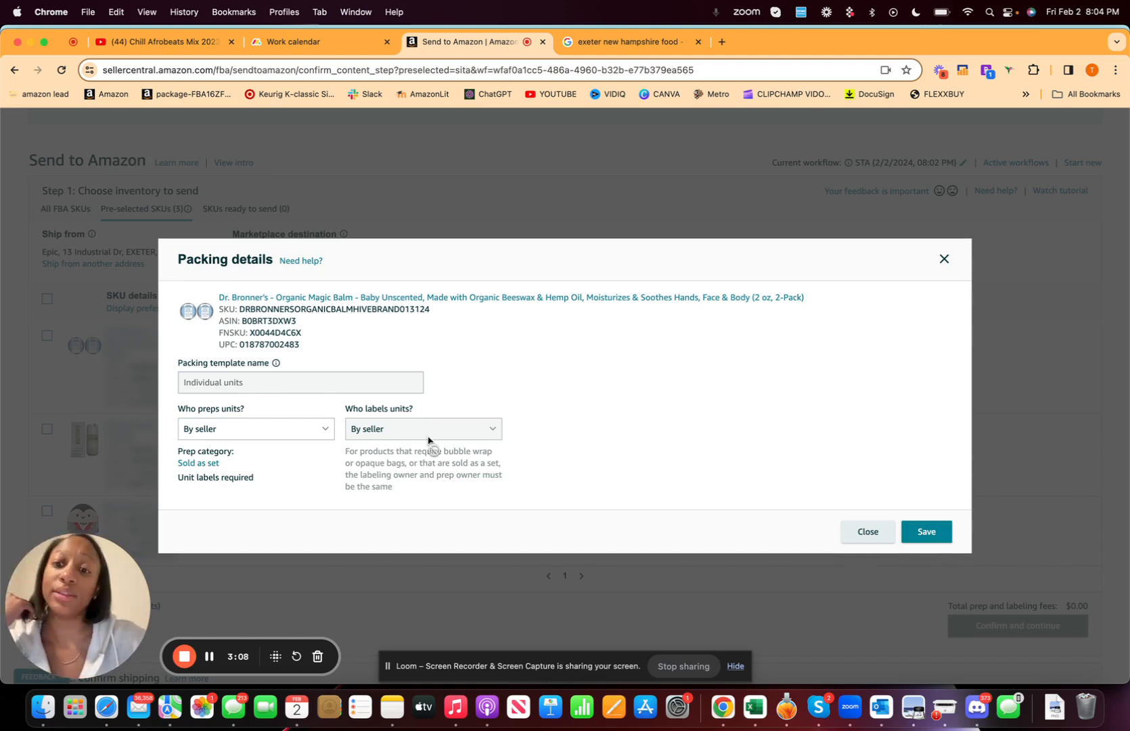
Step: Choose By seller for who preps the Dr. Bronner's balm units and save the packing details
click(295, 434)
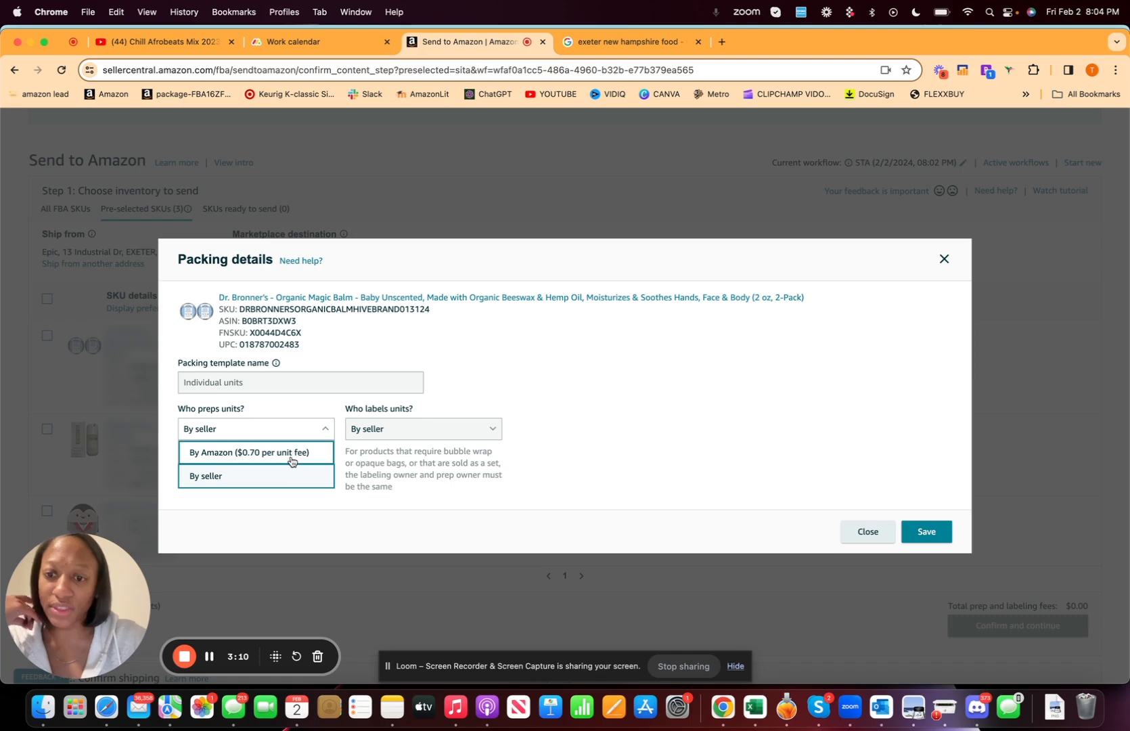
click(285, 478)
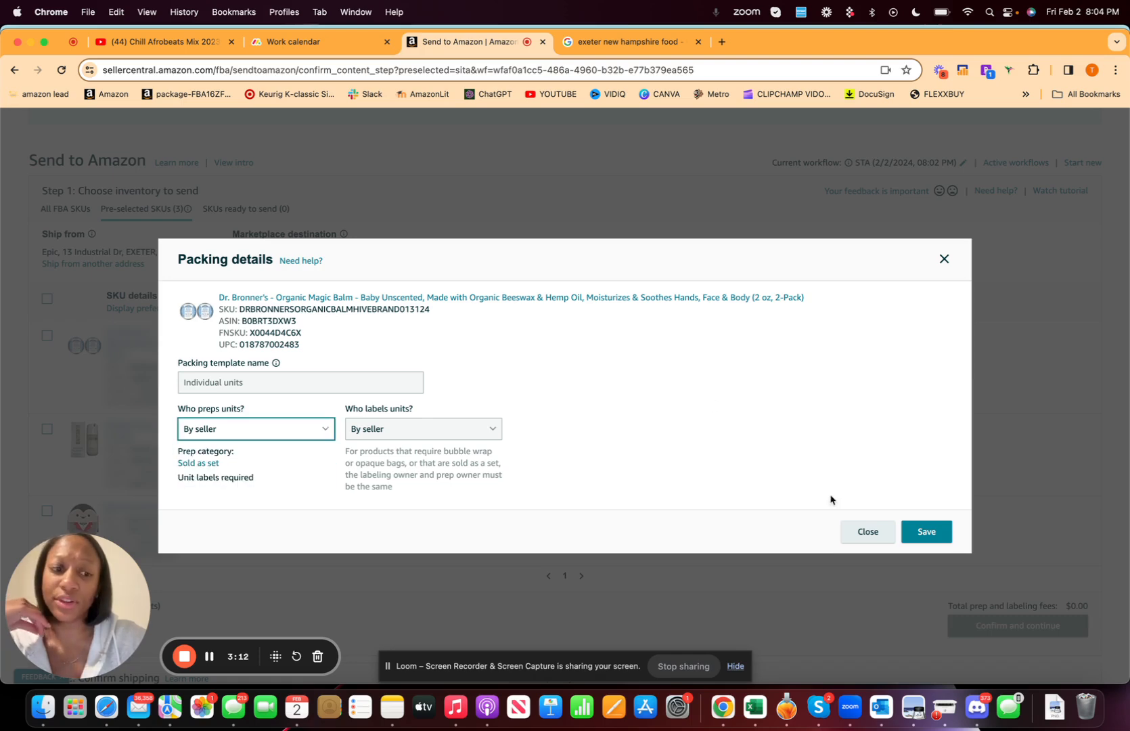
click(925, 534)
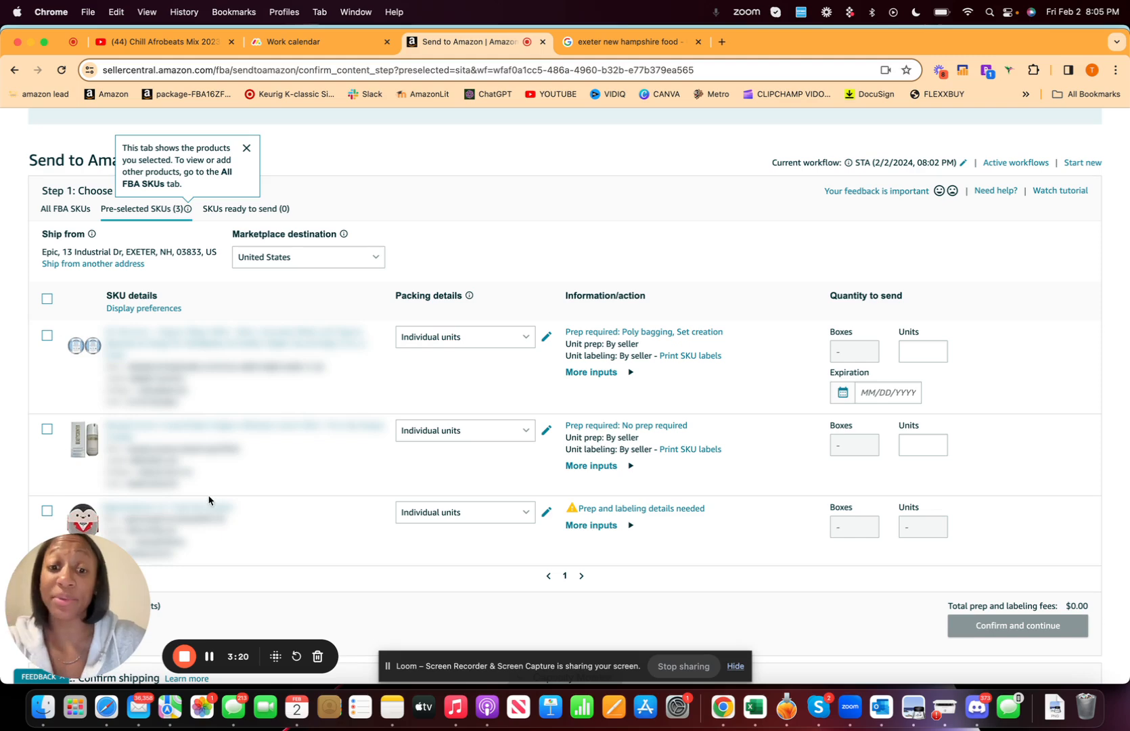
Step: Set the Squishmallows 12" Vlad The Vampire's prep category to No prep needed and save its packing details with labeling by seller
click(631, 511)
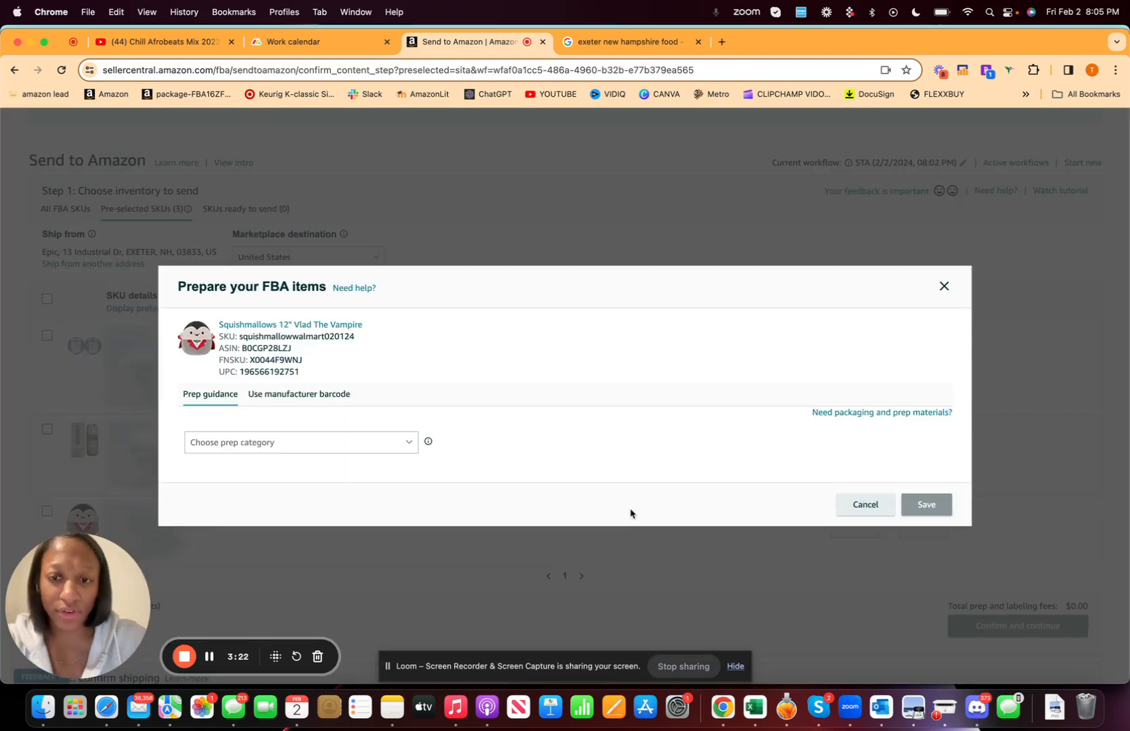
click(345, 443)
click(453, 388)
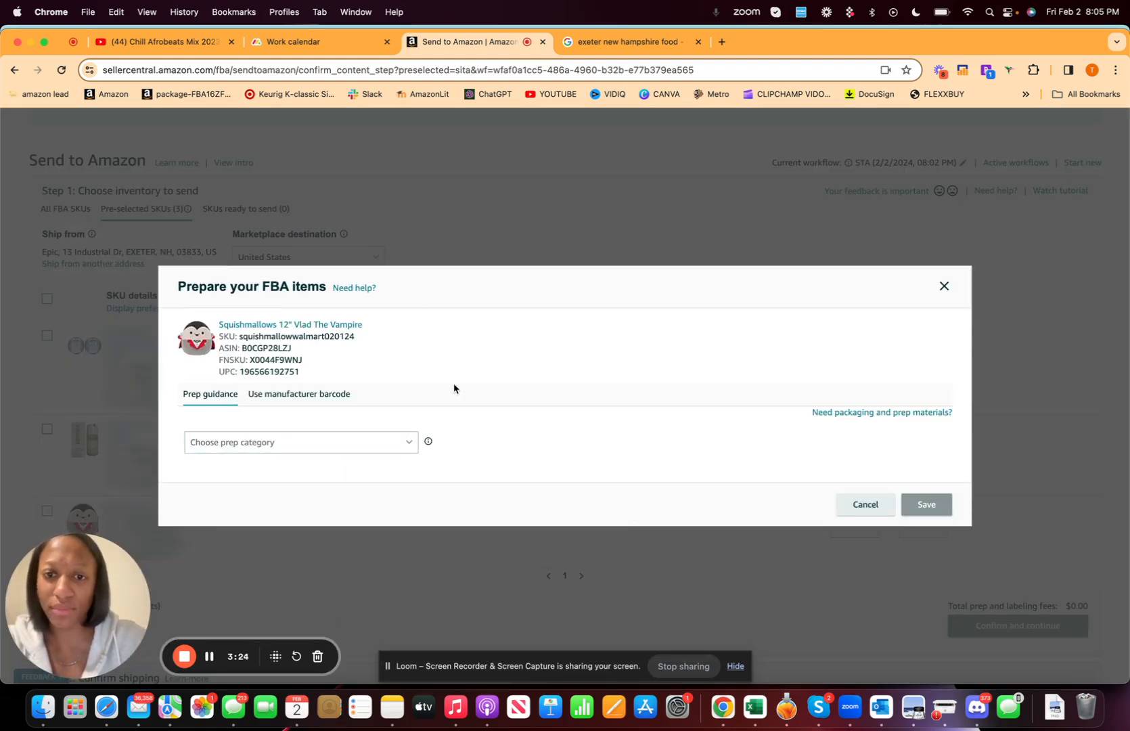
click(322, 399)
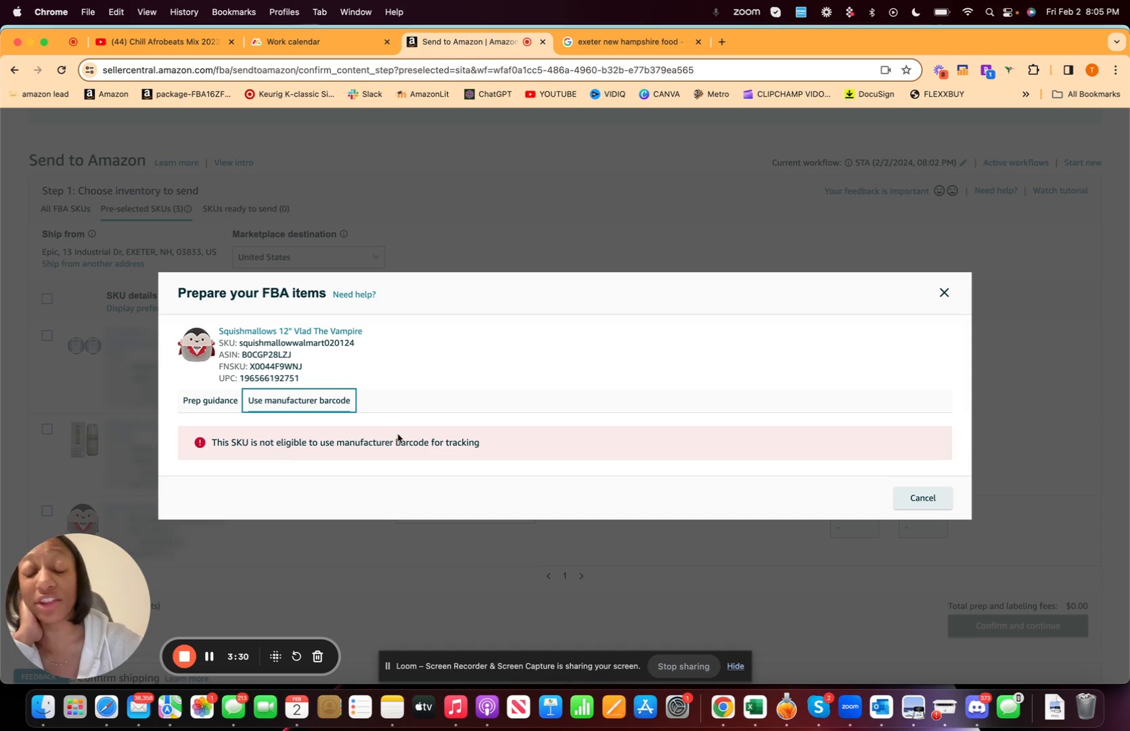
click(213, 402)
click(276, 443)
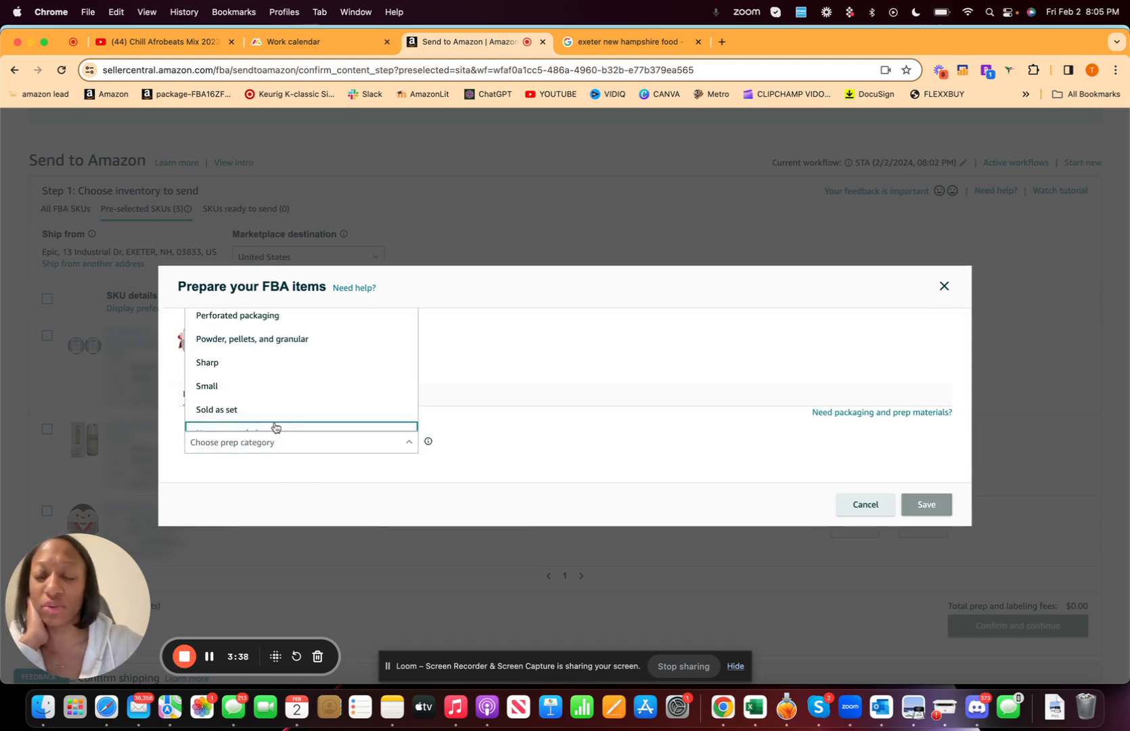
scroll(277, 397, down, 2)
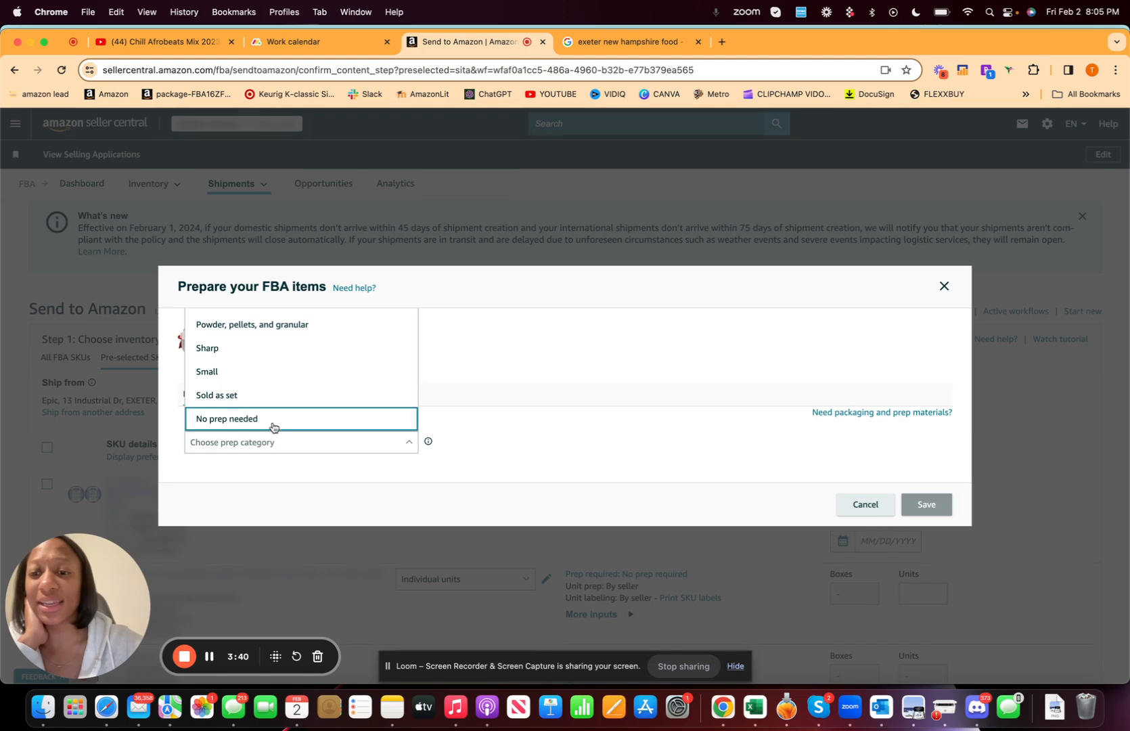
click(272, 428)
click(936, 508)
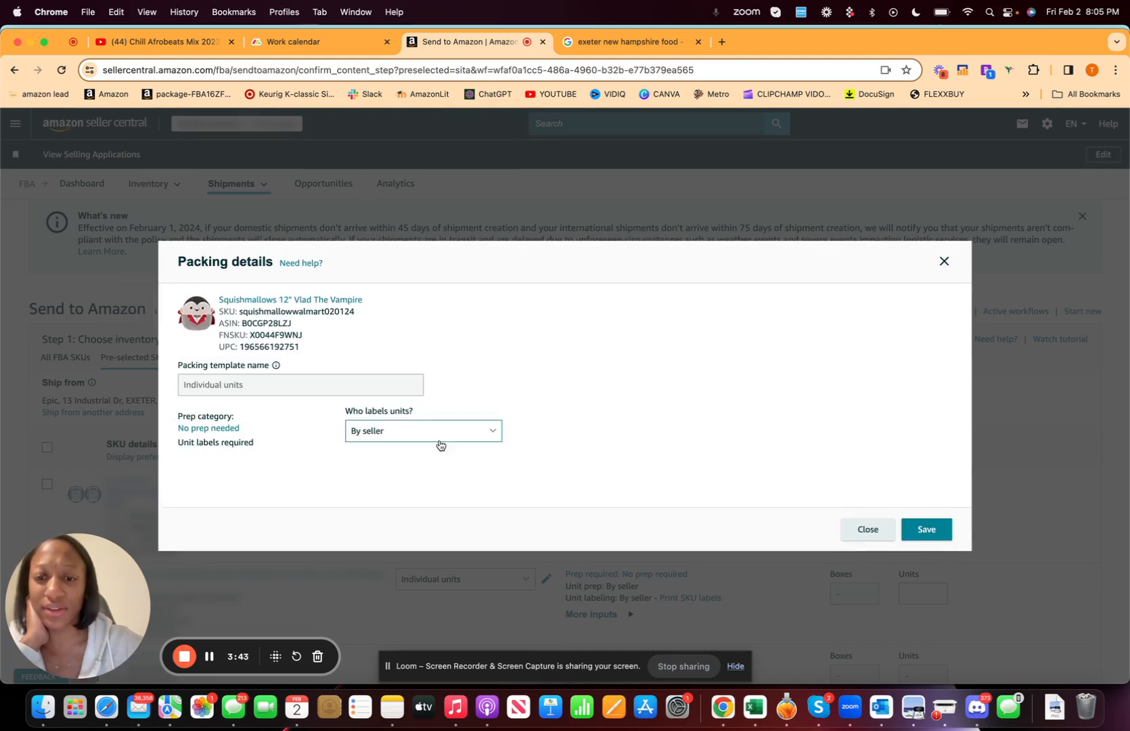
click(927, 527)
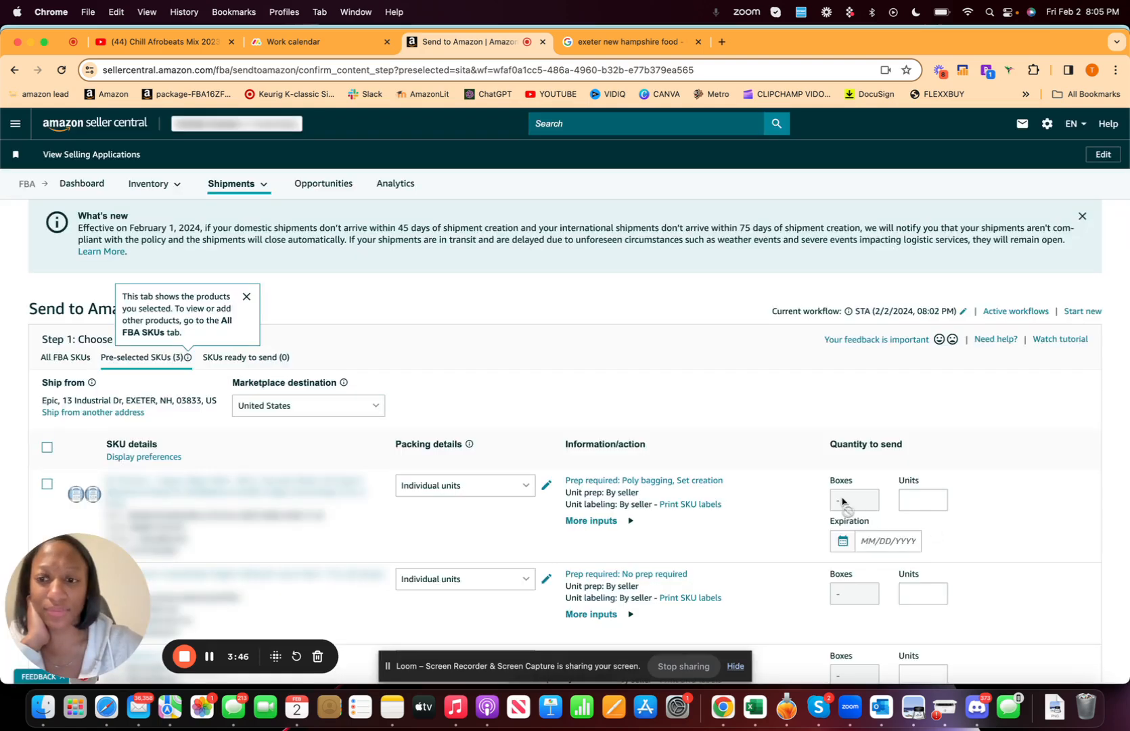
Step: Enter 10 units for each of the three SKUs and mark the moisture lotion and Squishmallows as ready to pack
scroll(844, 504, down, 5)
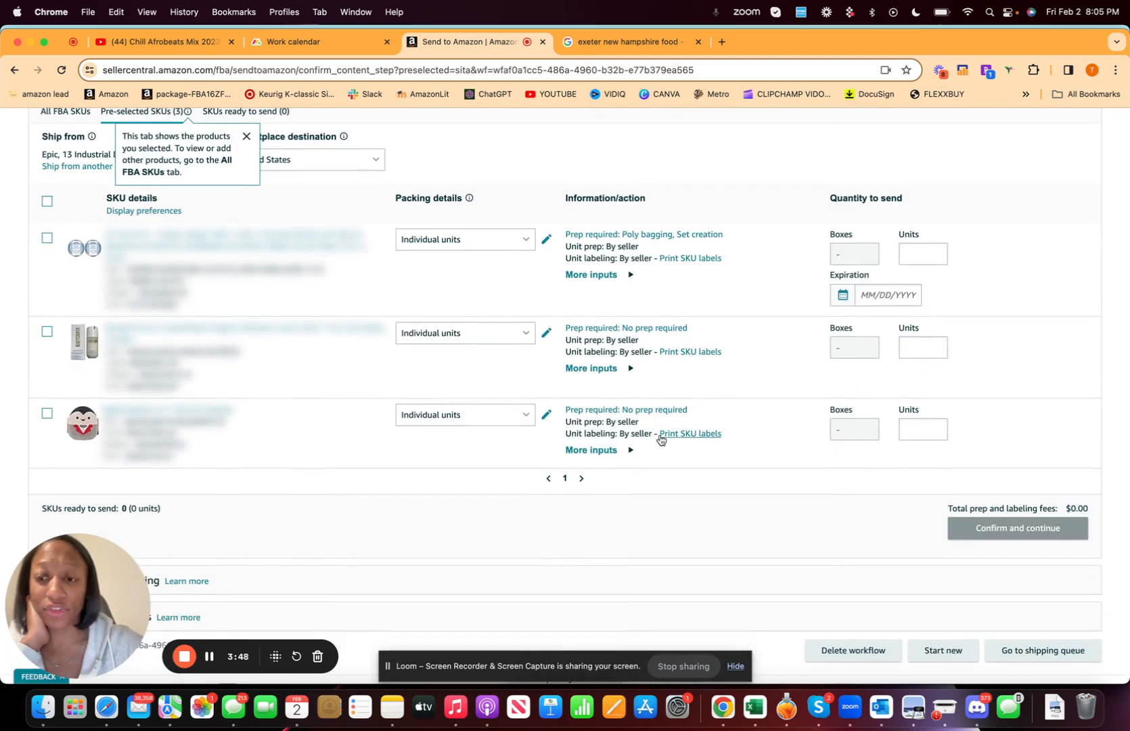
click(917, 253)
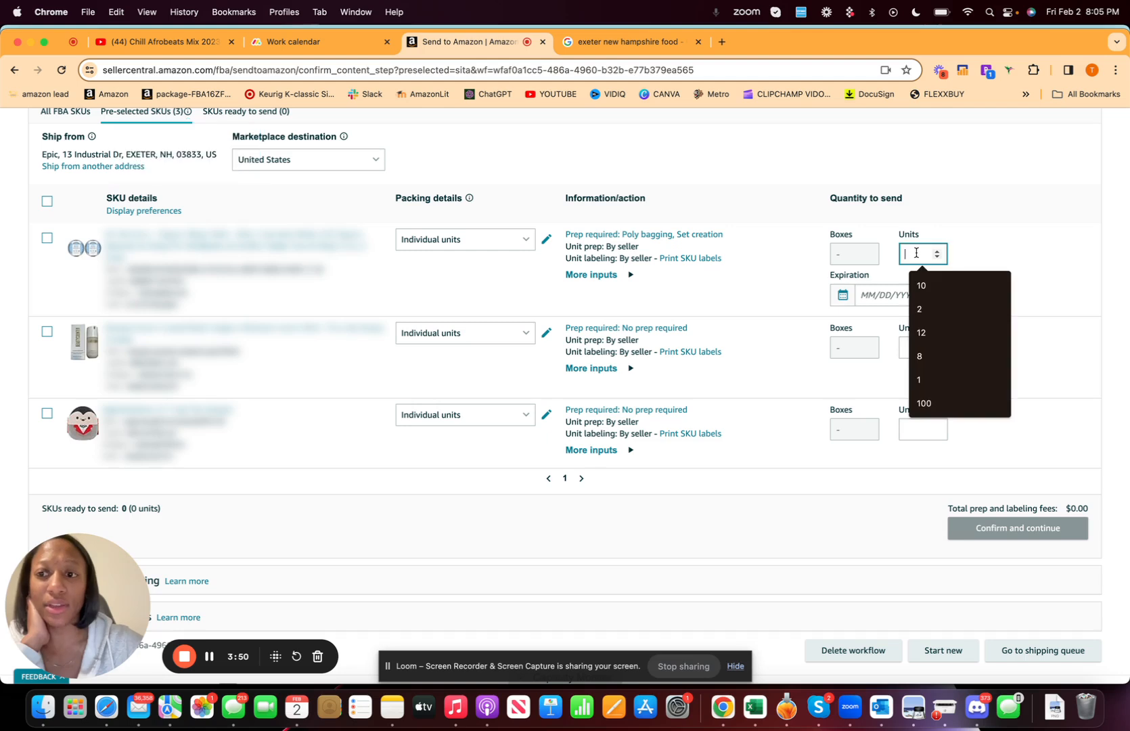
text(10)
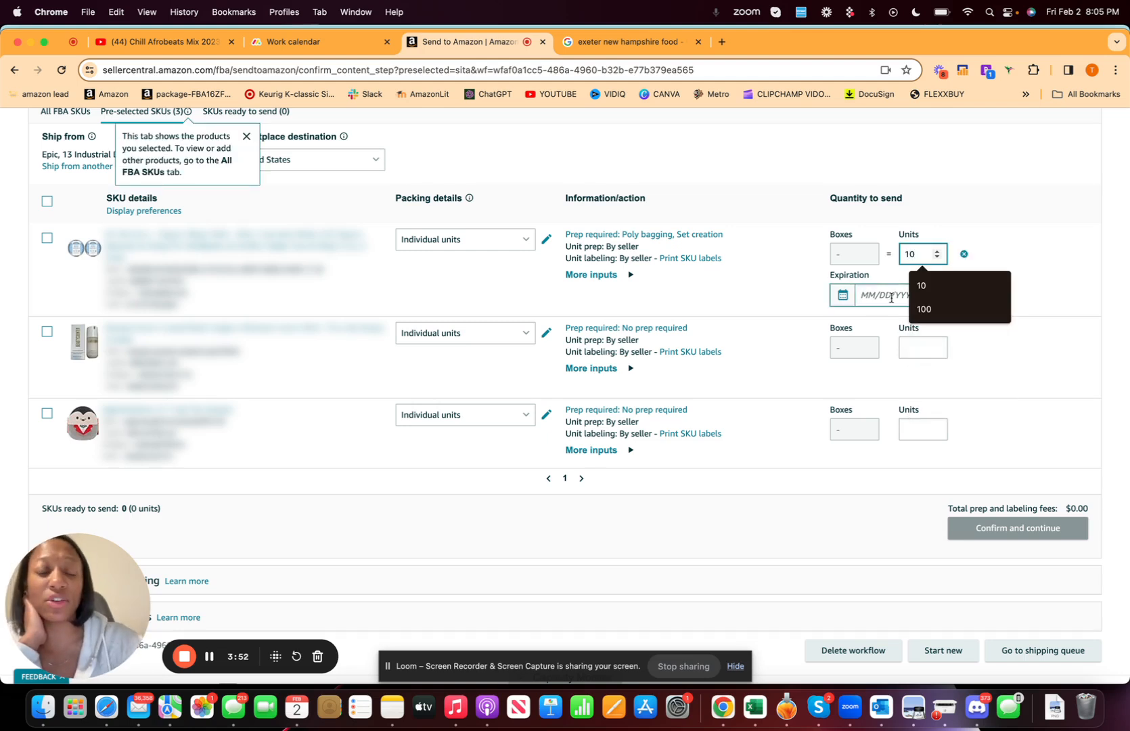
click(901, 347)
text(10)
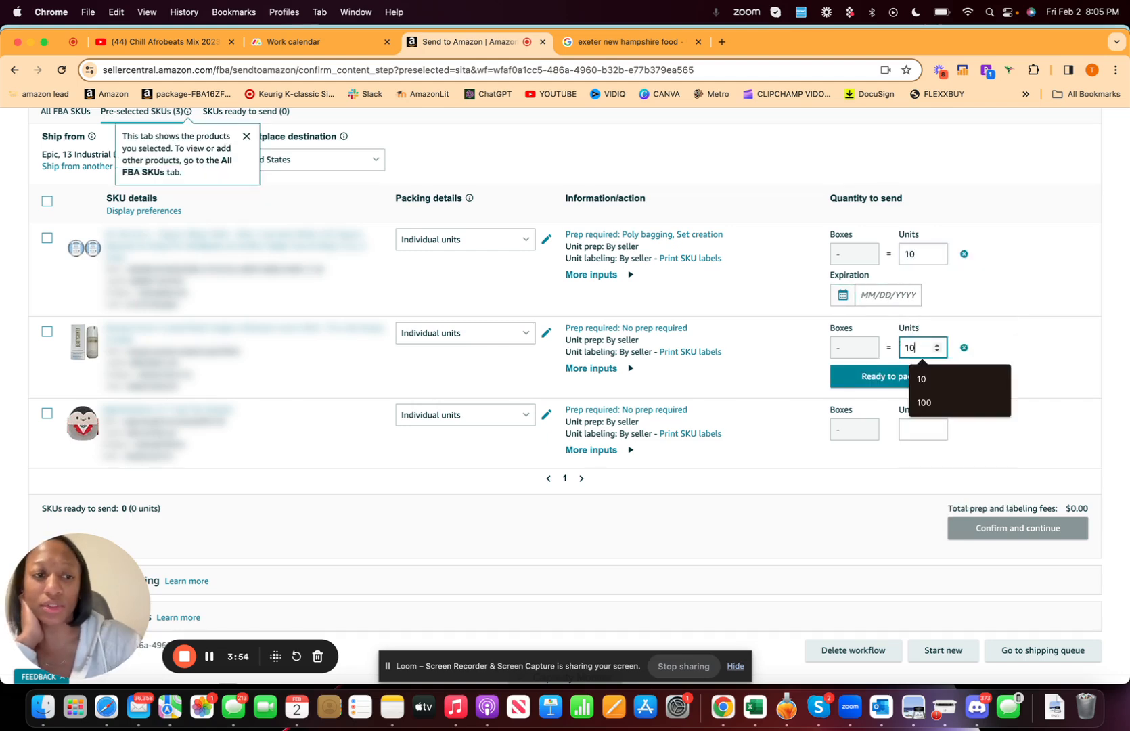
click(908, 431)
text(10)
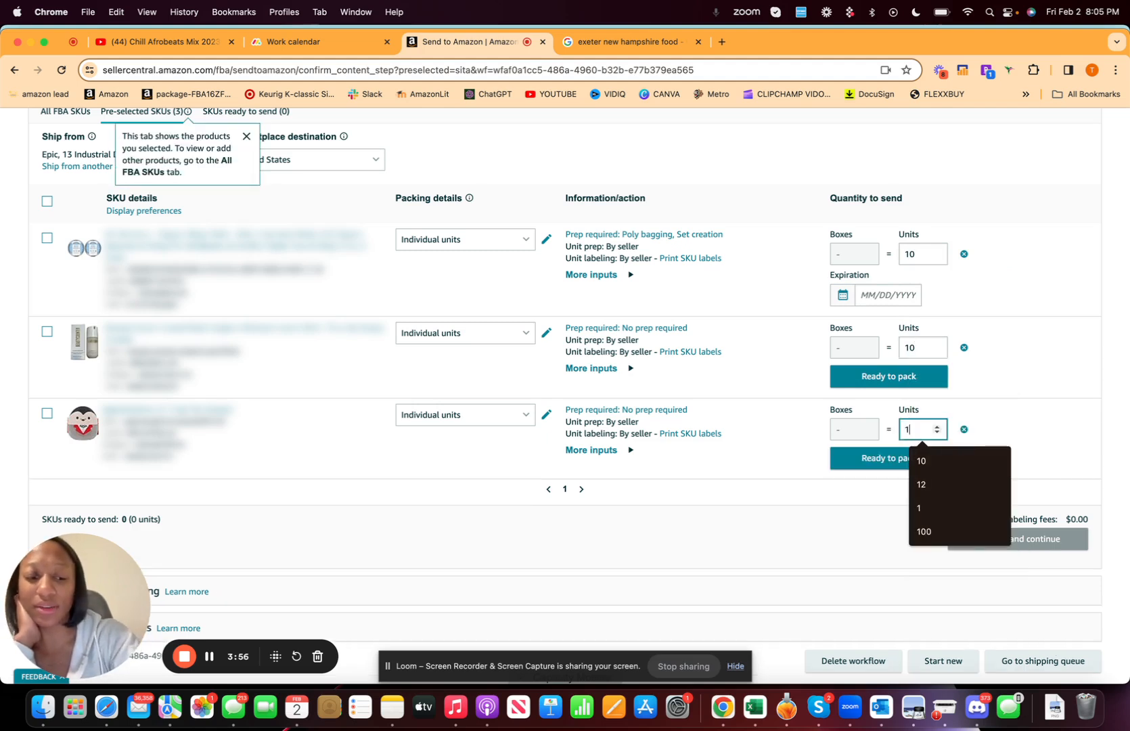
click(877, 377)
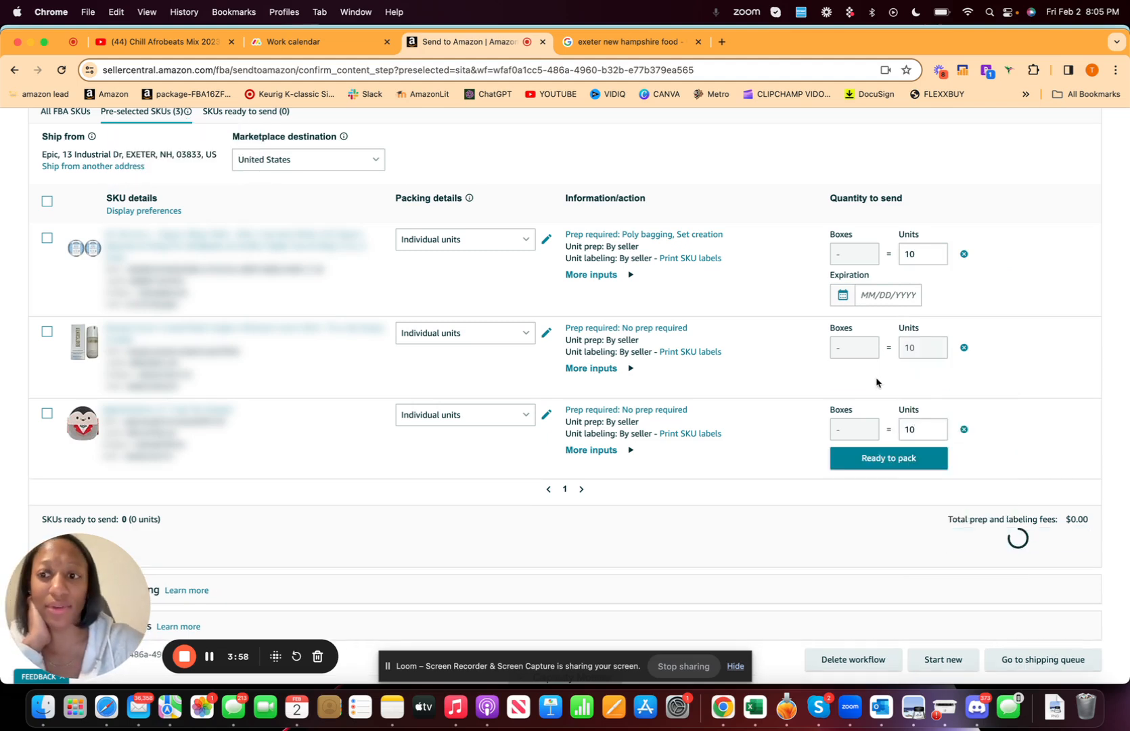
click(880, 464)
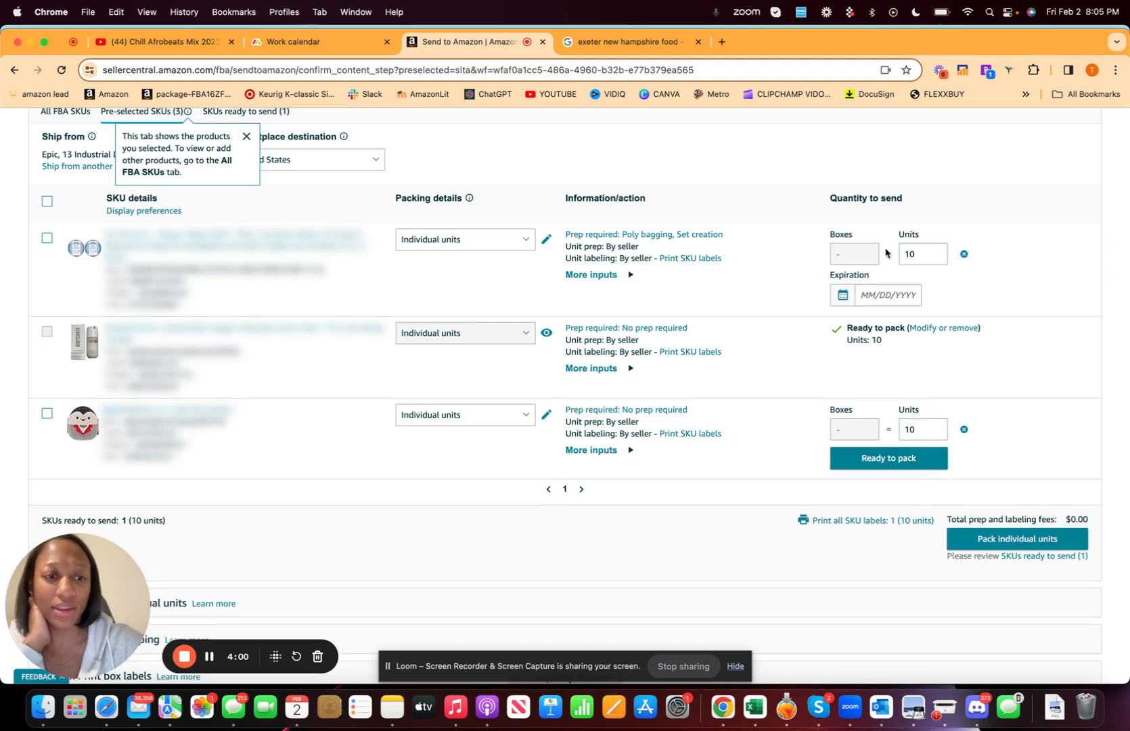
Step: Set the Dr. Bronner's balm's expiration date to 2/2/2027 and mark it as ready to pack
click(881, 298)
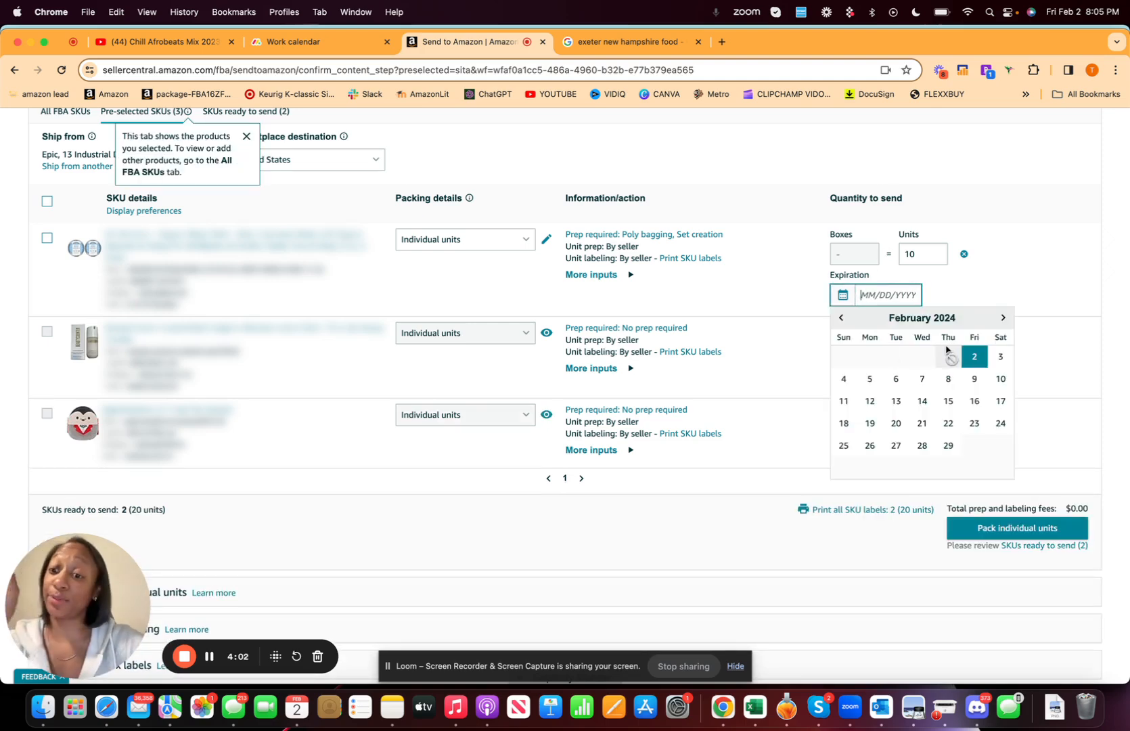
click(969, 354)
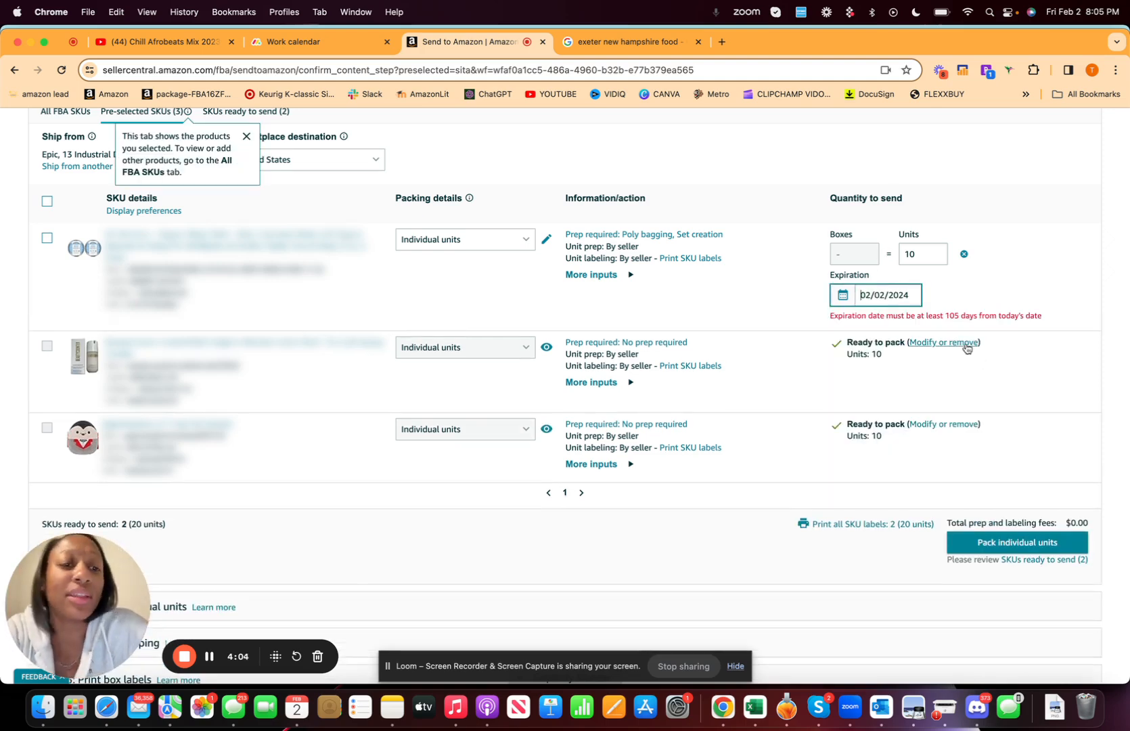
click(910, 293)
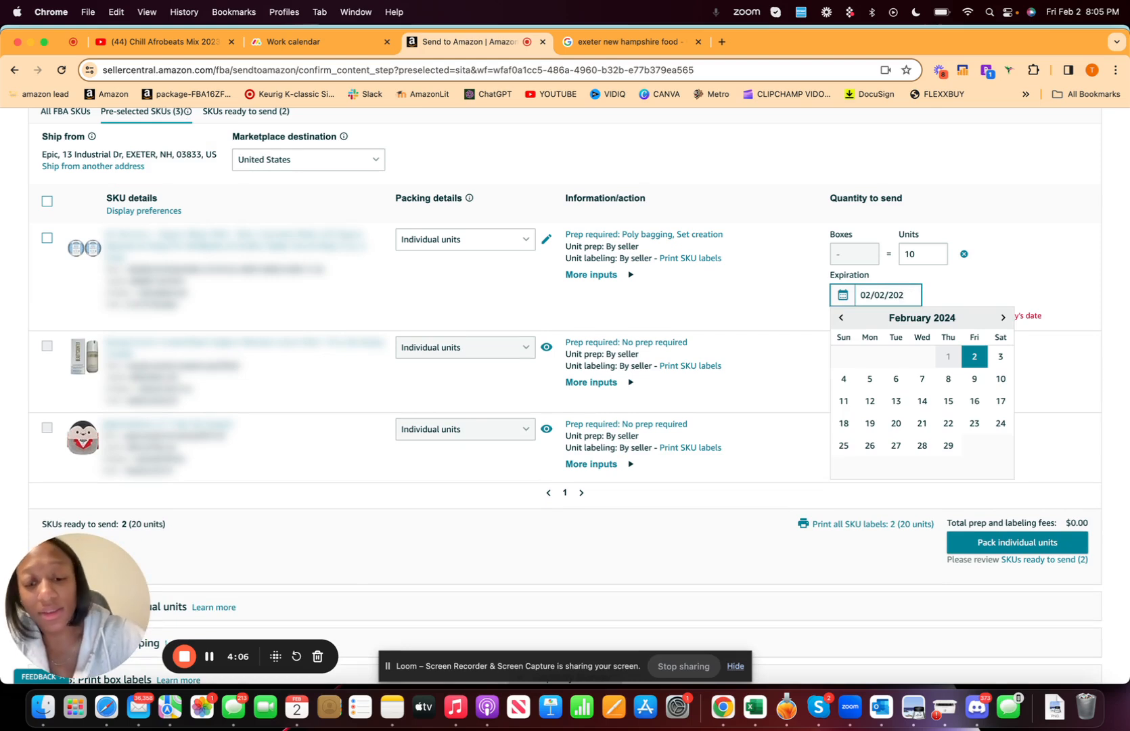
click(952, 283)
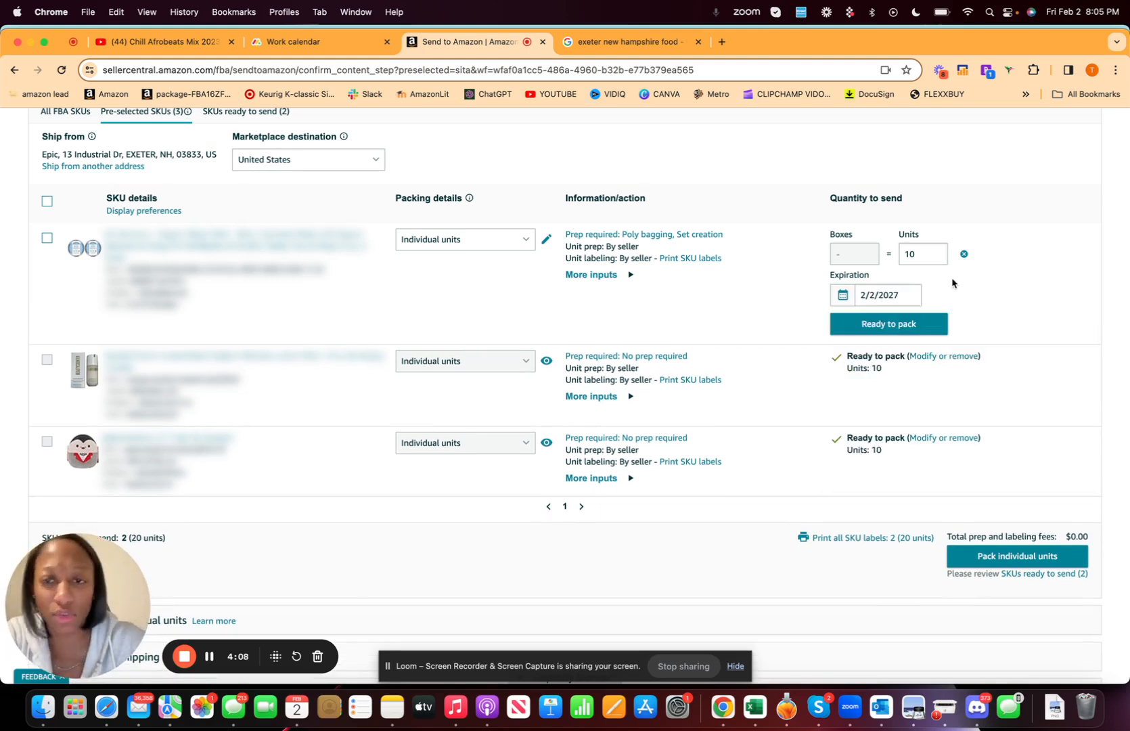
click(869, 327)
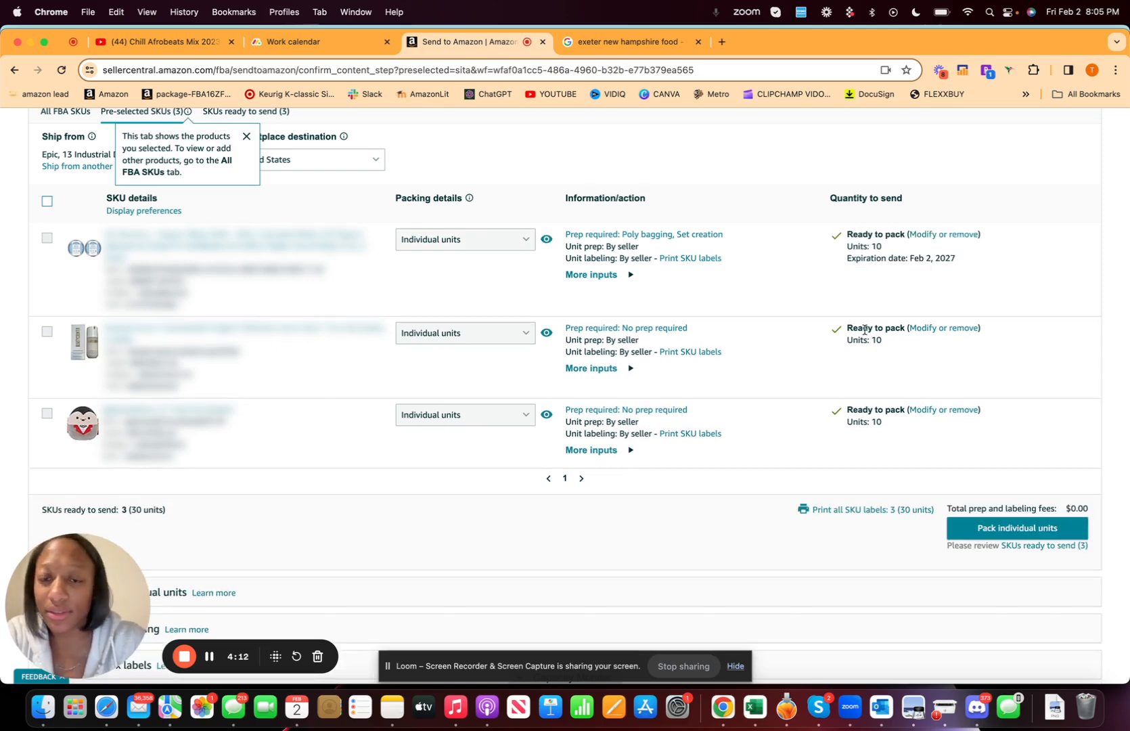
Step: Confirm the inventory for packing as individual units, and print one thermal-format SKU label for the Dr. Bronner's balm
scroll(864, 332, up, 3)
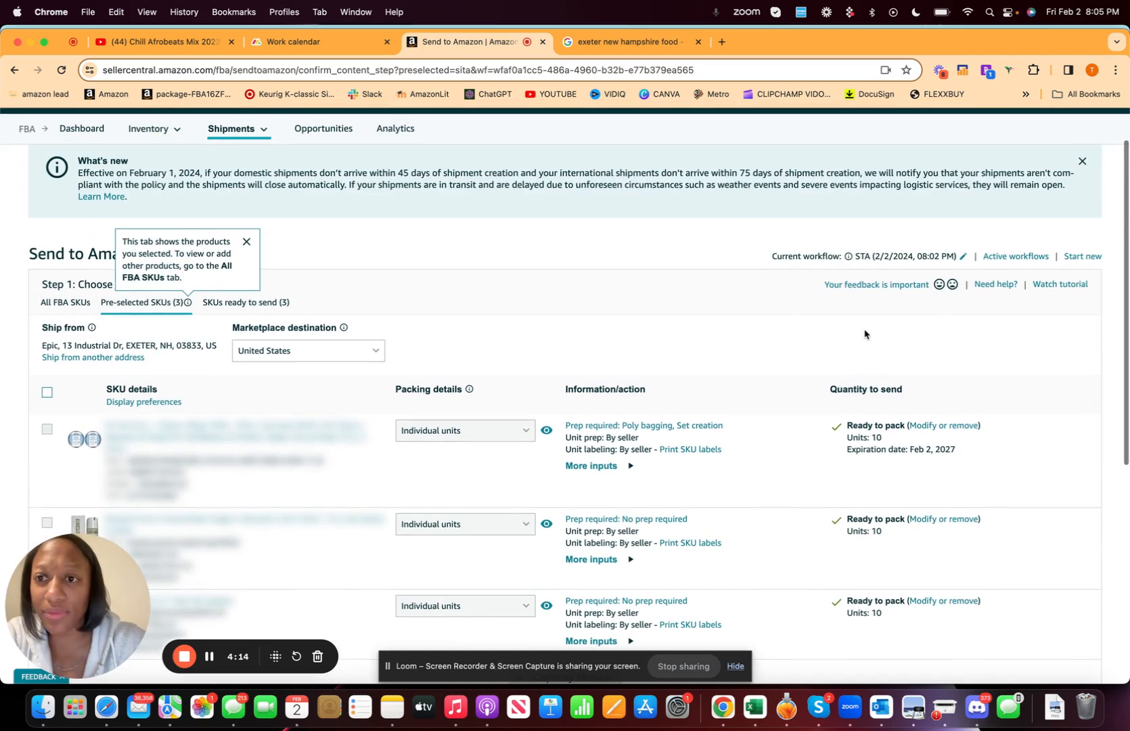
scroll(368, 255, down, 3)
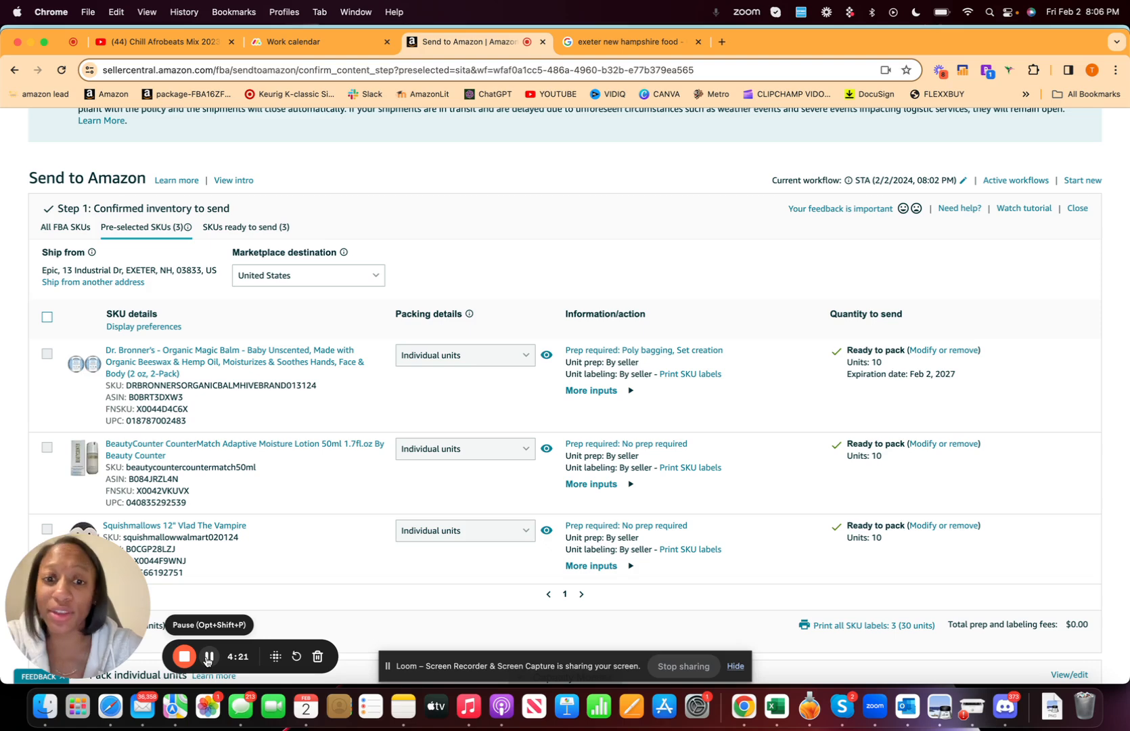
click(687, 379)
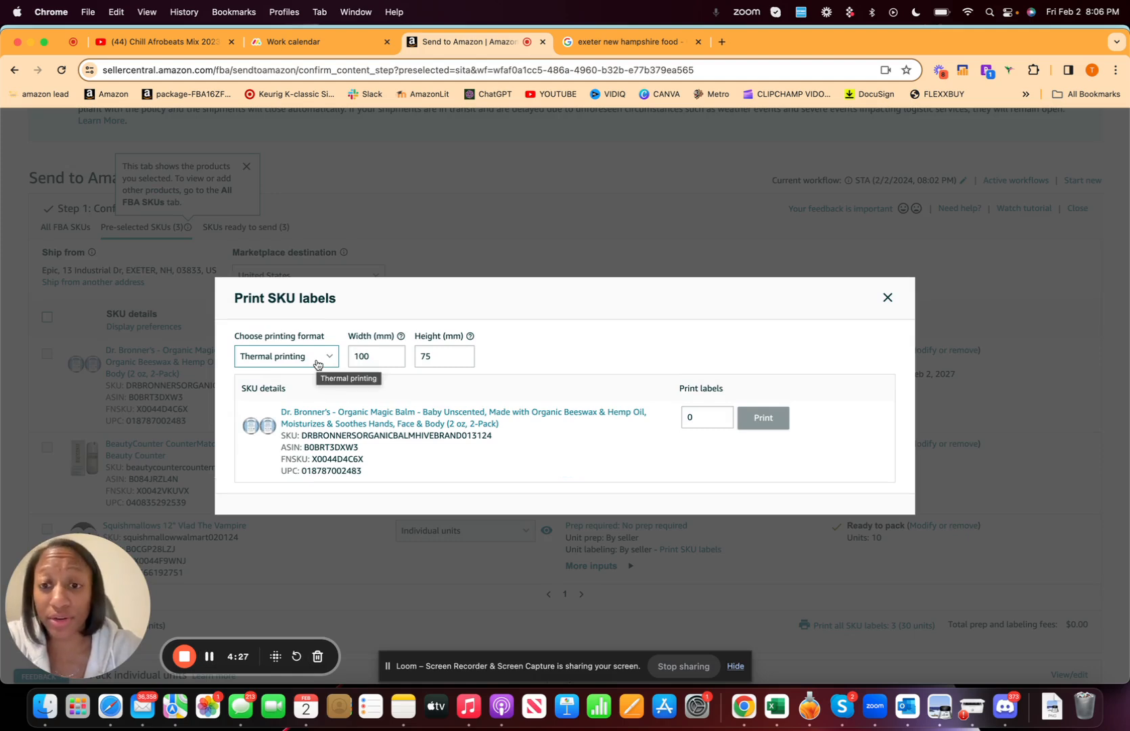
click(377, 356)
click(438, 361)
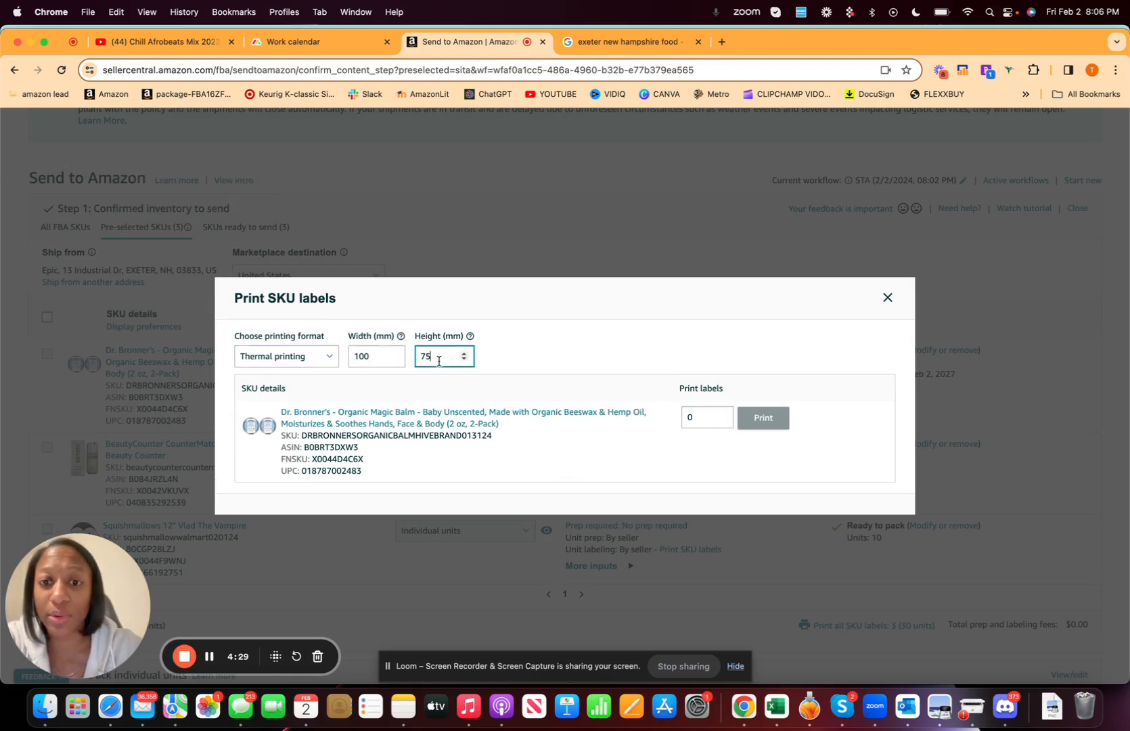
click(699, 419)
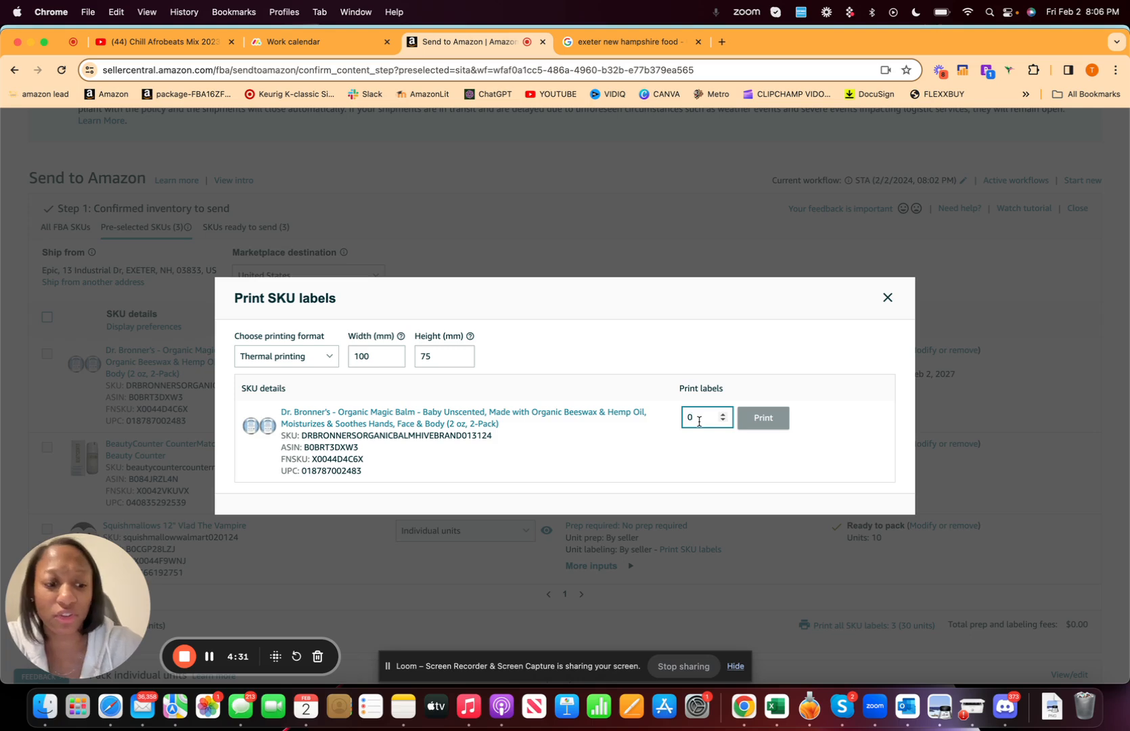
text(1)
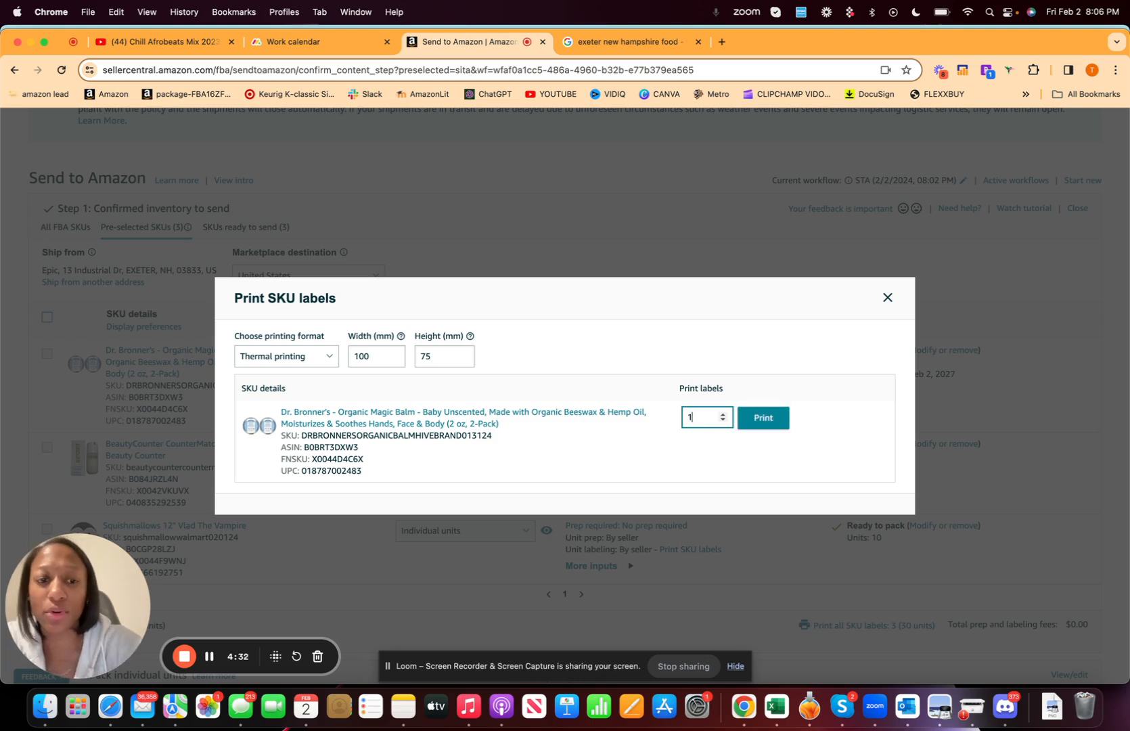
click(765, 418)
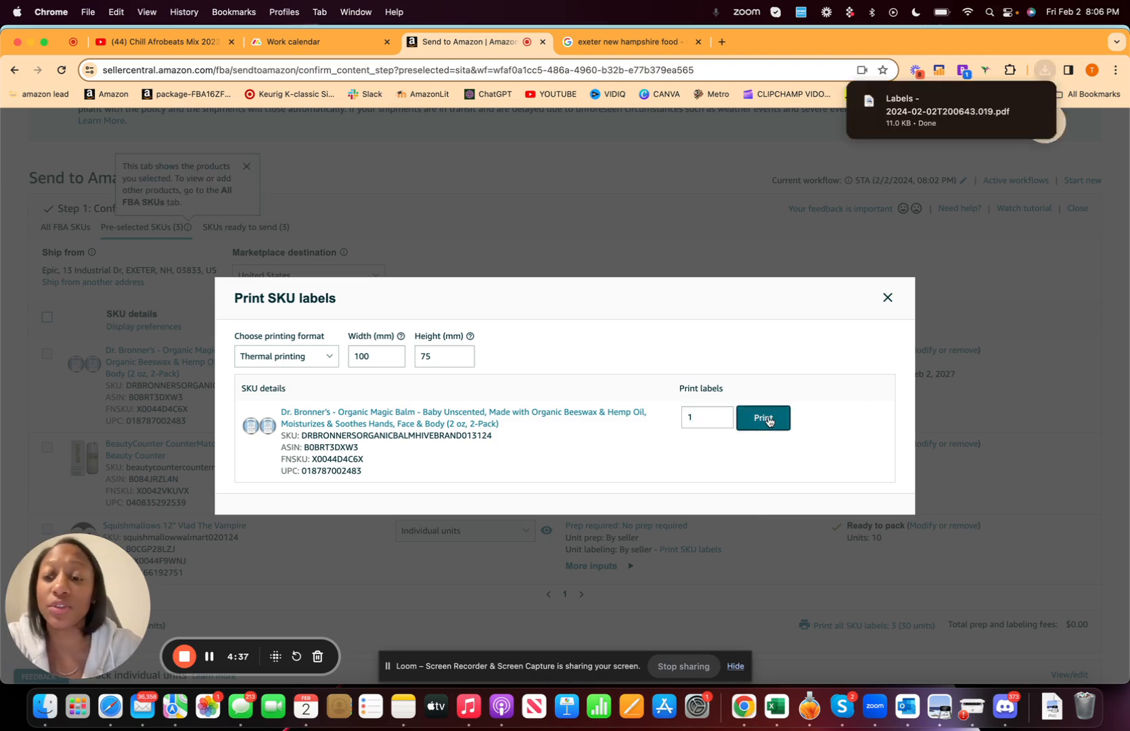
click(888, 297)
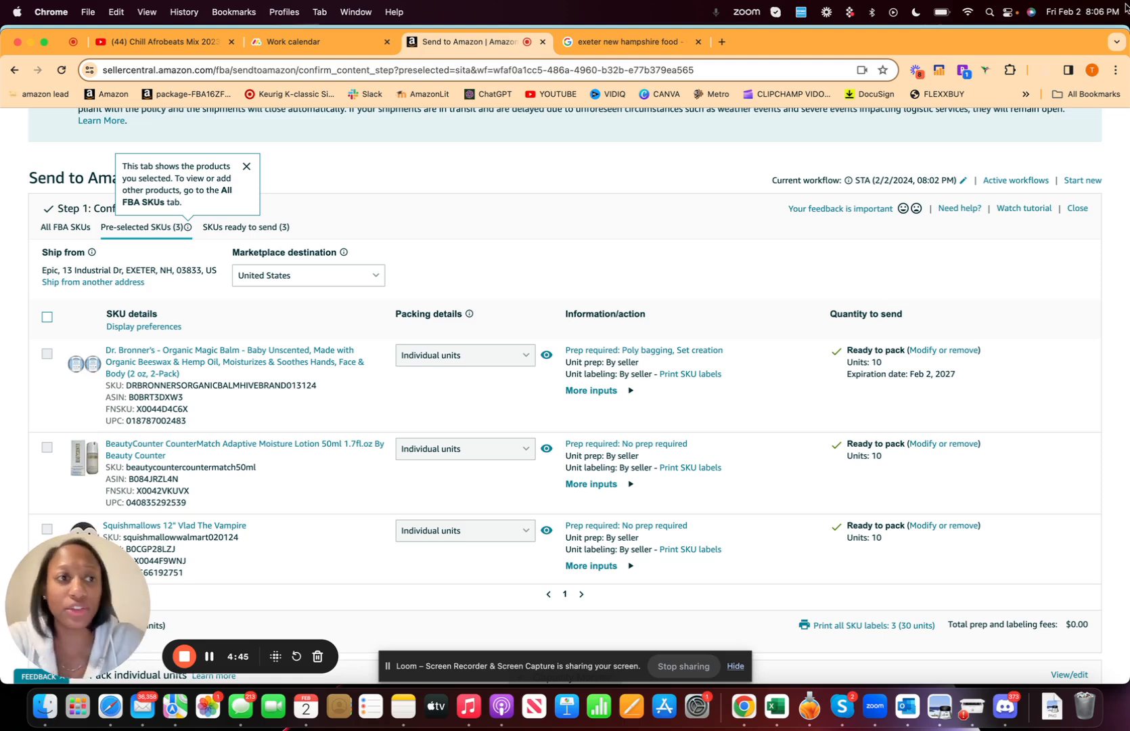
Step: Open the downloaded labels PDF, preview printing on the ROLLO printer at 2 x 1 in paper size, and cancel the print
click(1044, 70)
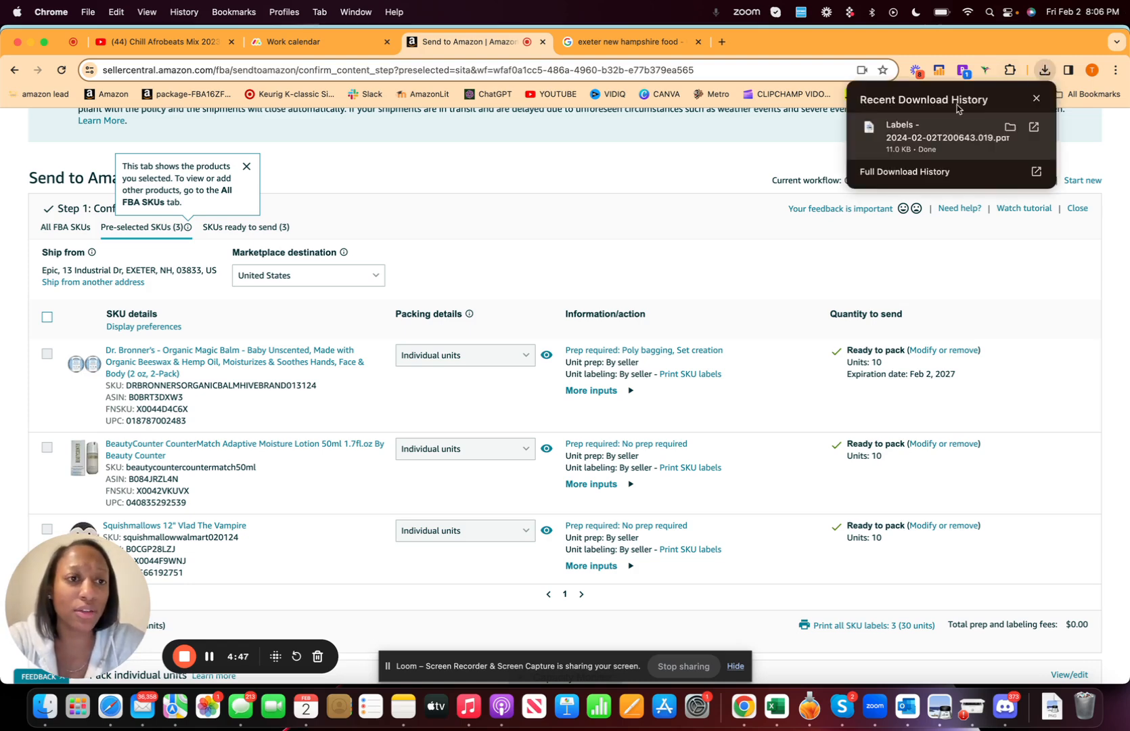
click(939, 143)
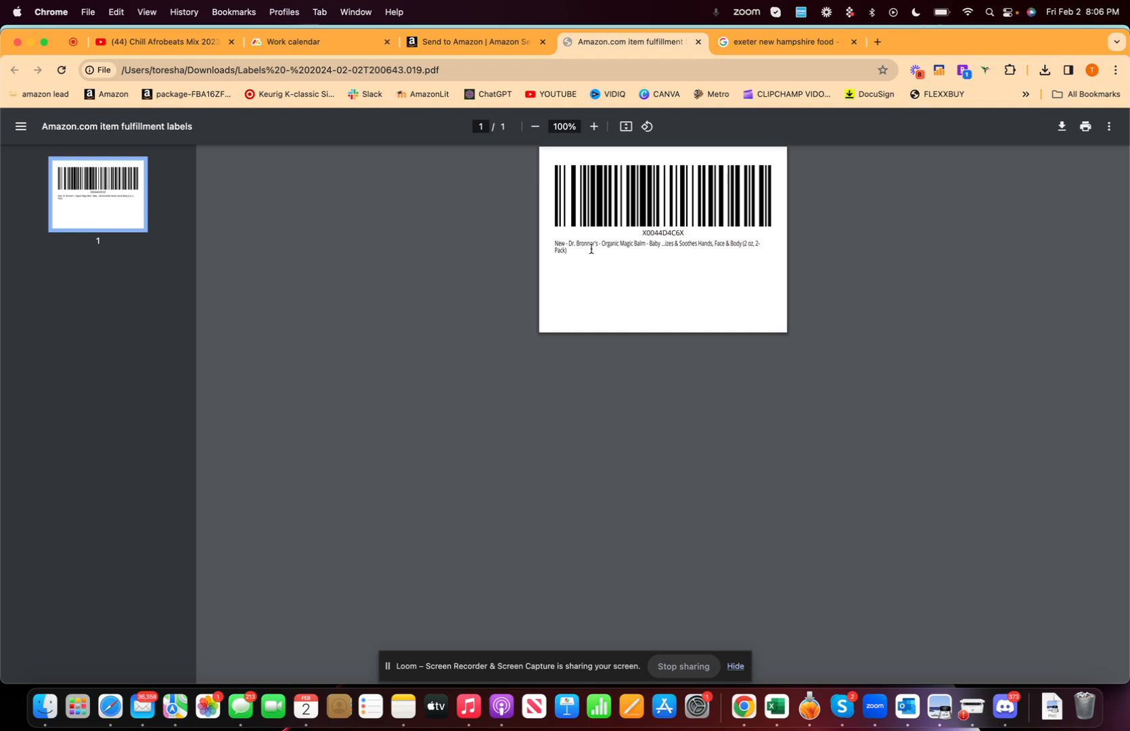
key(super+p)
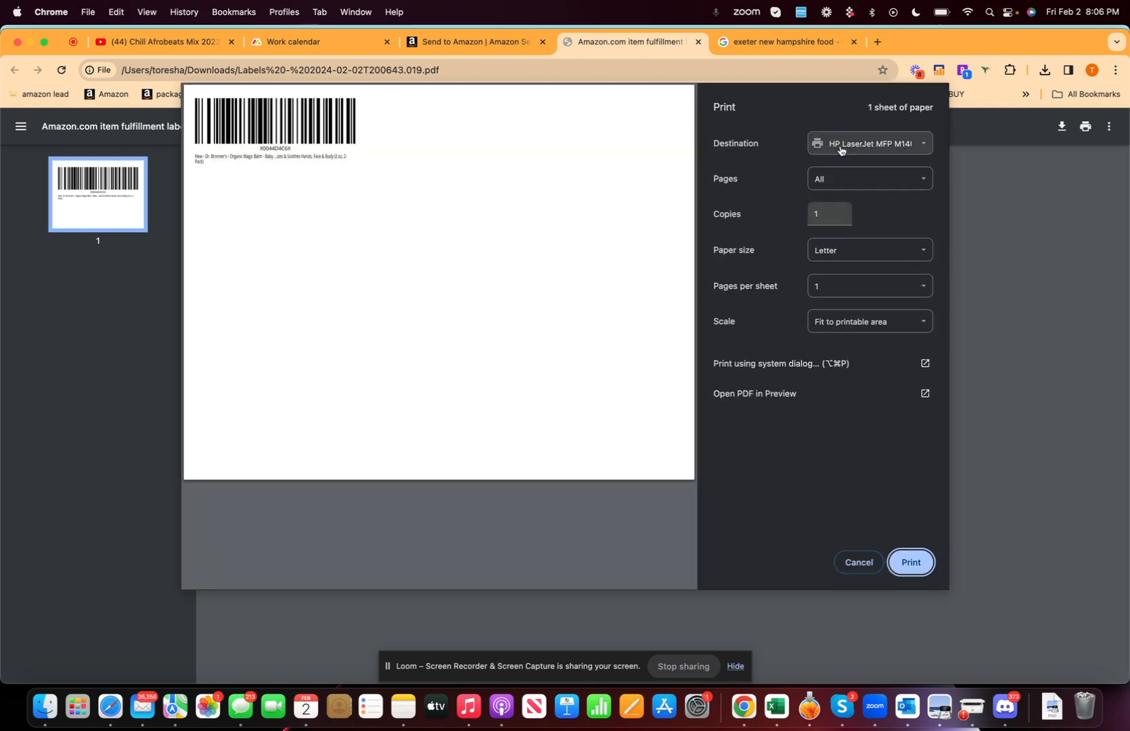
click(843, 144)
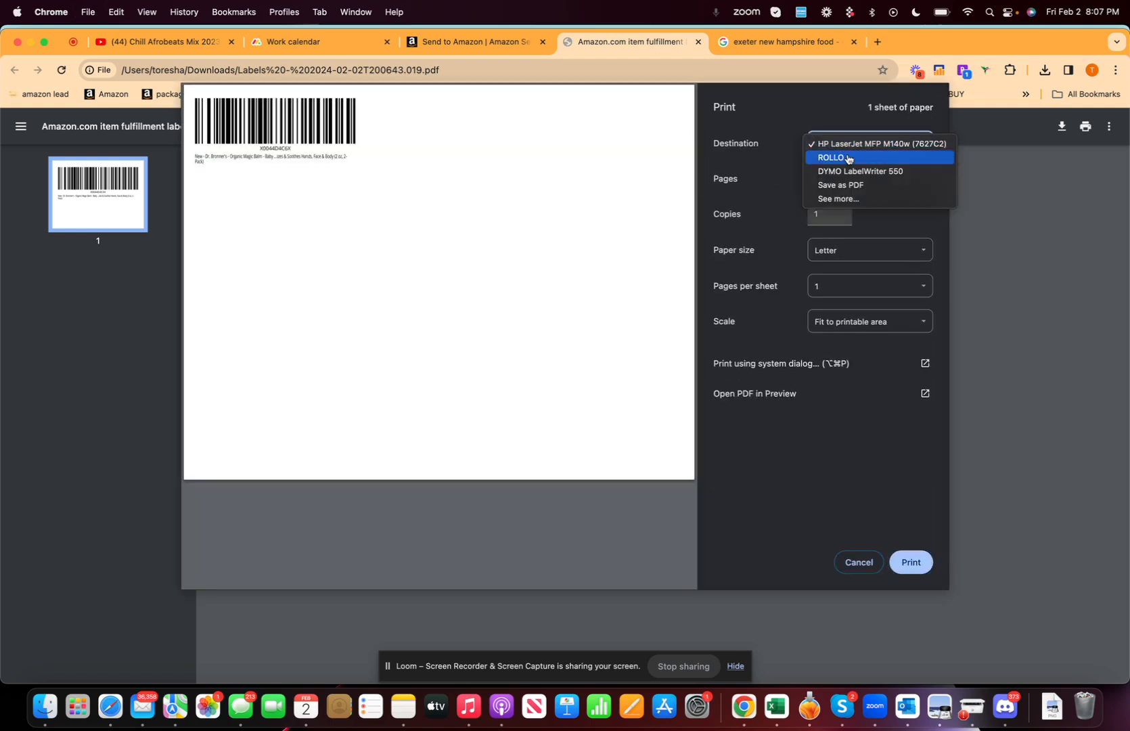
click(848, 157)
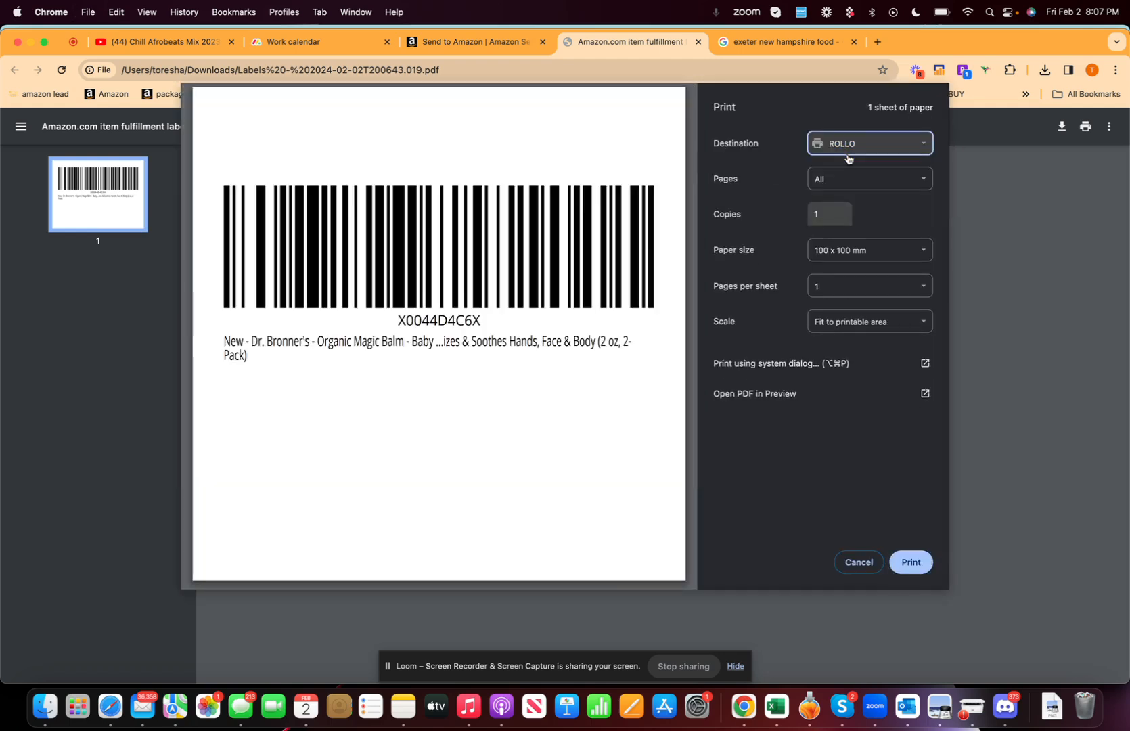
click(836, 251)
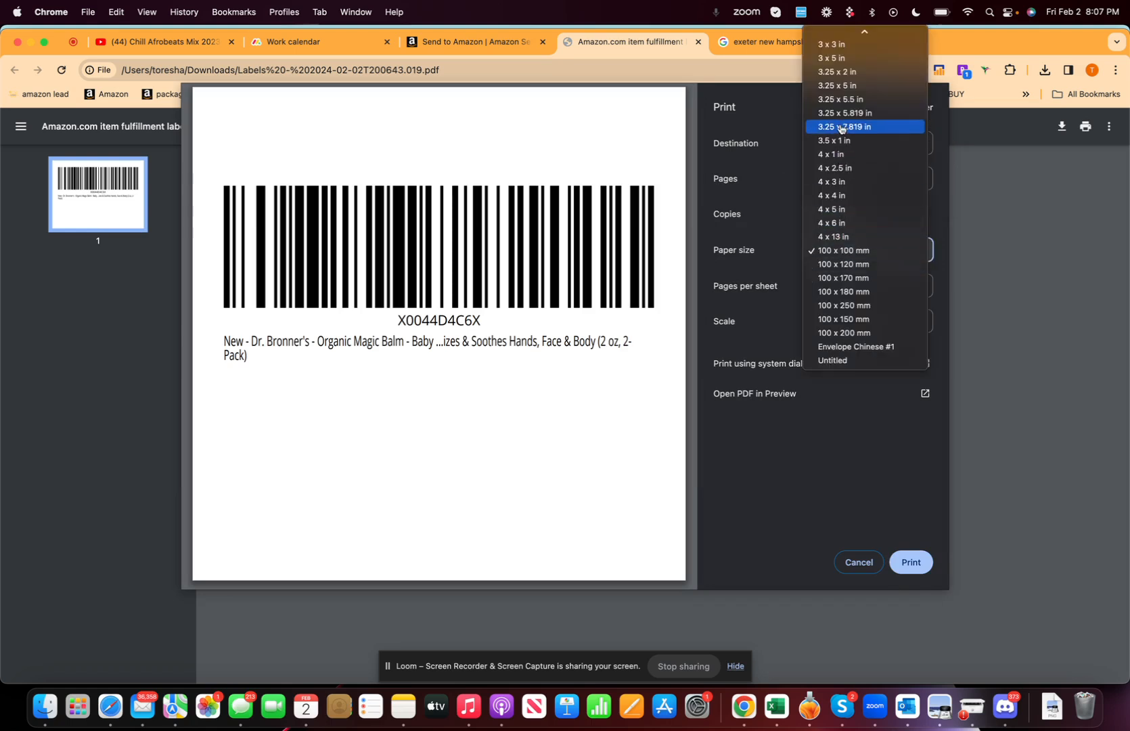
scroll(842, 129, up, 5)
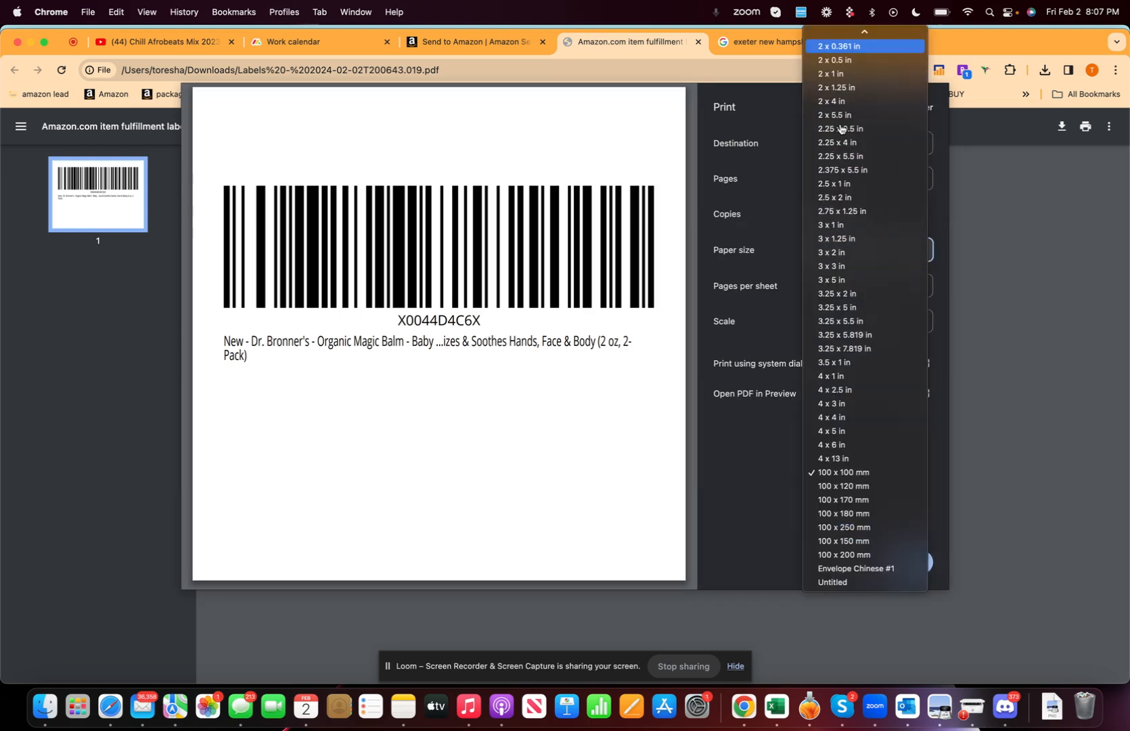
click(845, 74)
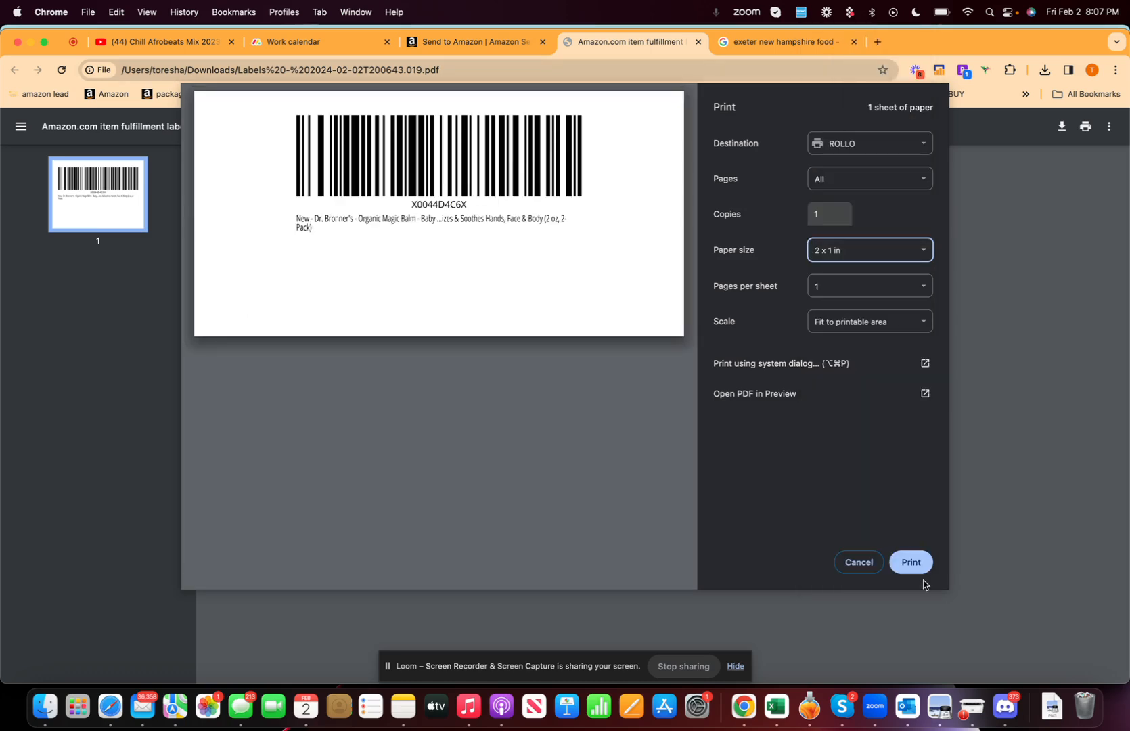
click(860, 566)
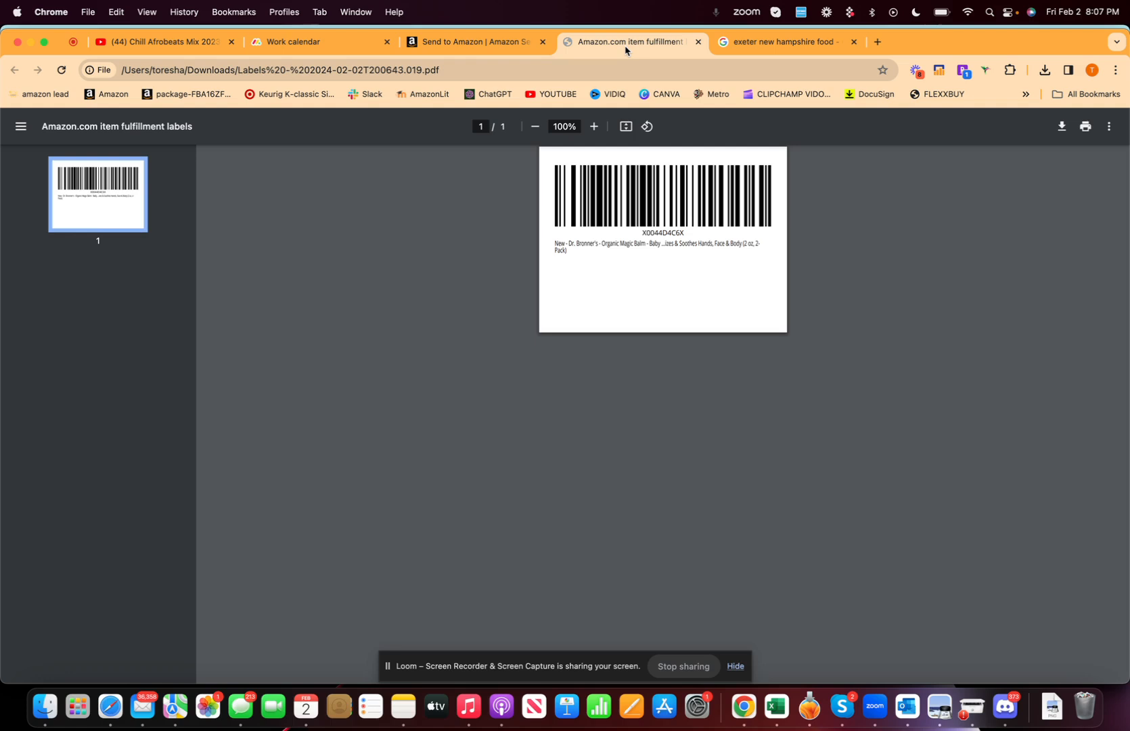
Step: Return to the Send to Amazon workflow and open the Pack individual units step
click(503, 49)
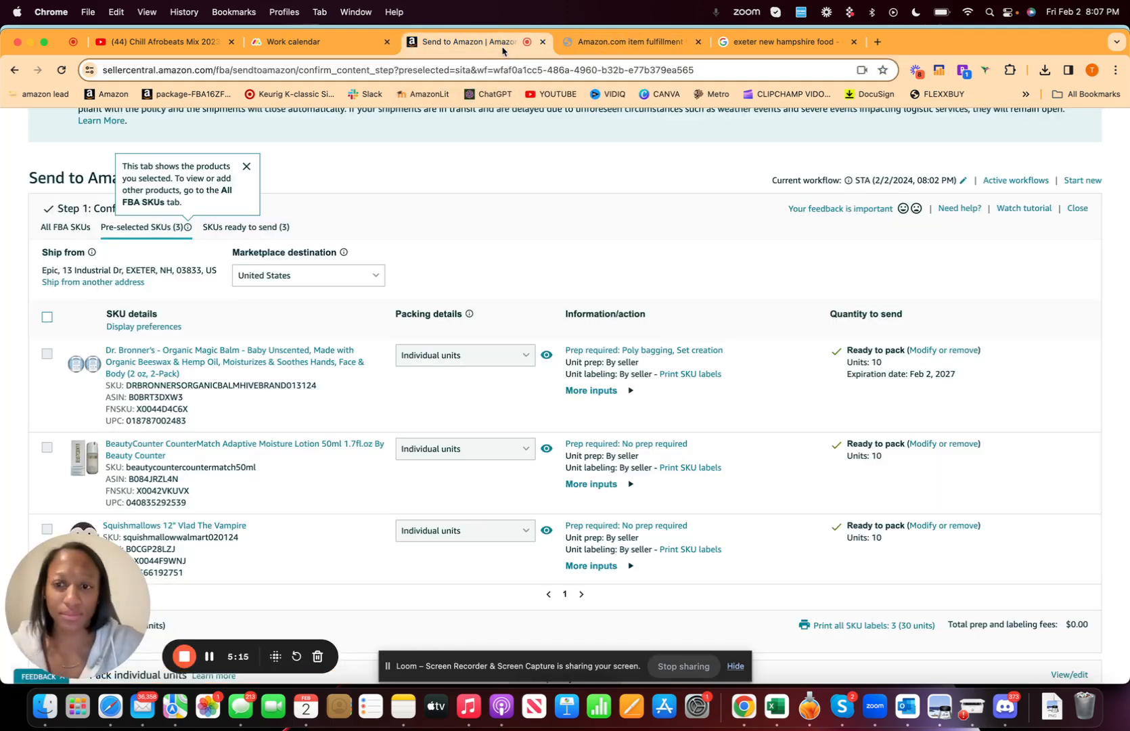
click(604, 43)
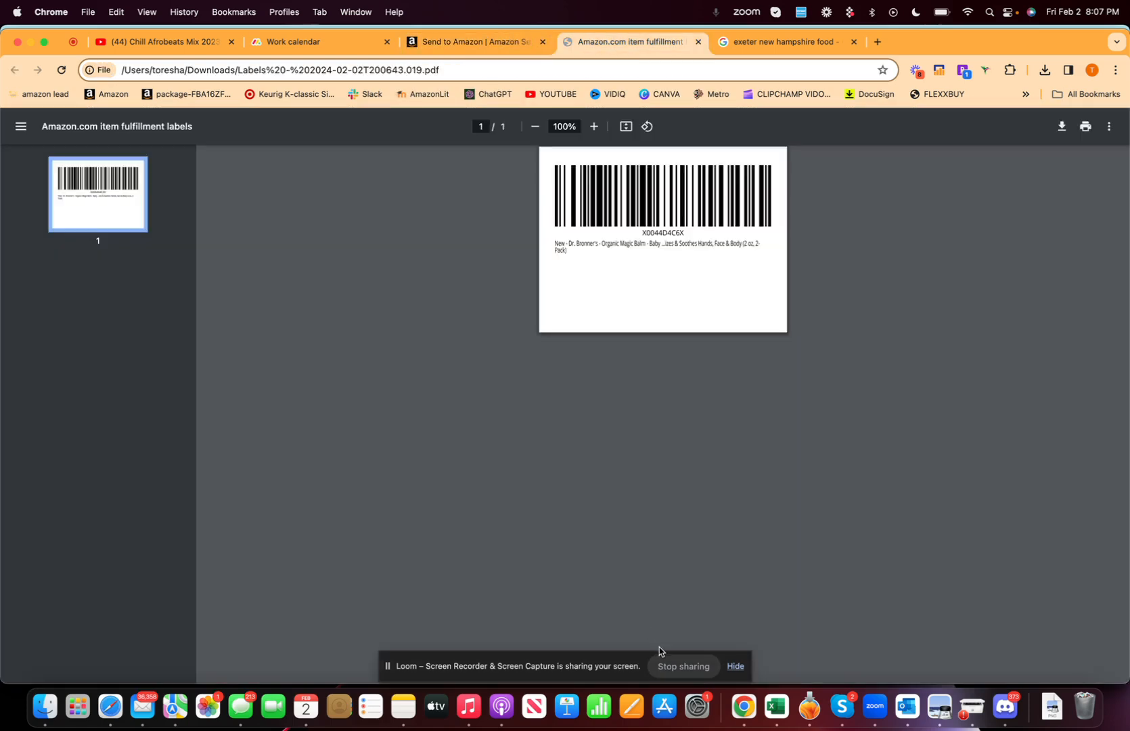
click(485, 44)
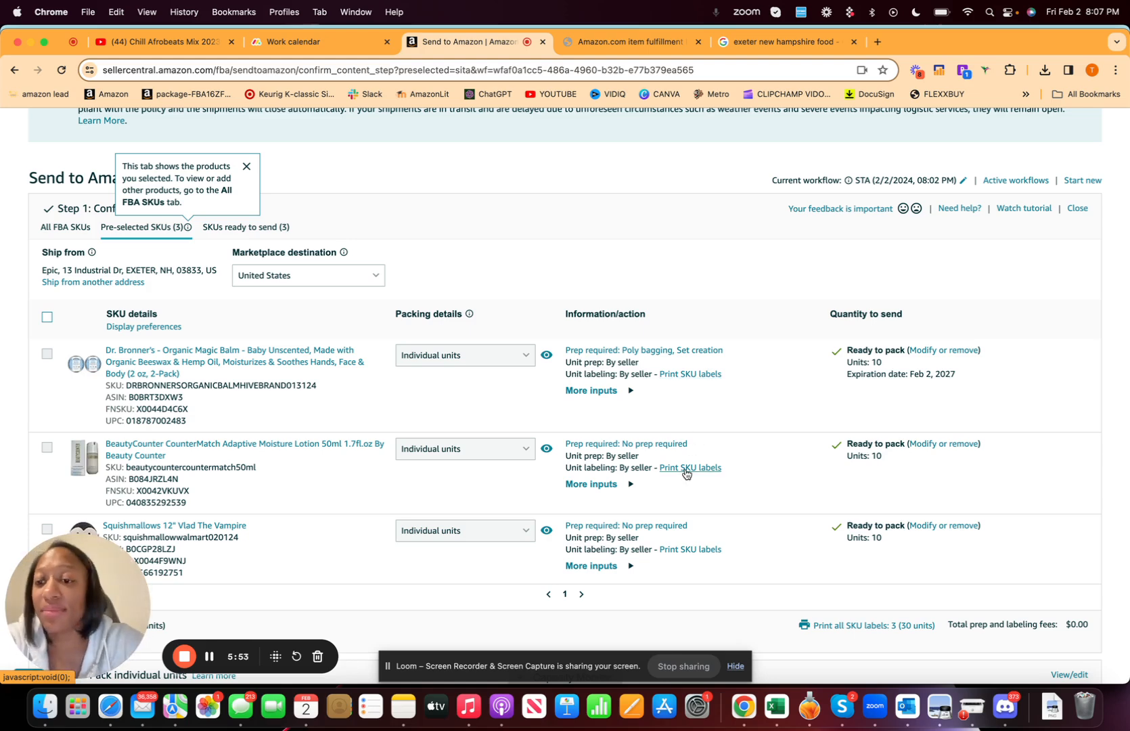
scroll(685, 472, down, 3)
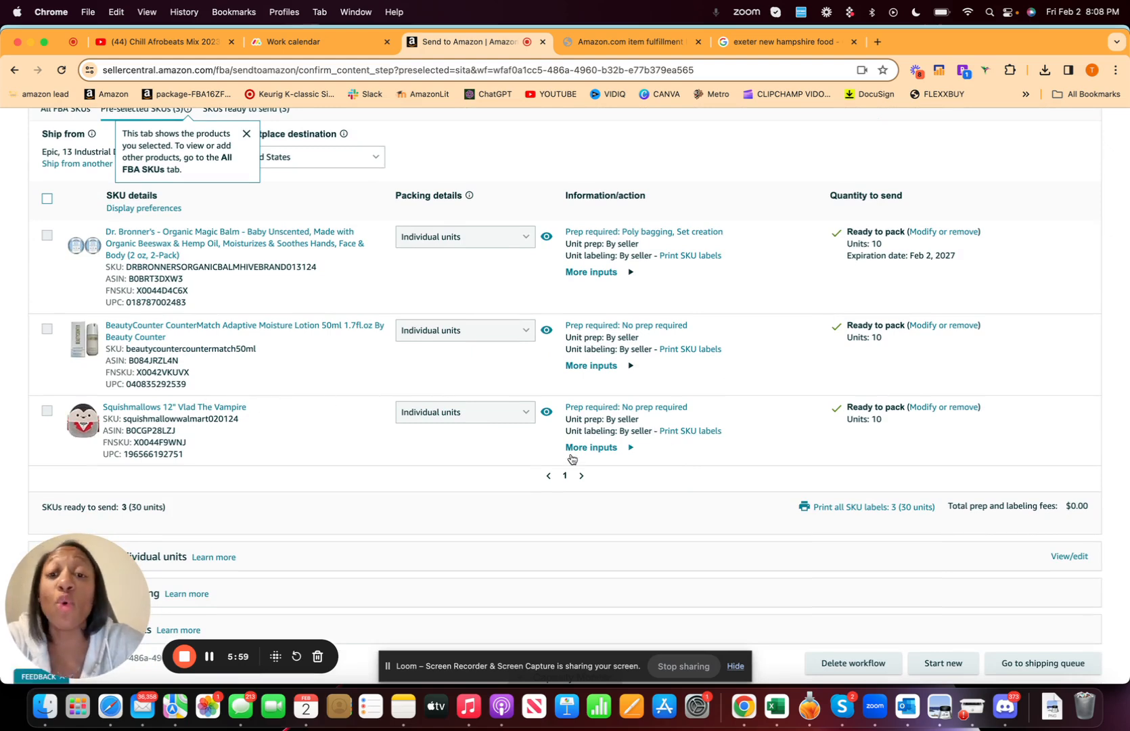
scroll(572, 458, down, 5)
scroll(747, 379, up, 5)
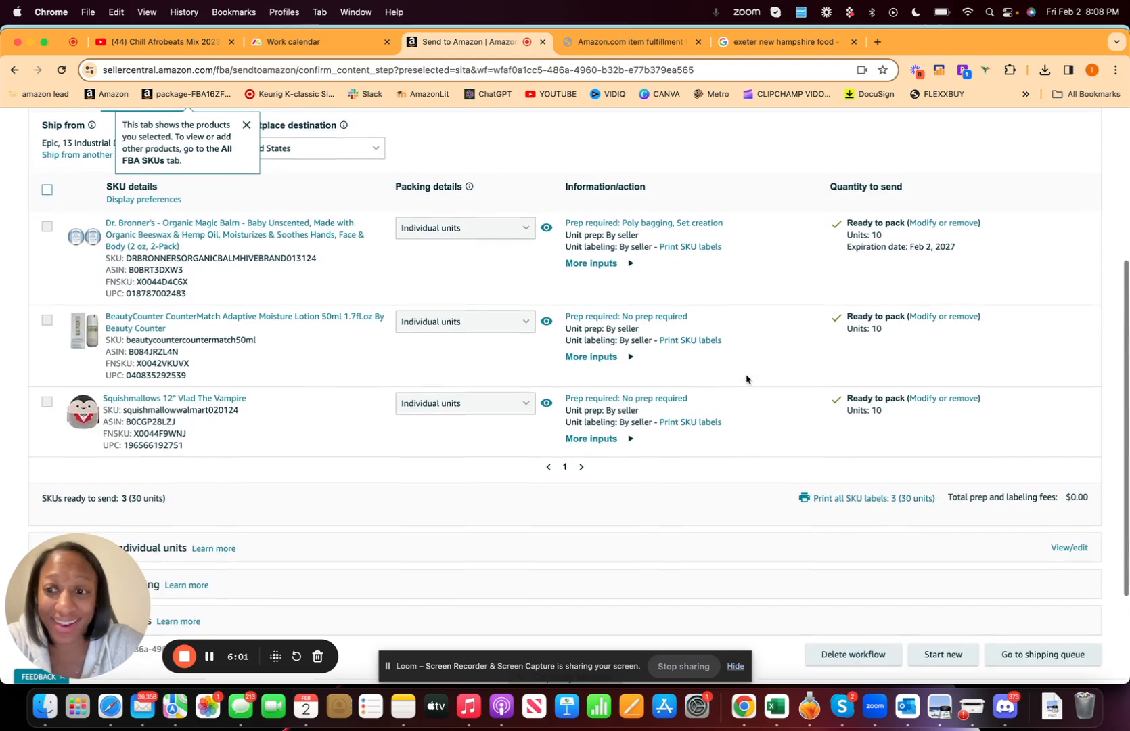
scroll(529, 435, up, 3)
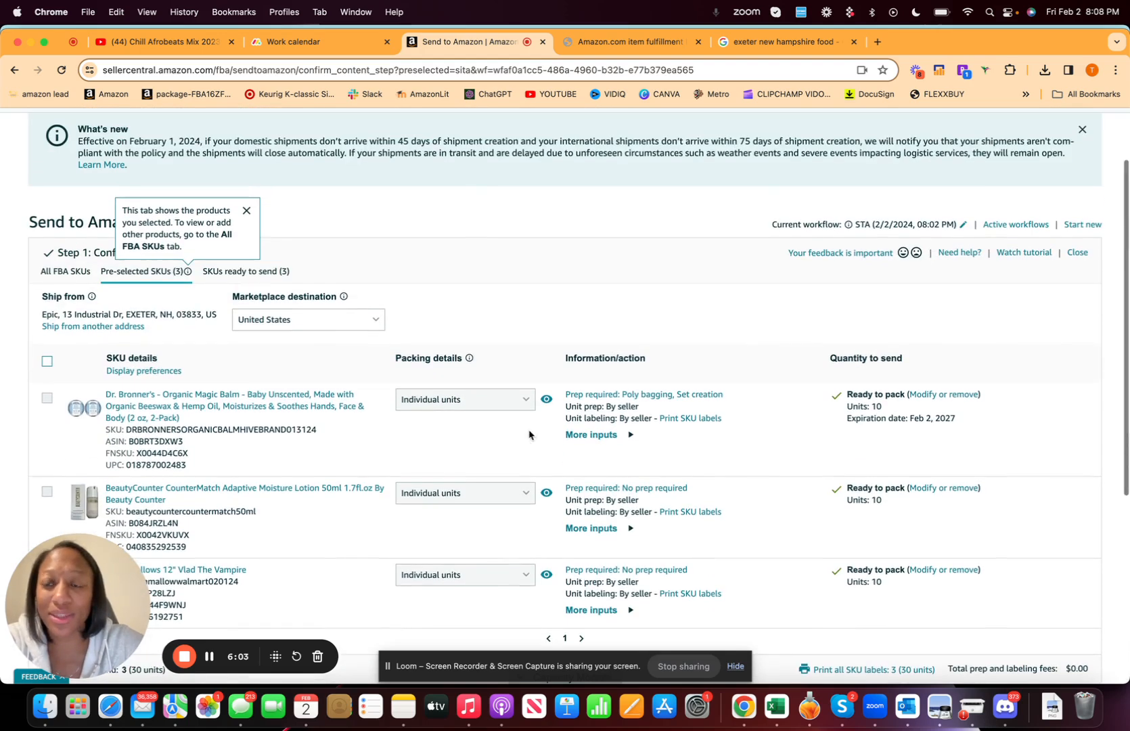
scroll(529, 435, up, 1)
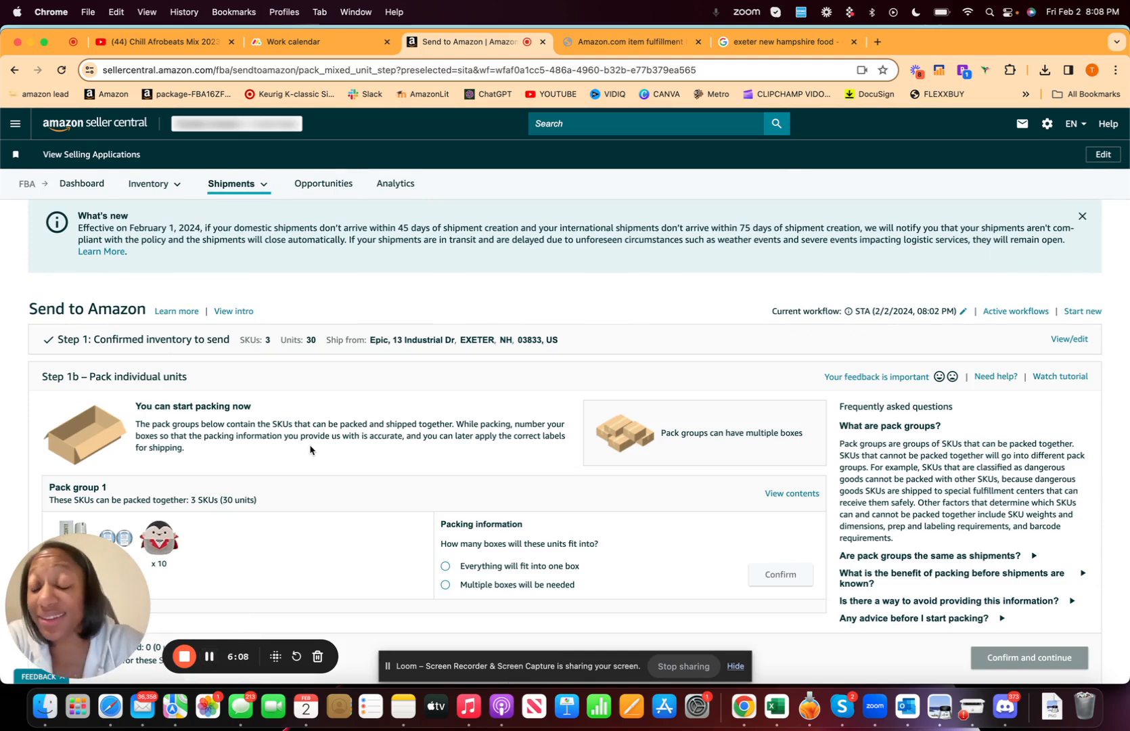
Step: Choose that multiple boxes will be needed for pack group 1 and confirm the choice
scroll(310, 450, down, 1)
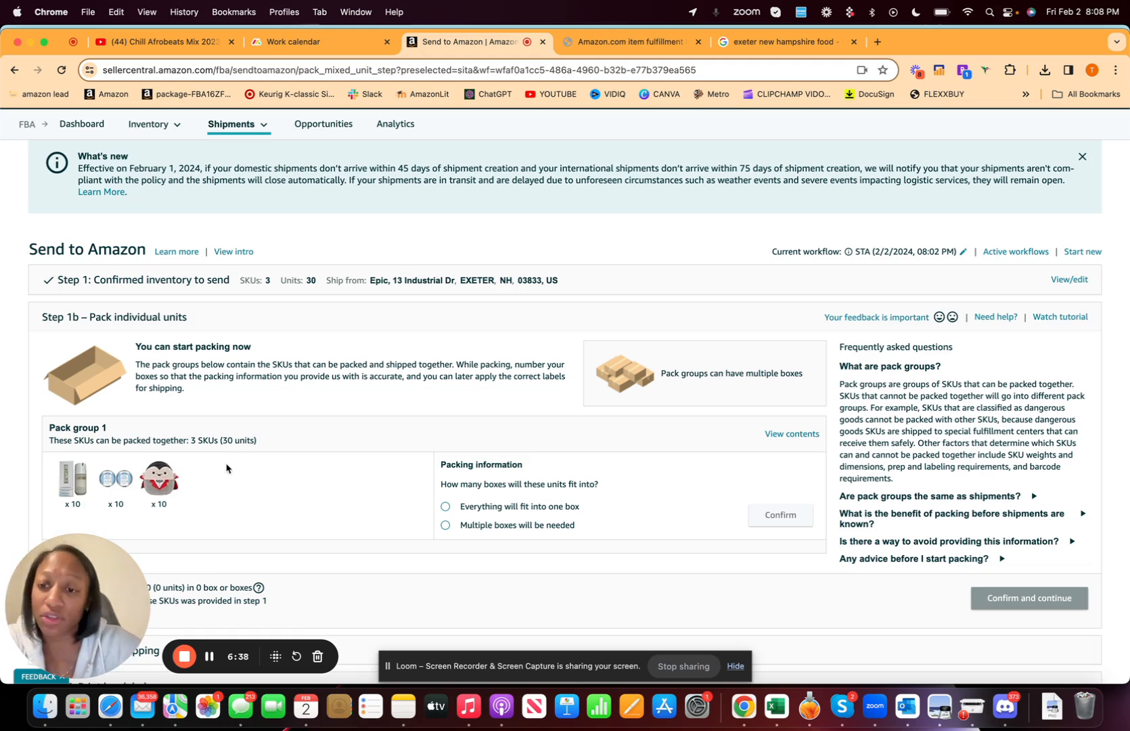
click(446, 527)
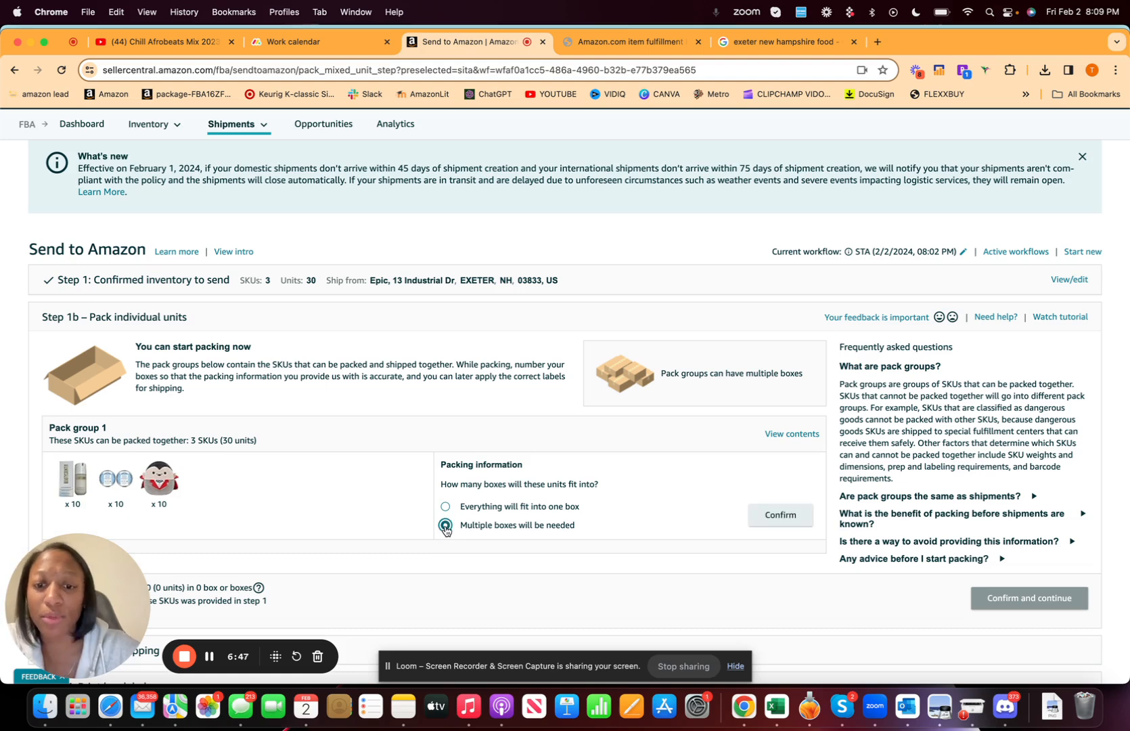
click(777, 517)
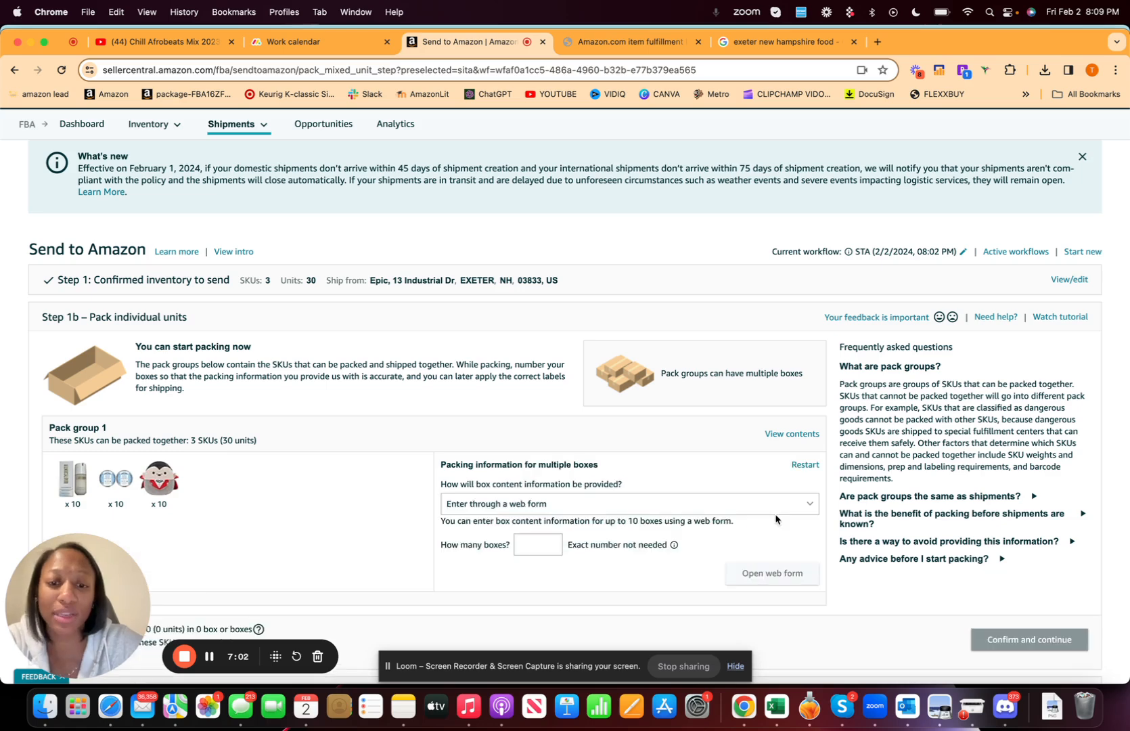
Step: Choose to enter box contents through a web form, set the number of boxes to 10, and open the form
click(523, 545)
click(528, 509)
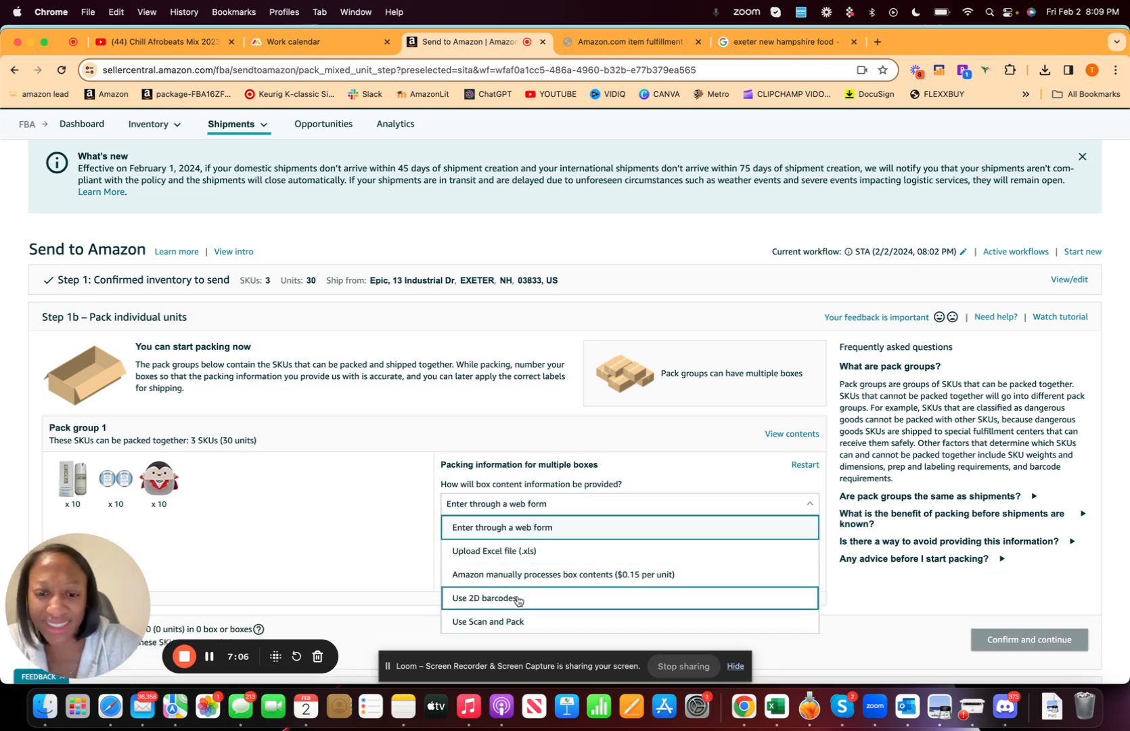
click(521, 531)
click(521, 547)
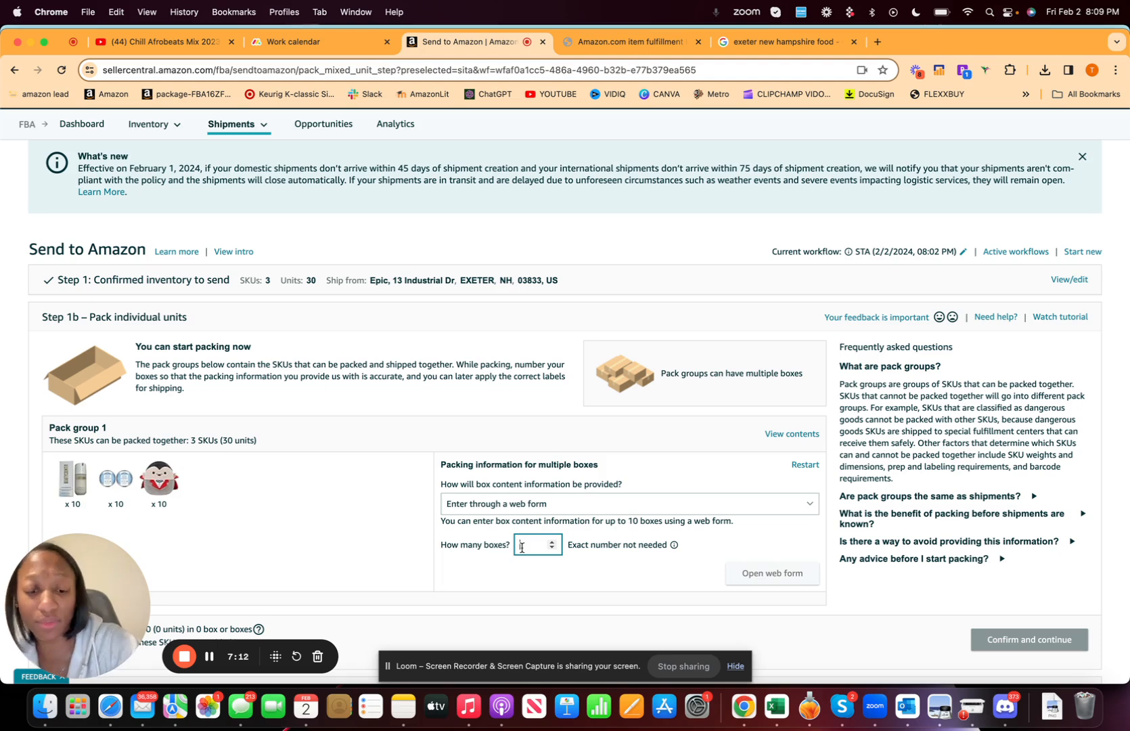
text(10)
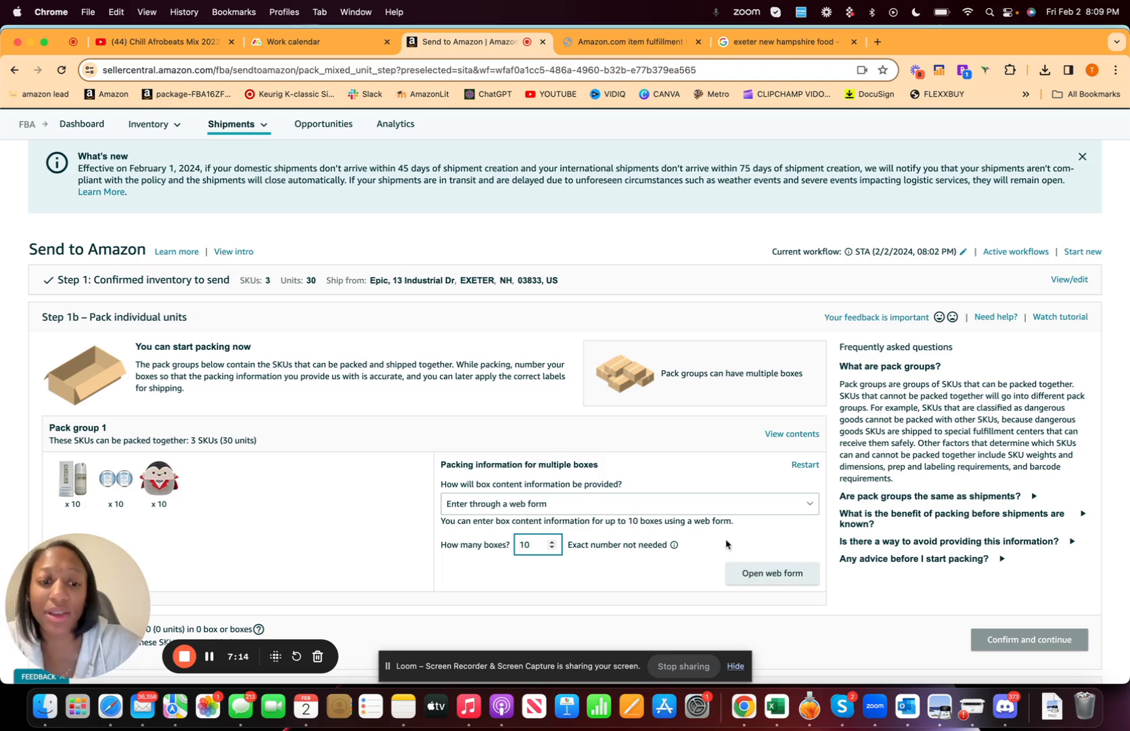
click(750, 575)
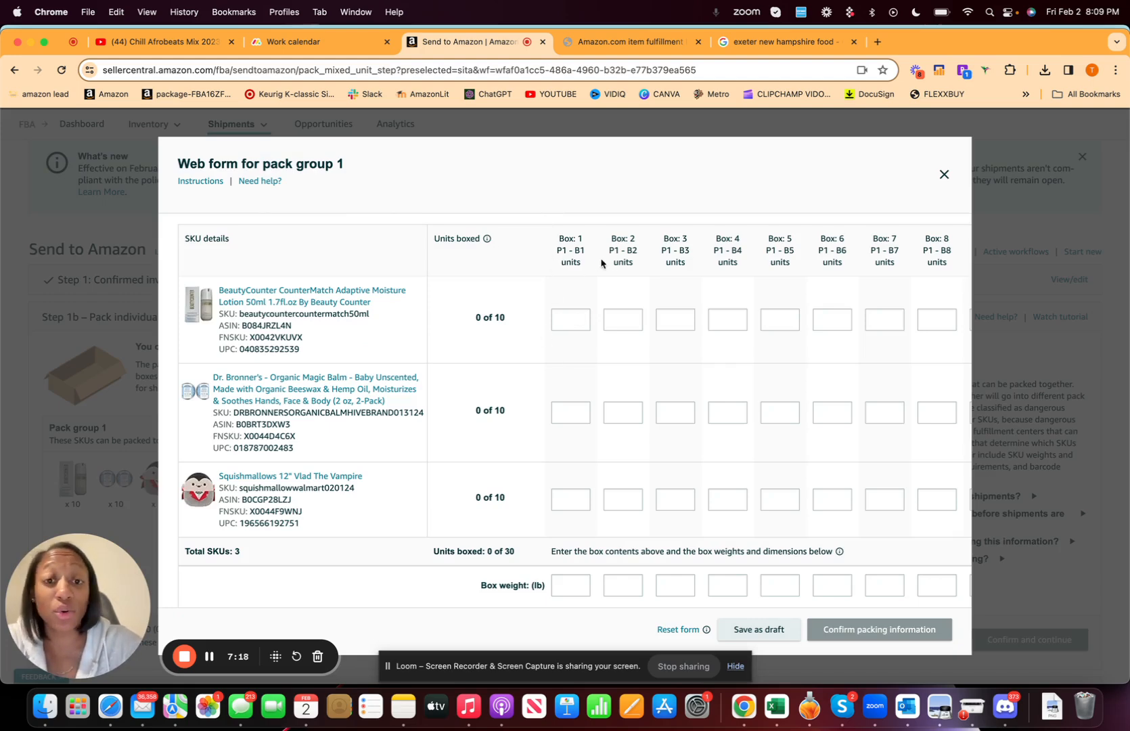
Step: Assign 2 units of the BeautyCounter lotion to each of boxes 1 through 4
scroll(685, 247, right, 5)
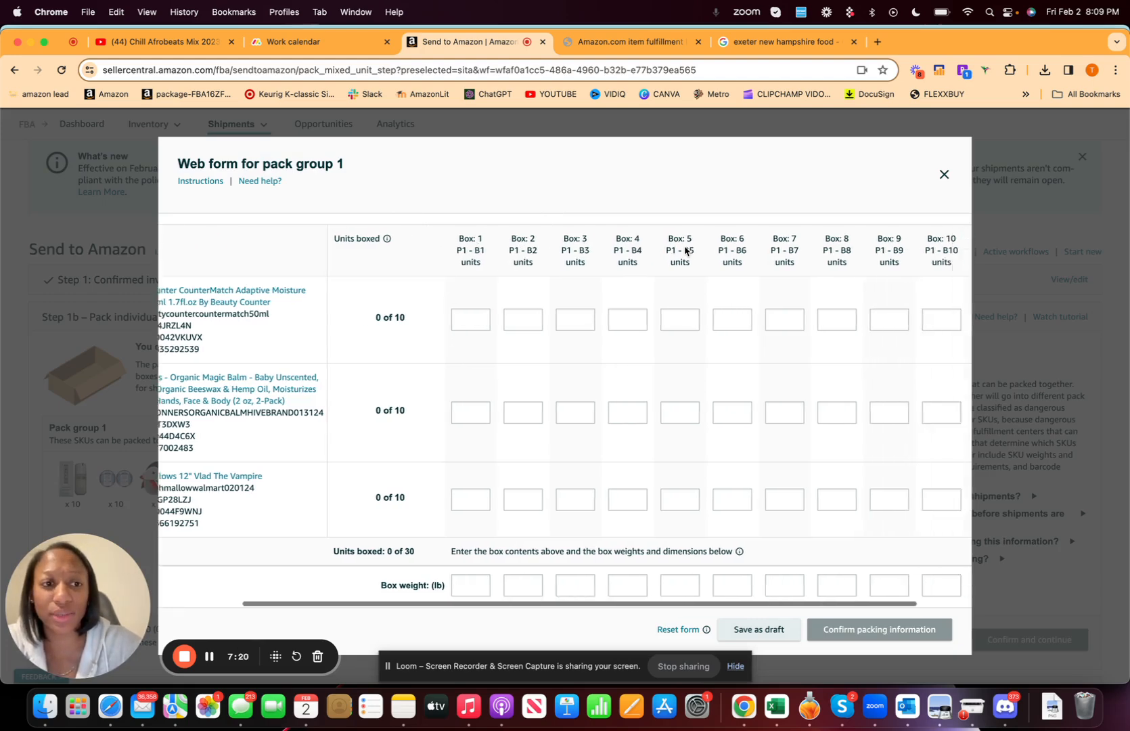
scroll(684, 247, left, 5)
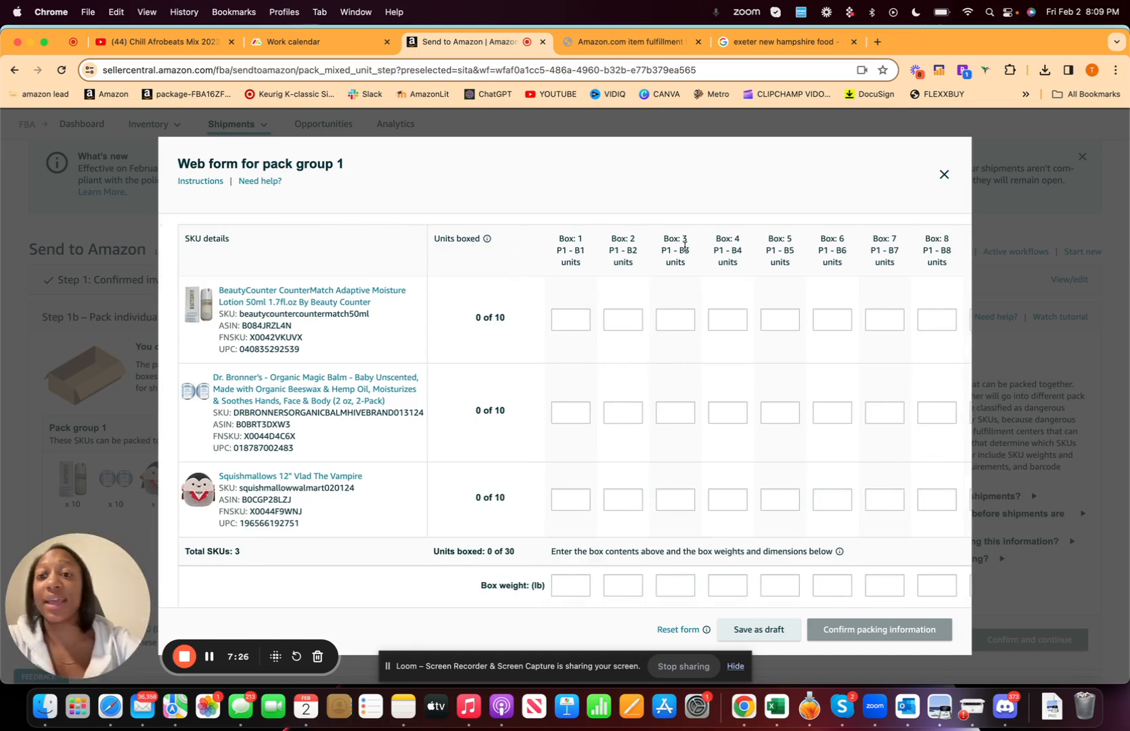
click(566, 319)
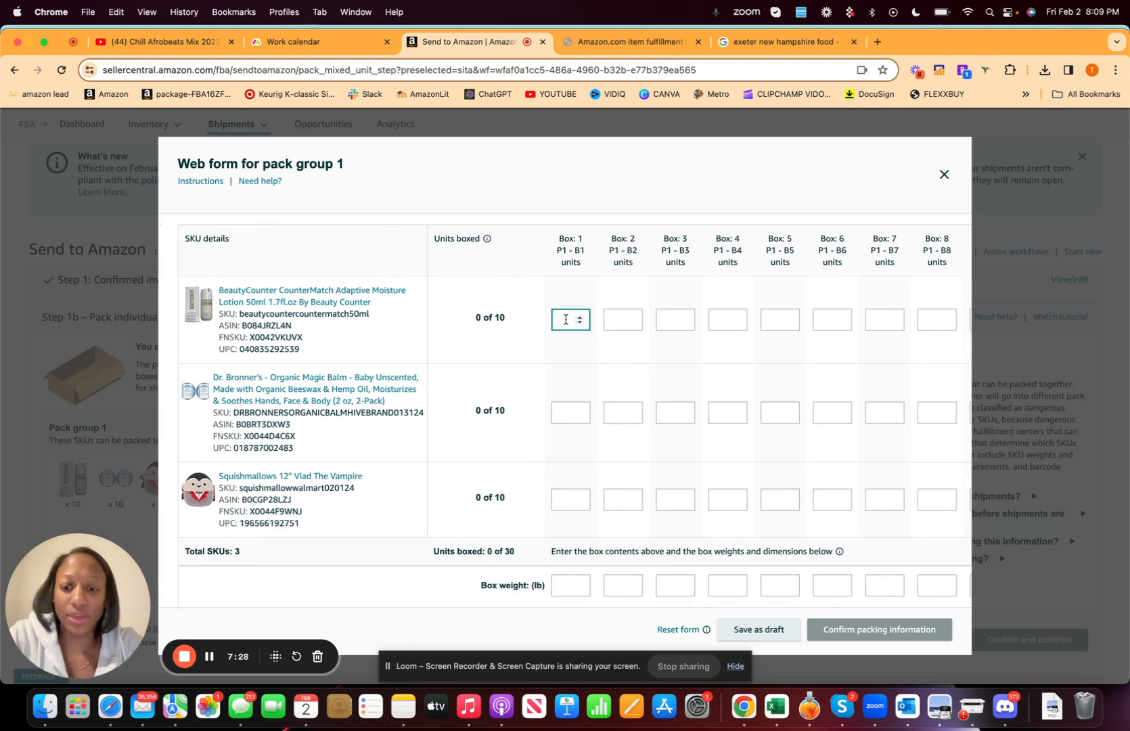
text(2)
key(Tab)
text(2)
key(Tab)
text(2)
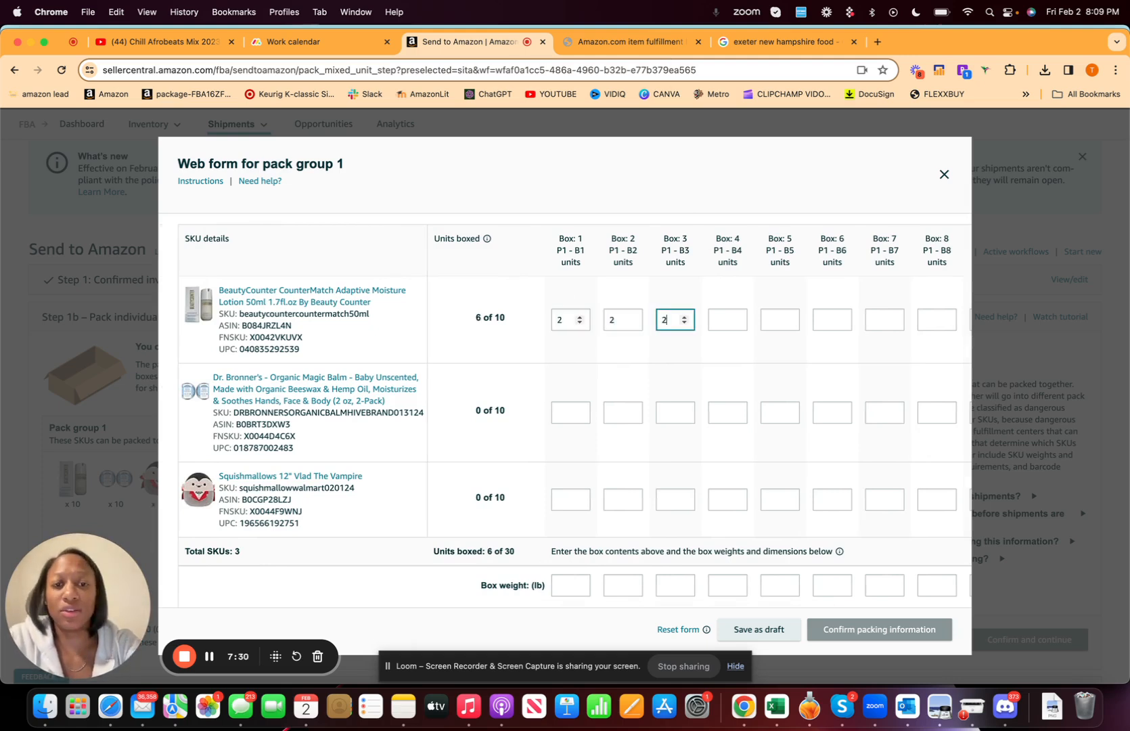
key(Tab)
text(2)
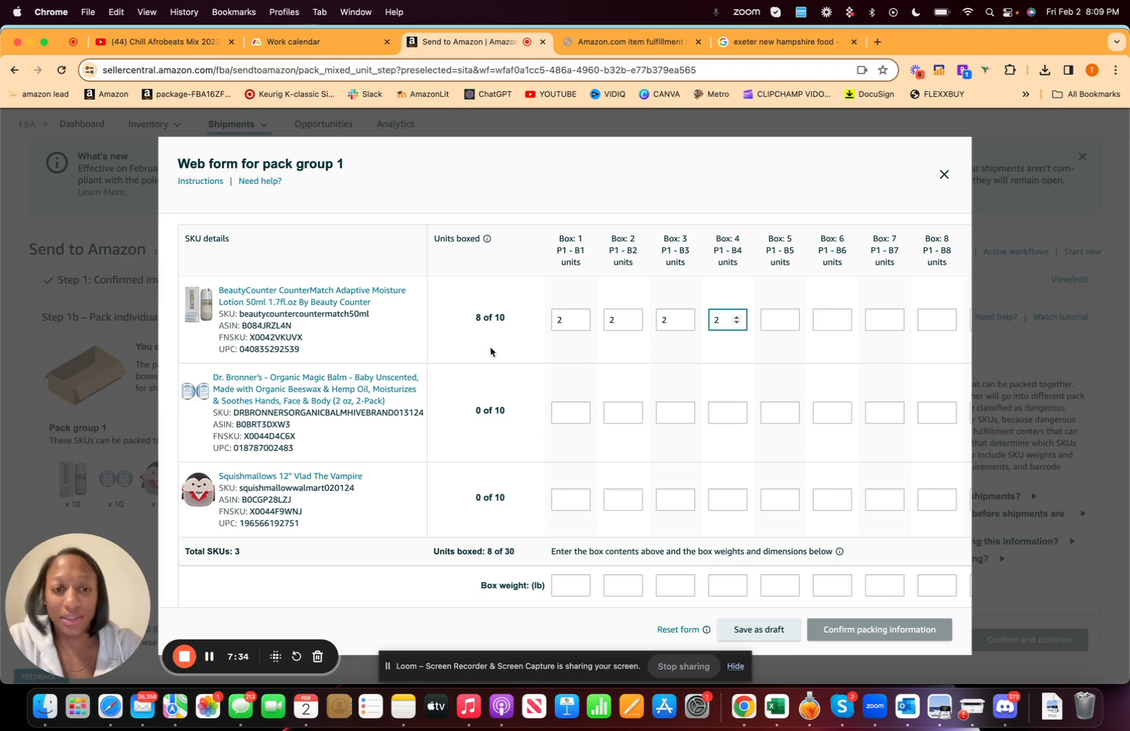
Step: Try assigning 10 units of the BeautyCounter lotion to box 5 and check whether the packing information can be confirmed
key(Tab)
text(10)
key(Tab)
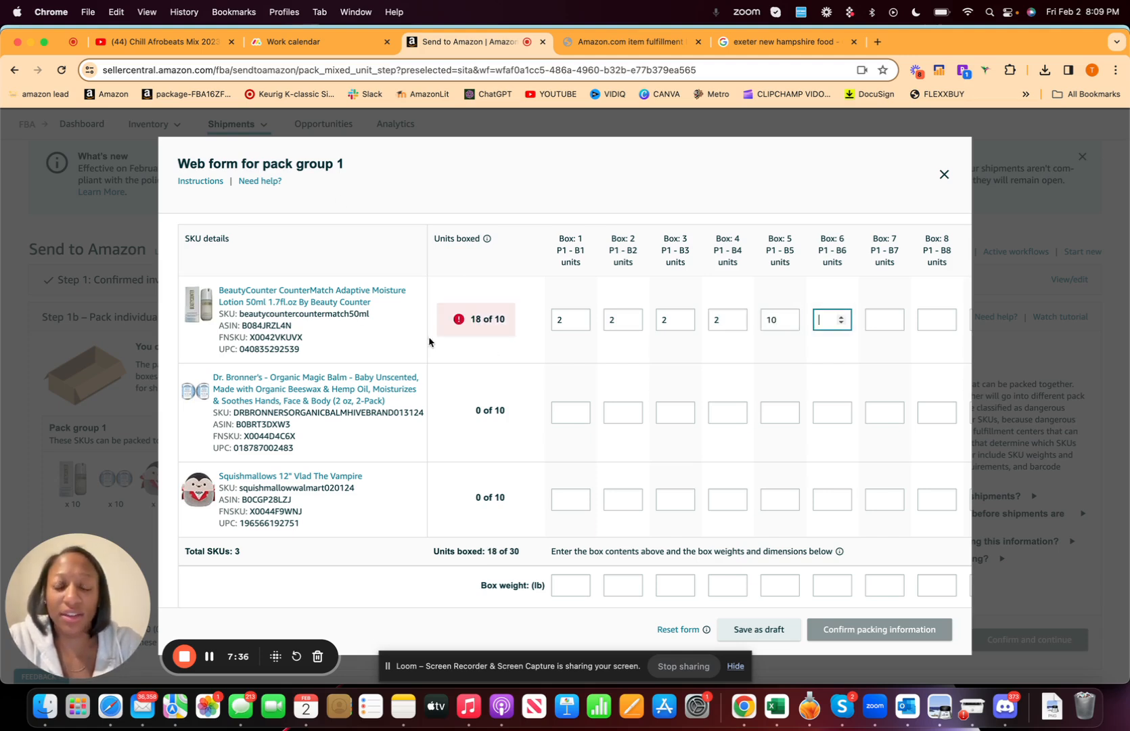
mouse_move(465, 325)
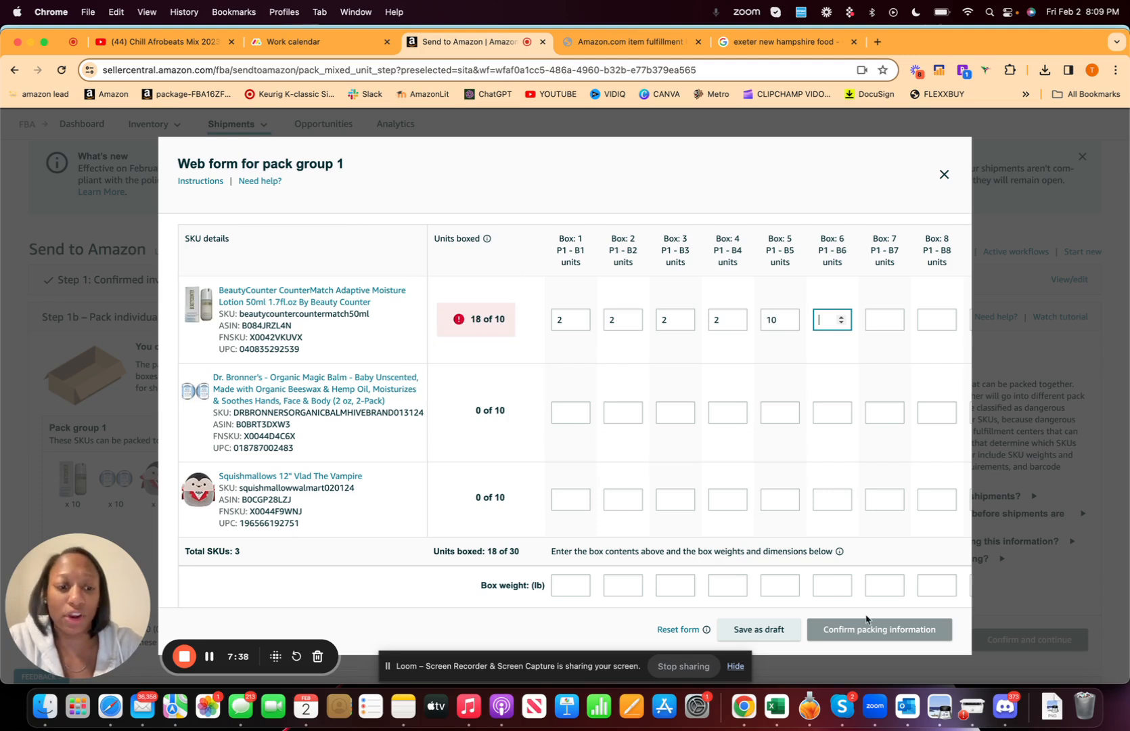
mouse_move(867, 641)
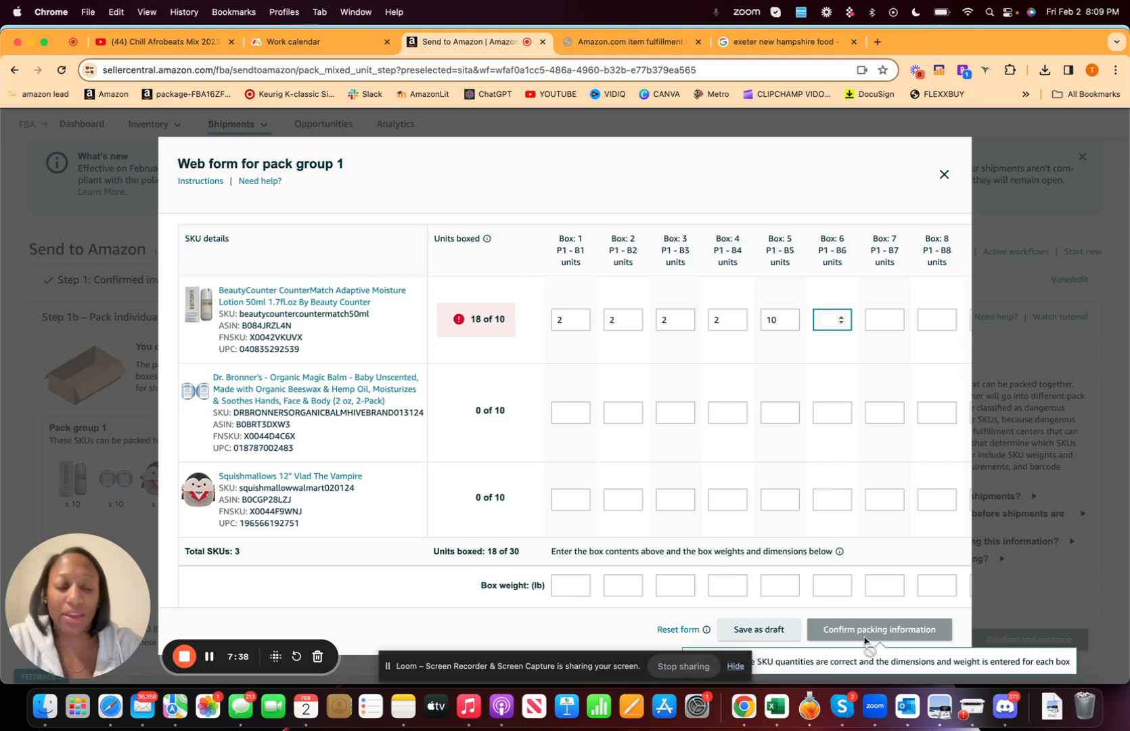
Step: Set the BeautyCounter lotion's box 5 quantity to 2 and assign 1 unit of the Dr. Bronner's balm to box 2
double_click(771, 325)
key(BackSpace)
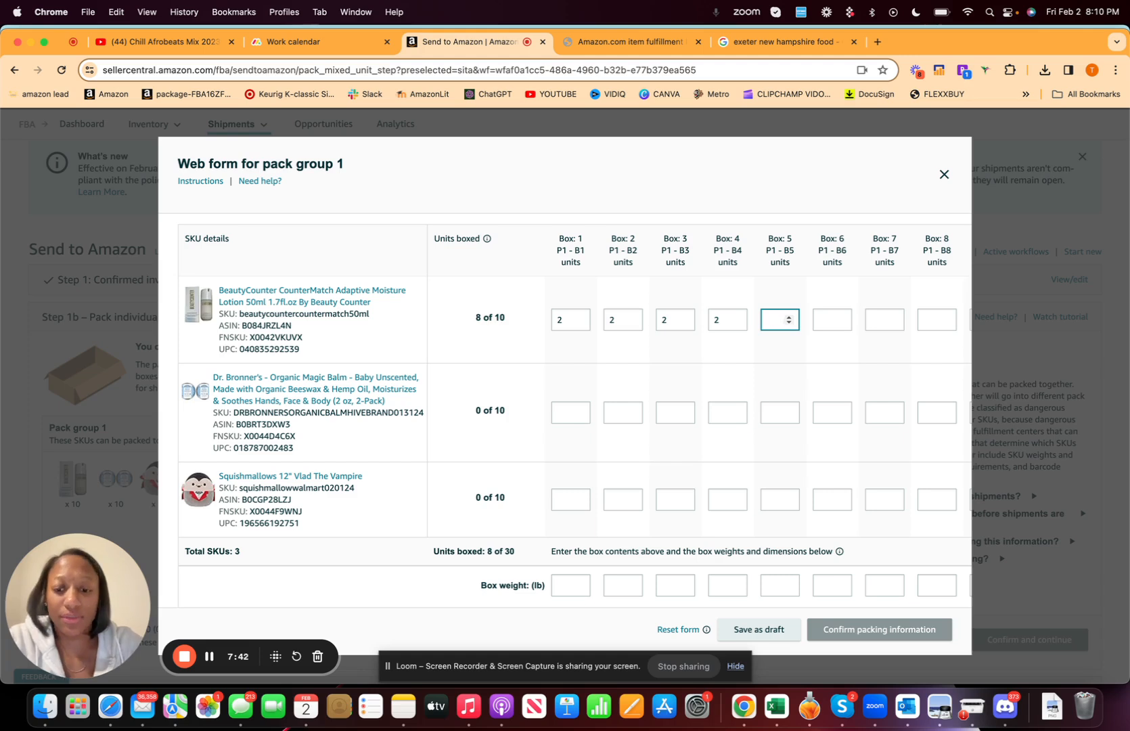
text(2)
key(Tab)
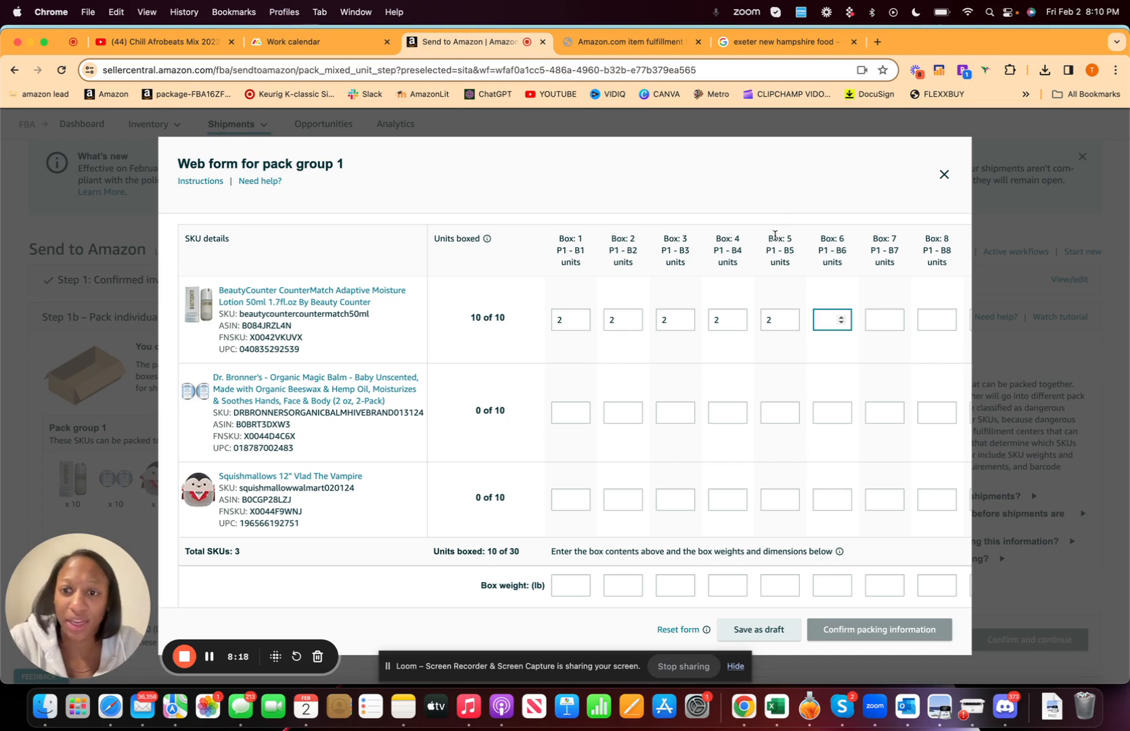
click(623, 416)
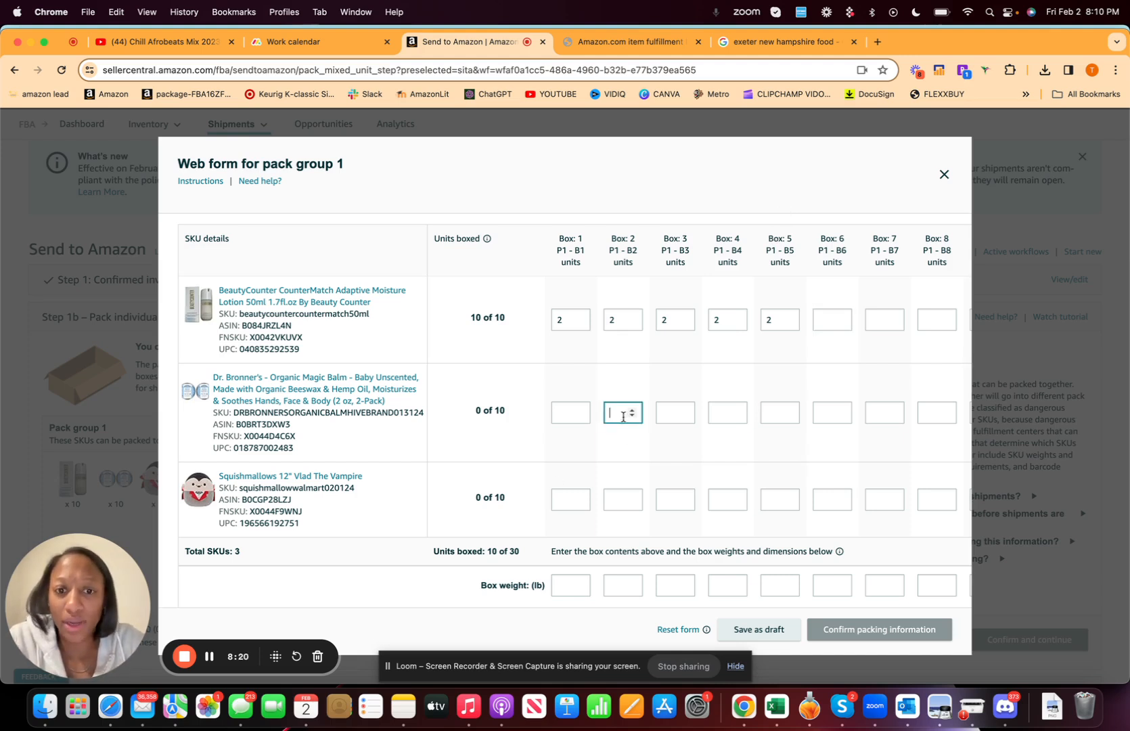
text(1)
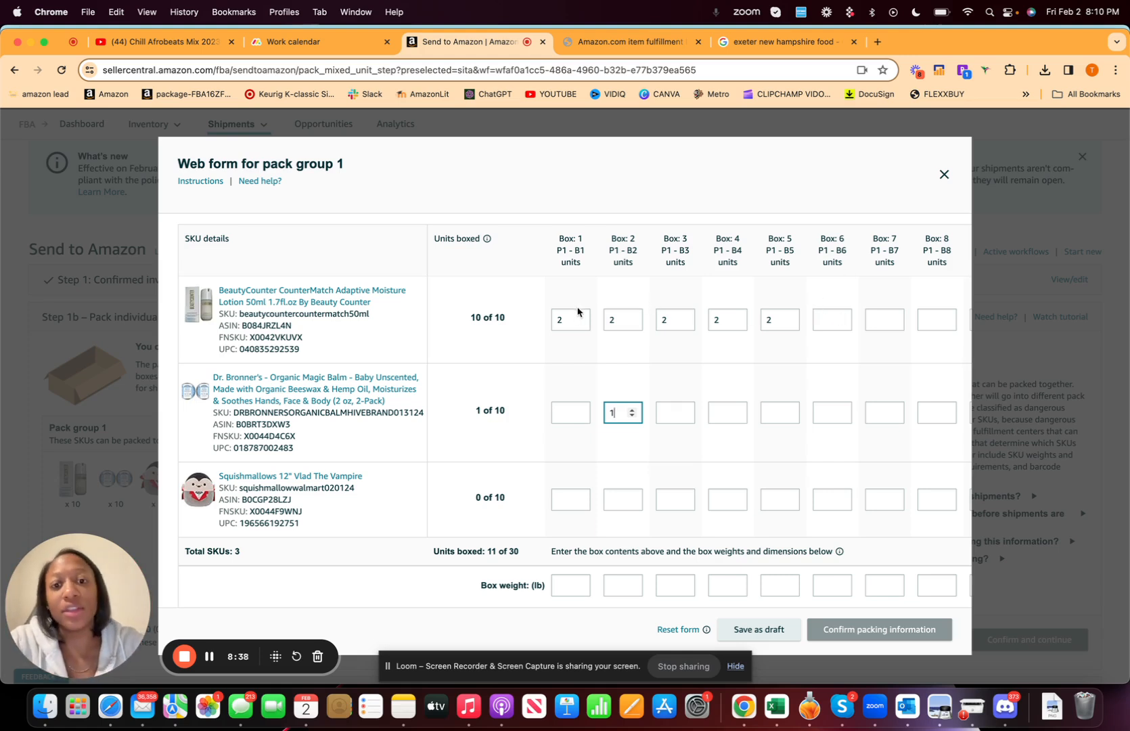
Step: Enter 0 units of the BeautyCounter lotion for boxes 6 through 9
click(824, 319)
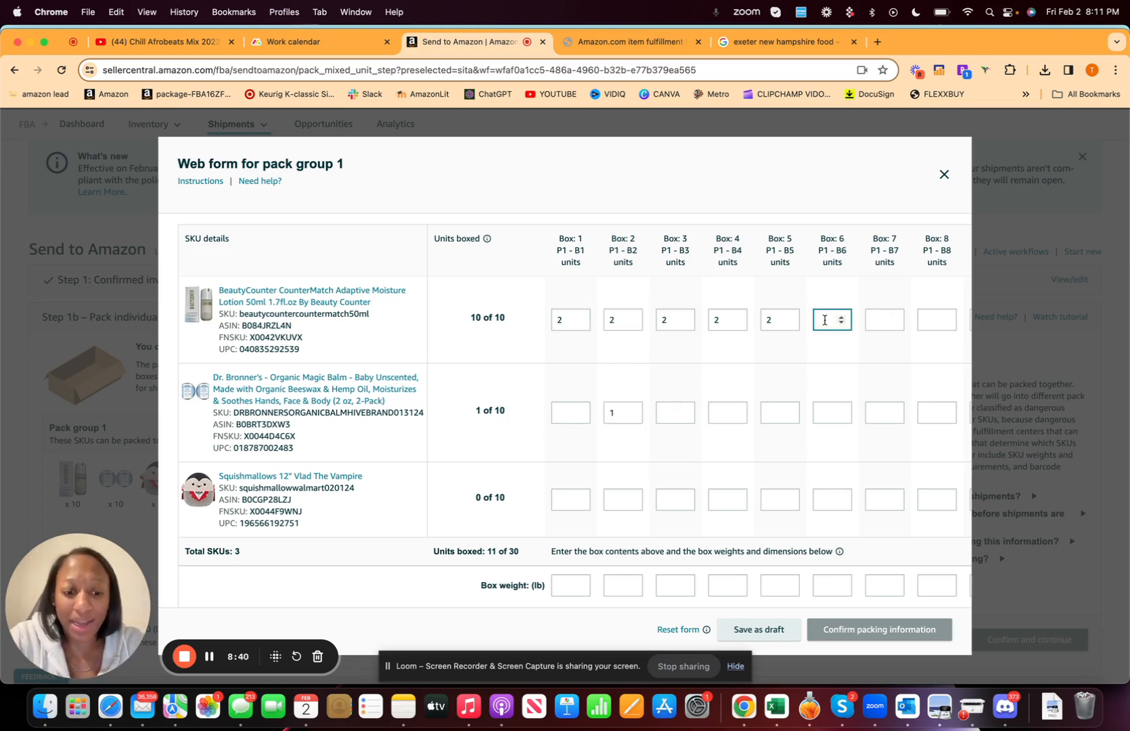
text(0)
key(Tab)
text(0)
key(Tab)
text(0)
key(Tab)
text(0)
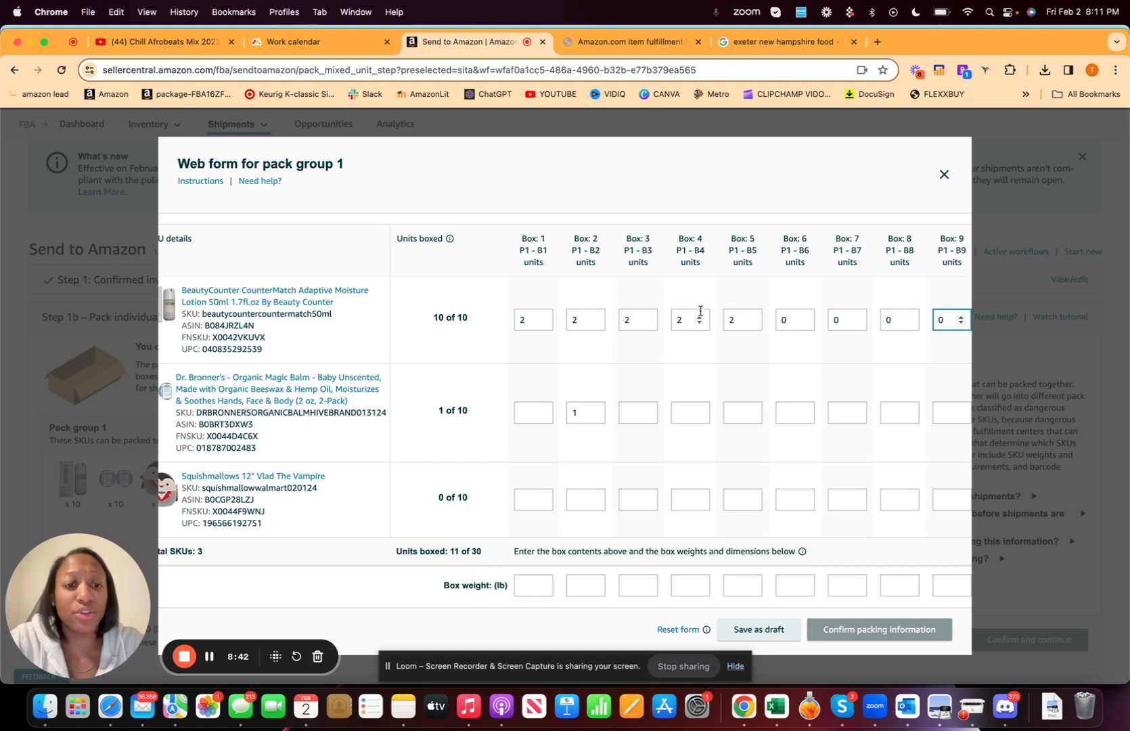
Step: Clear the zero quantities of the BeautyCounter lotion from boxes 6 through 9
click(780, 317)
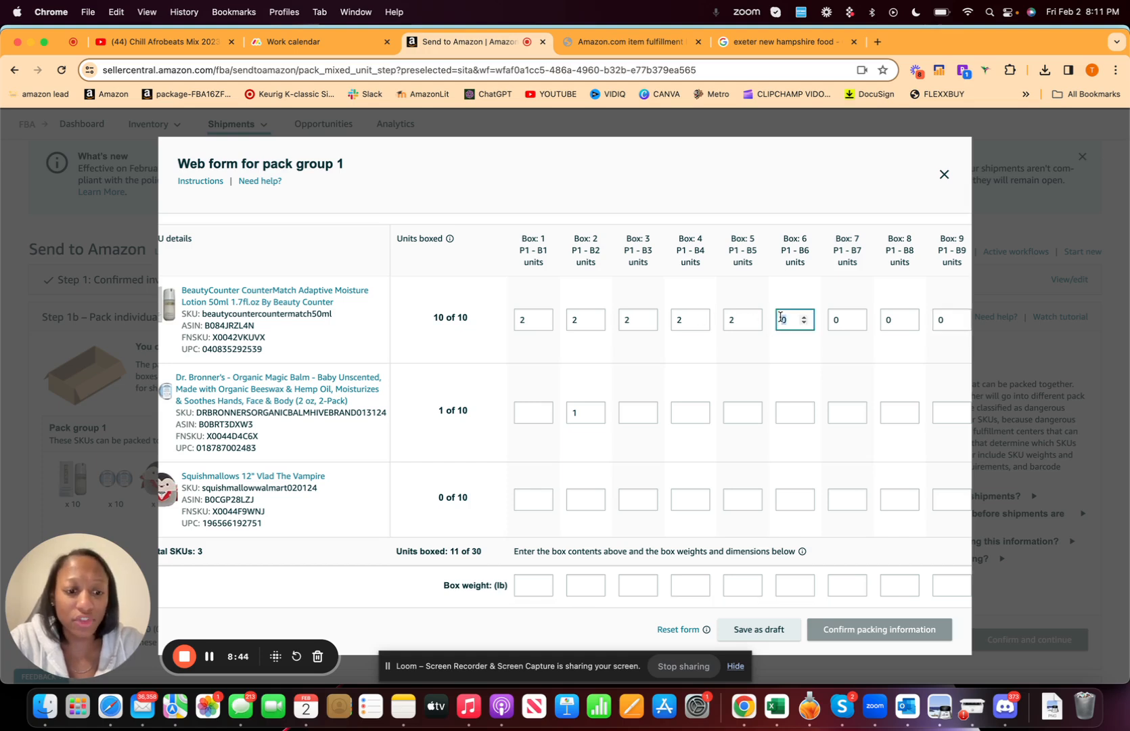
key(BackSpace)
key(Tab)
key(BackSpace)
key(Tab)
key(BackSpace)
key(Tab)
key(BackSpace)
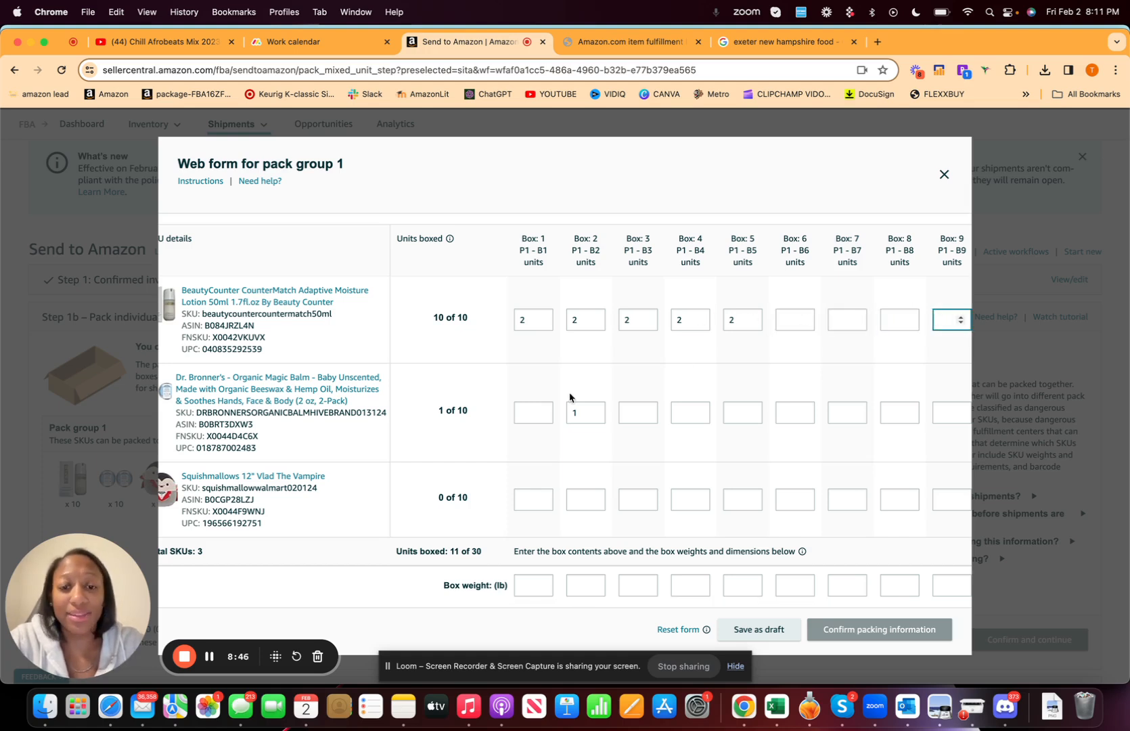
Step: Assign 1 unit of the Dr. Bronner's balm to box 1 and to each of boxes 3 through 10
click(525, 412)
text(1)
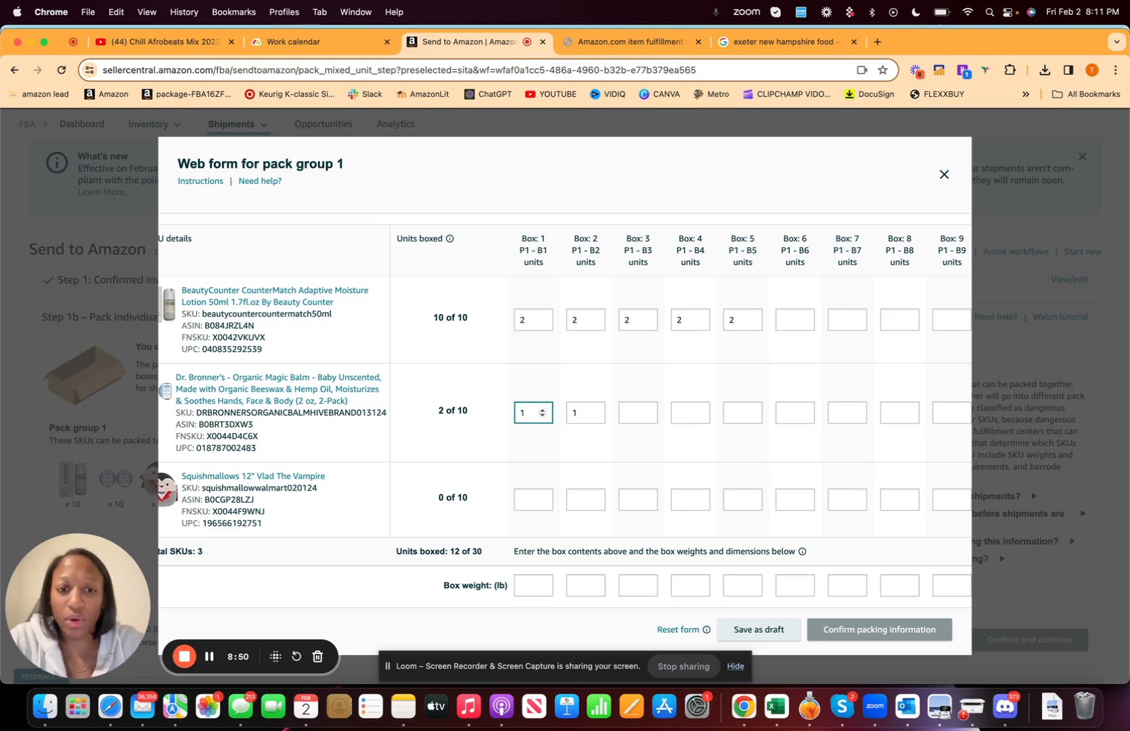
key(Tab)
key(Tab)
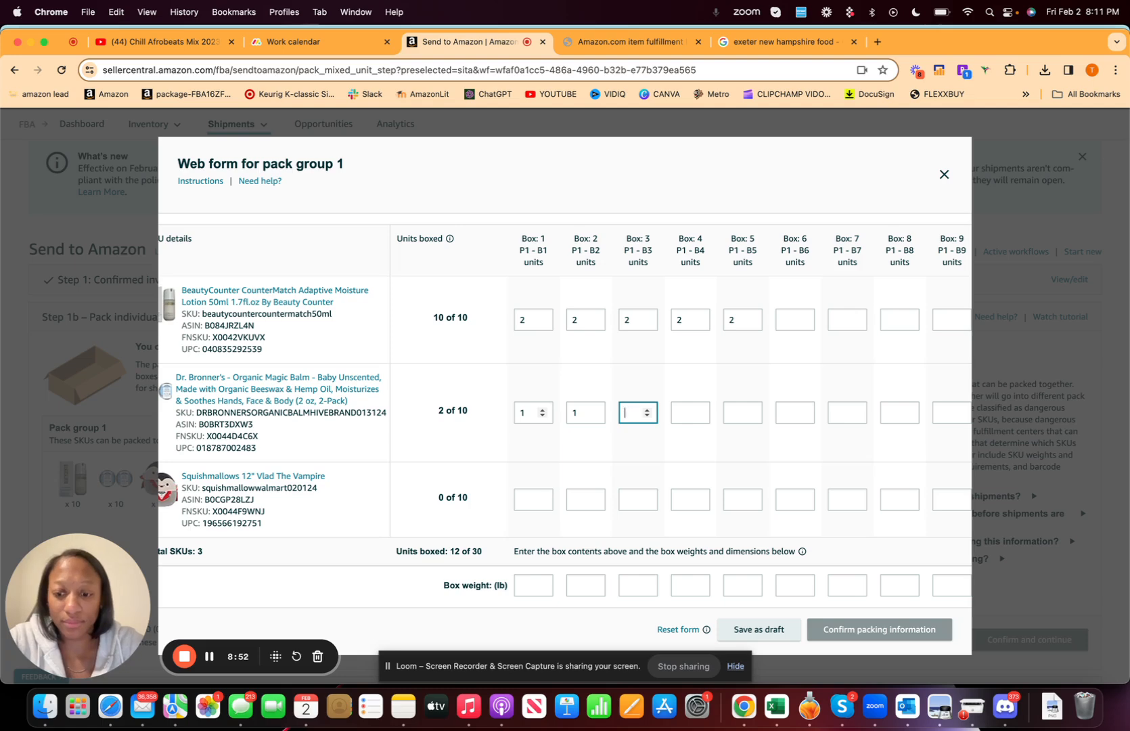
text(1)
key(Tab)
key(1)
key(Tab)
key(1)
key(Tab)
key(1)
key(Tab)
key(1)
key(Tab)
key(1)
key(Tab)
key(1)
key(Tab)
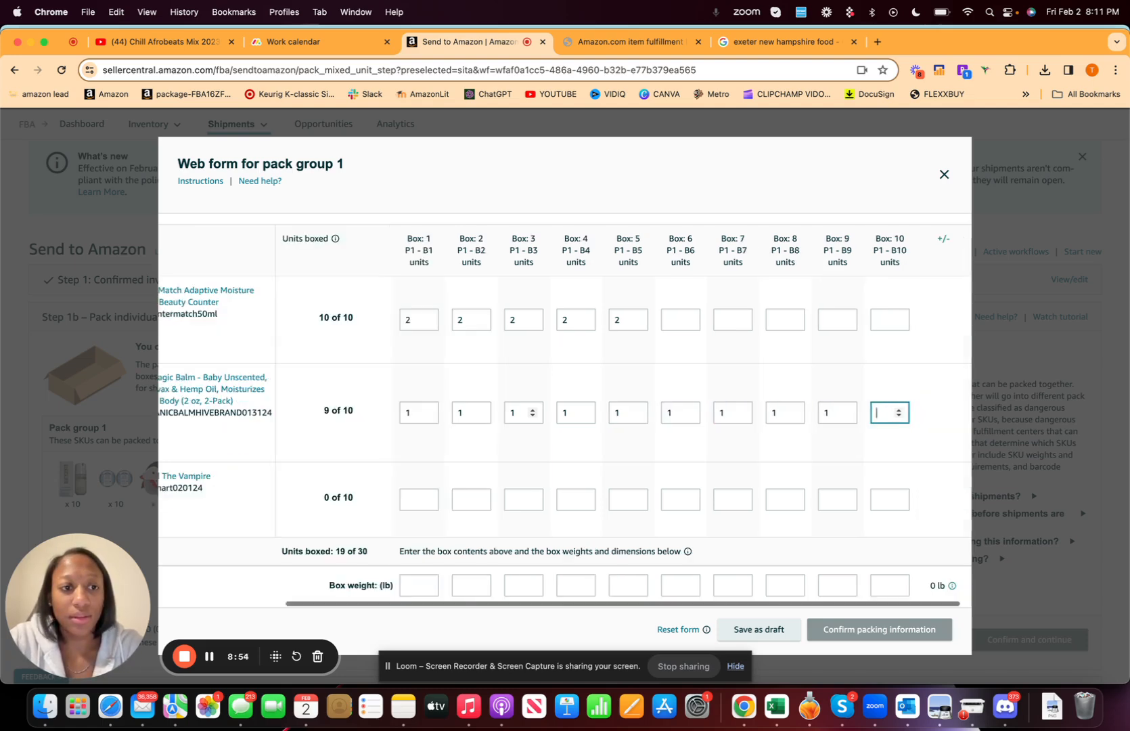
text(1)
scroll(387, 483, down, 1)
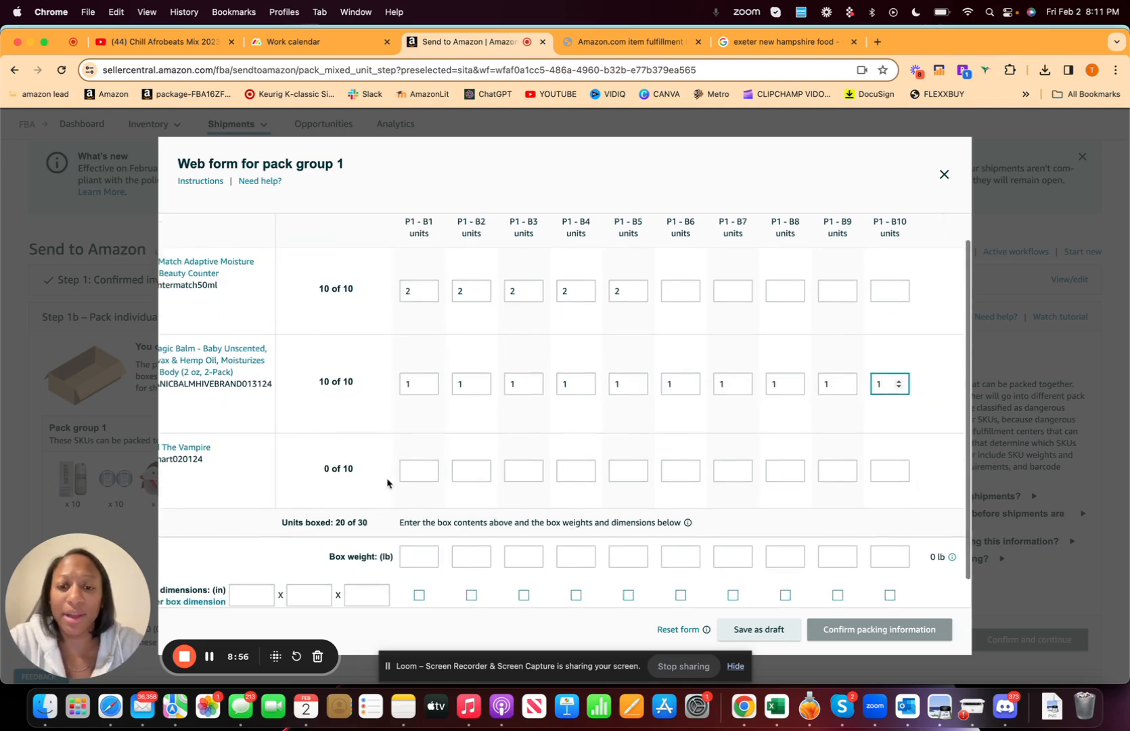
click(414, 467)
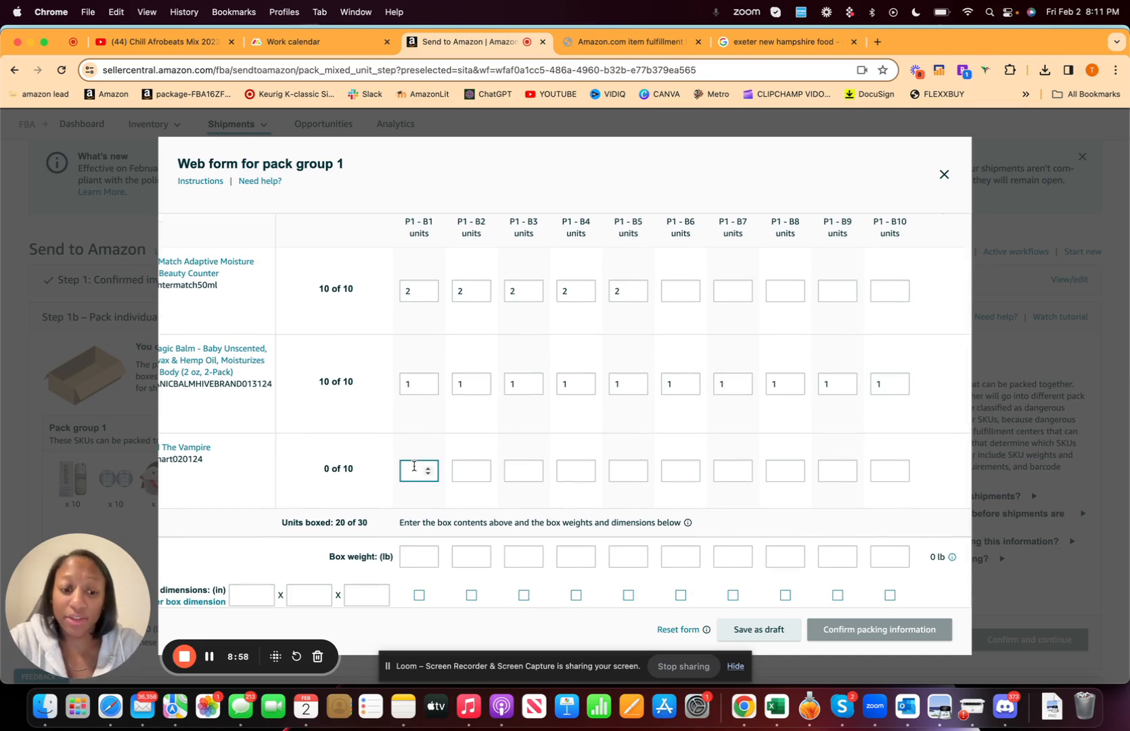
text(10)
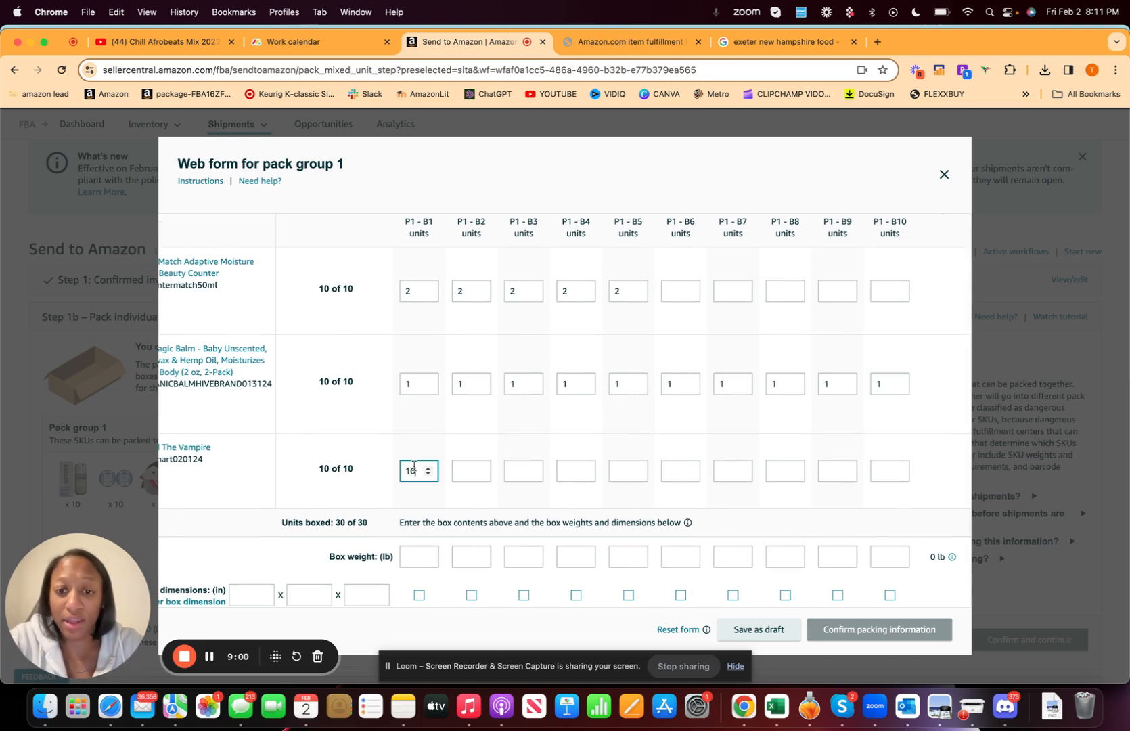
key(BackSpace)
key(BackSpace)
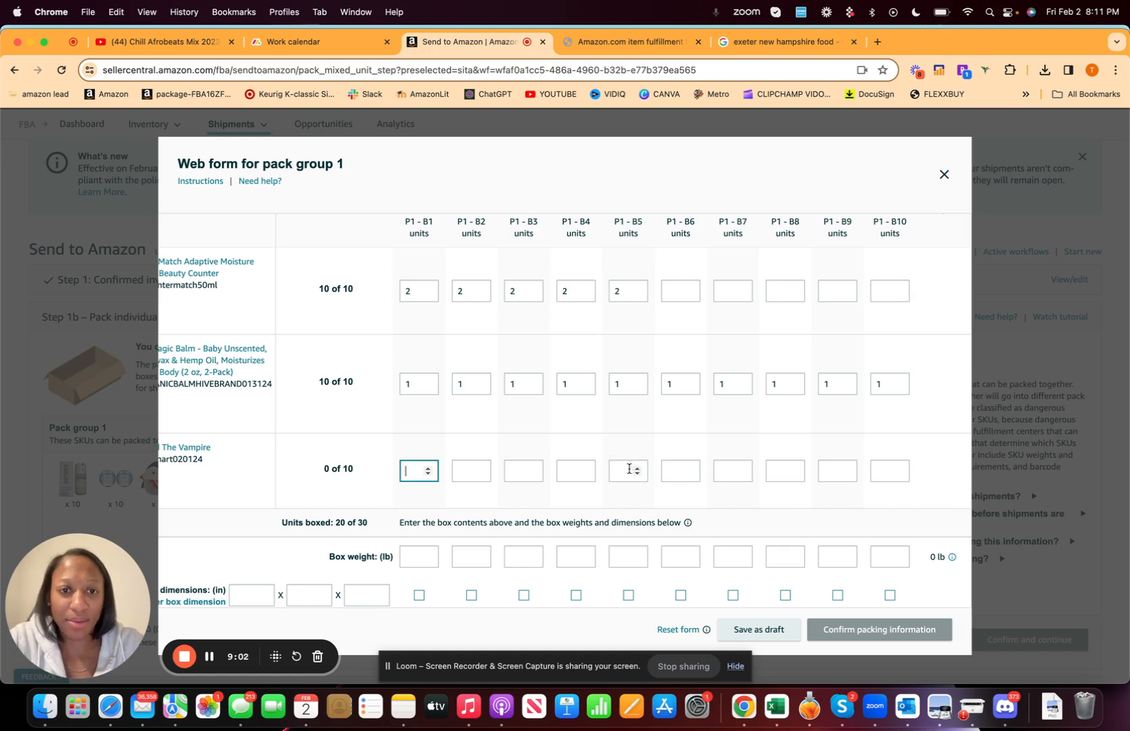
Step: Assign 10 units of the Squishmallows Vlad The Vampire to box 5
click(629, 468)
text(10)
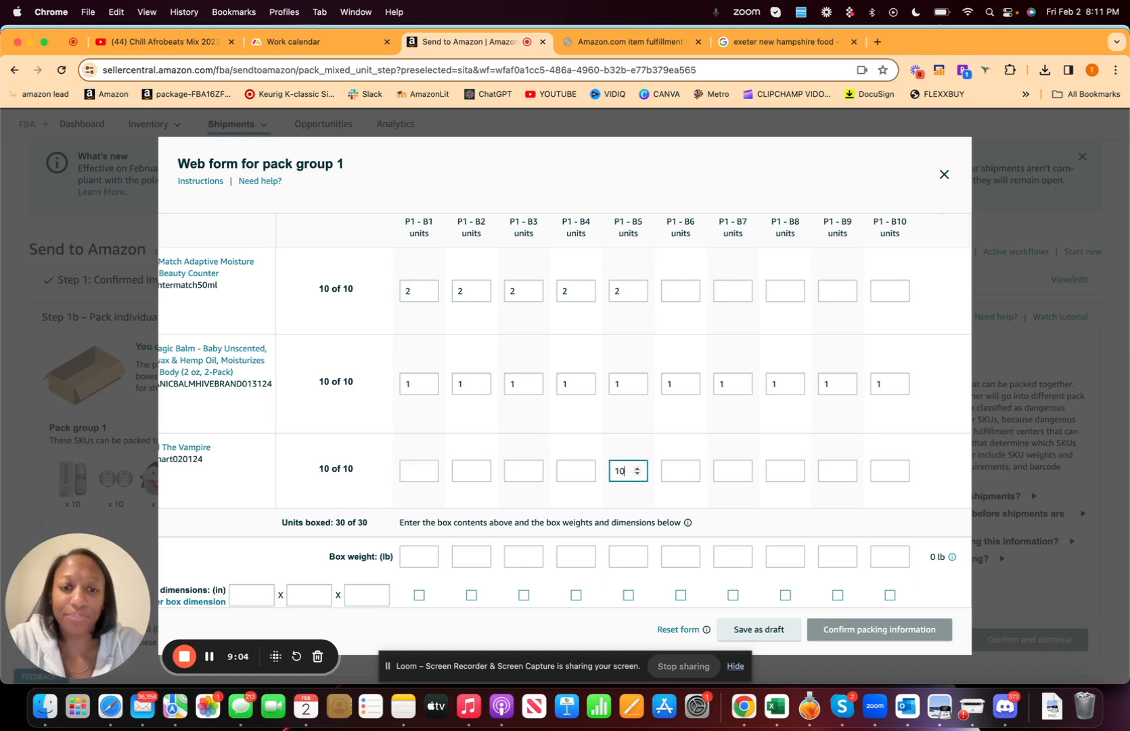
Step: Set the box dimensions to 26 x 26 x 26 inches
click(409, 558)
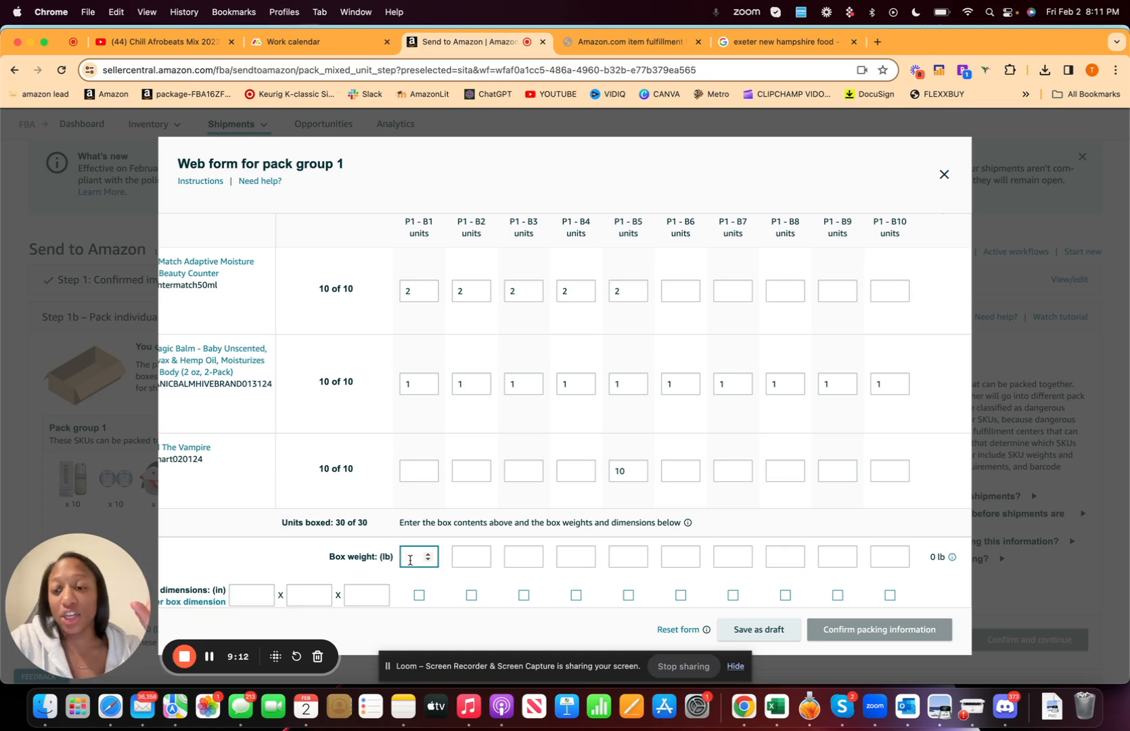
click(240, 595)
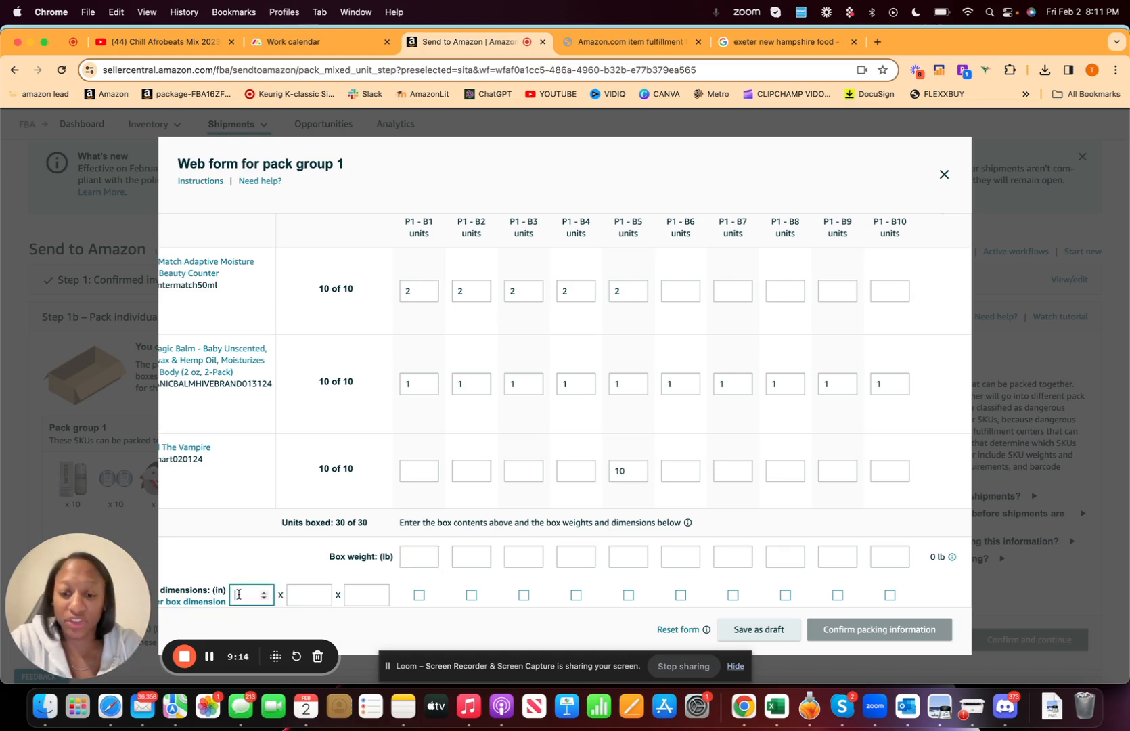
text(26)
key(Tab)
text(26)
key(Tab)
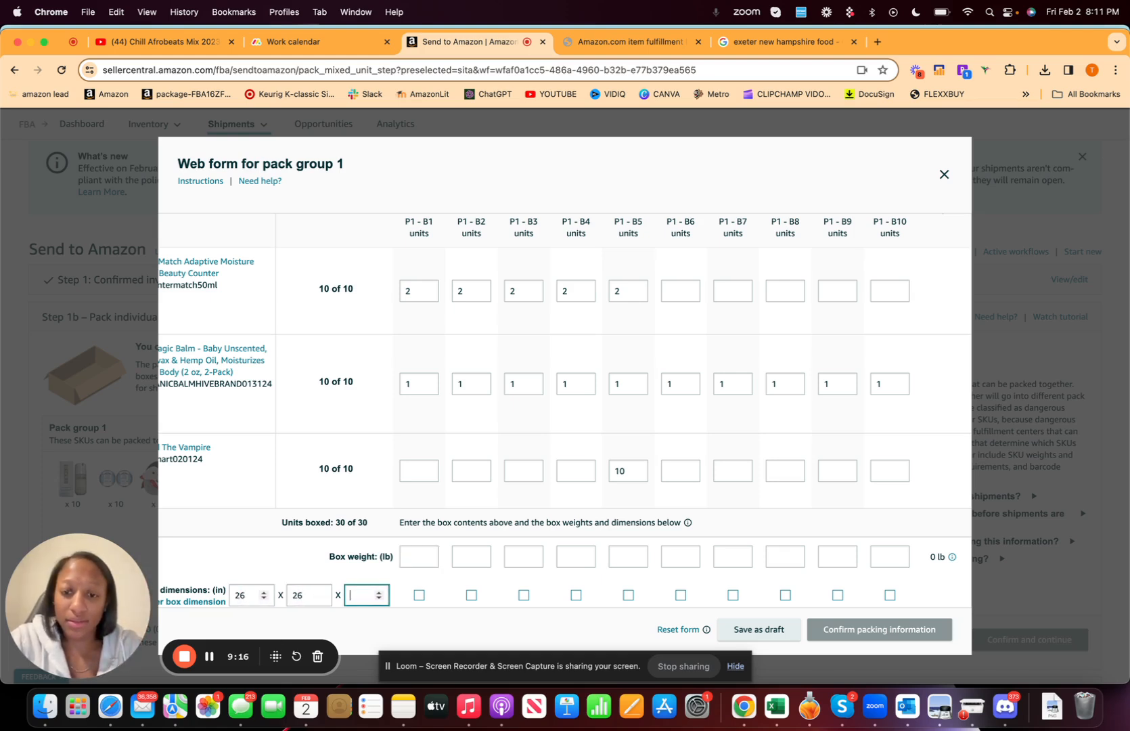
text(26)
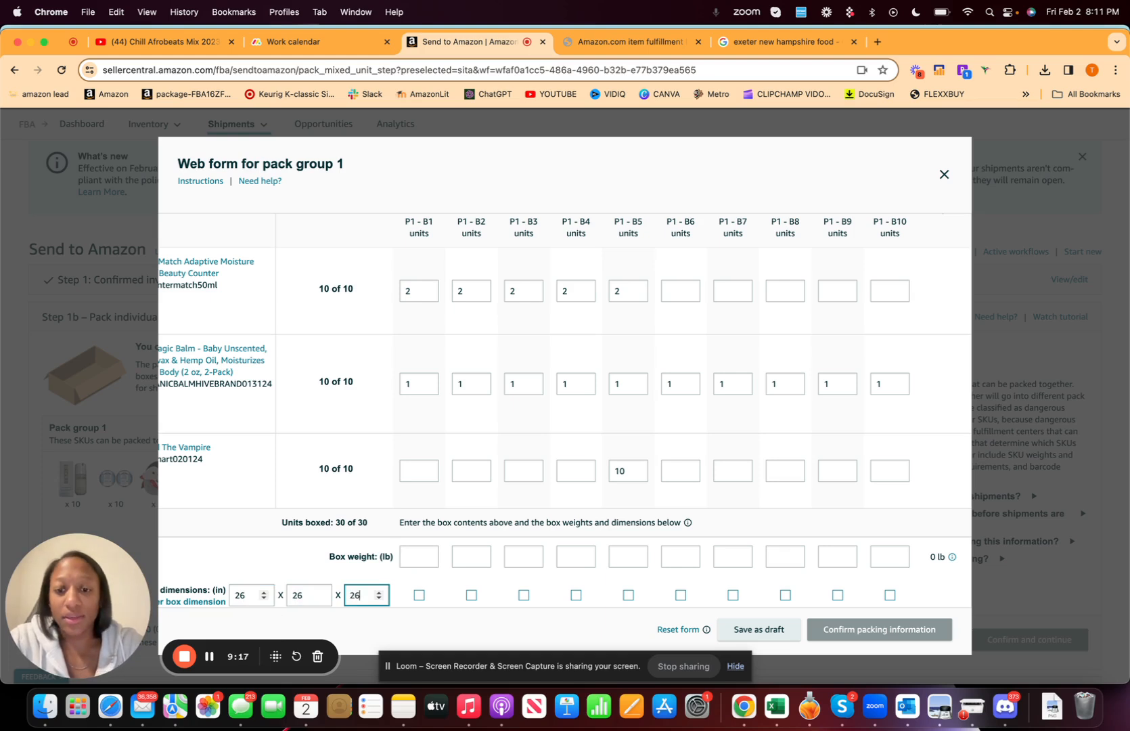
Step: Set the box weight to 51 lb for box 1 and 10 lb for each of boxes 2 through 10
click(406, 557)
text(51)
click(465, 556)
text(10)
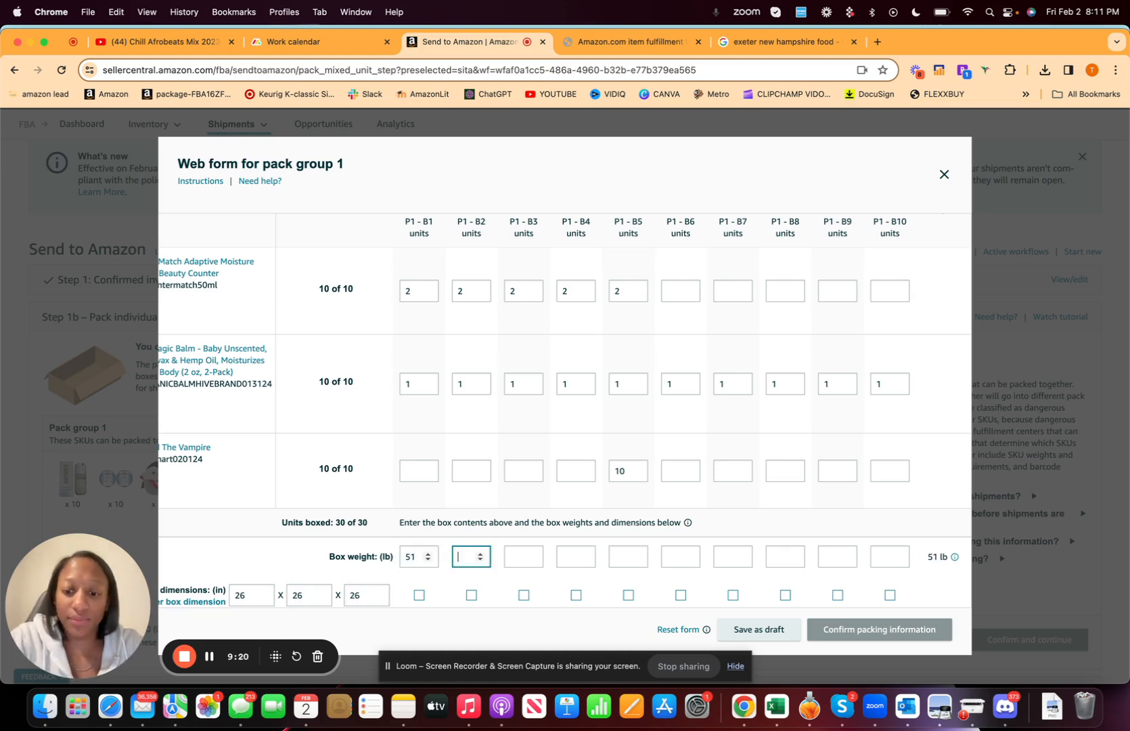
key(Tab)
text(10)
key(Tab)
text(10)
key(Tab)
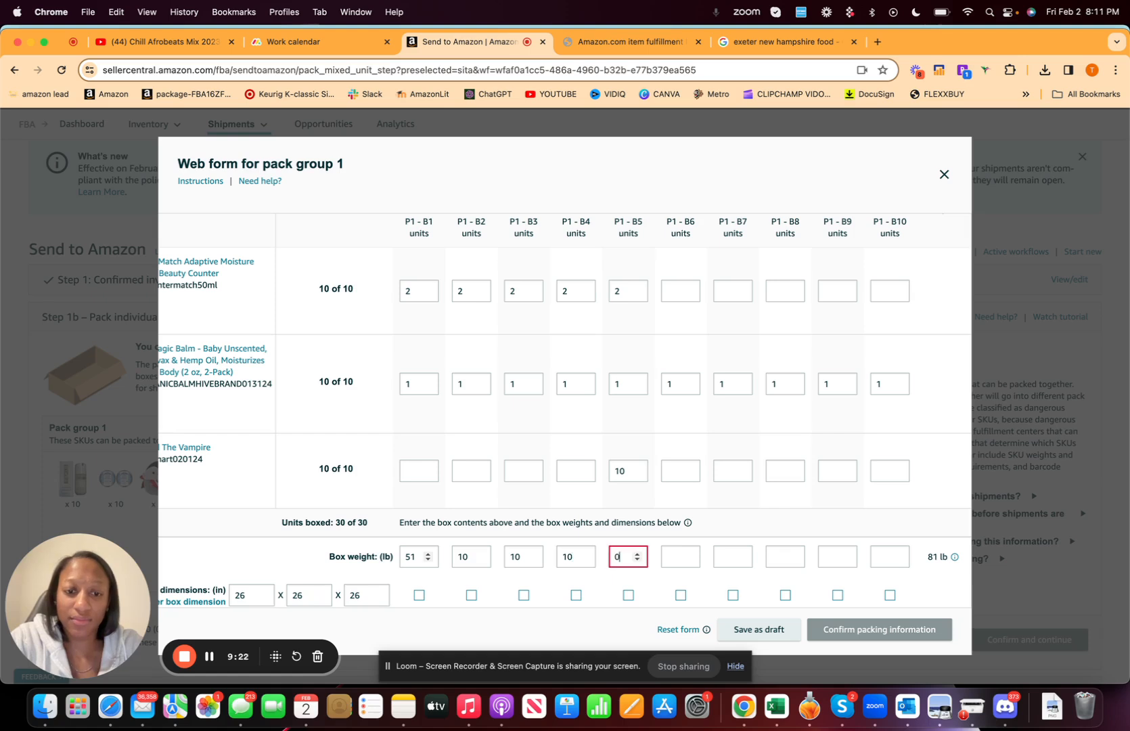
text(10)
key(Tab)
text(10)
key(Tab)
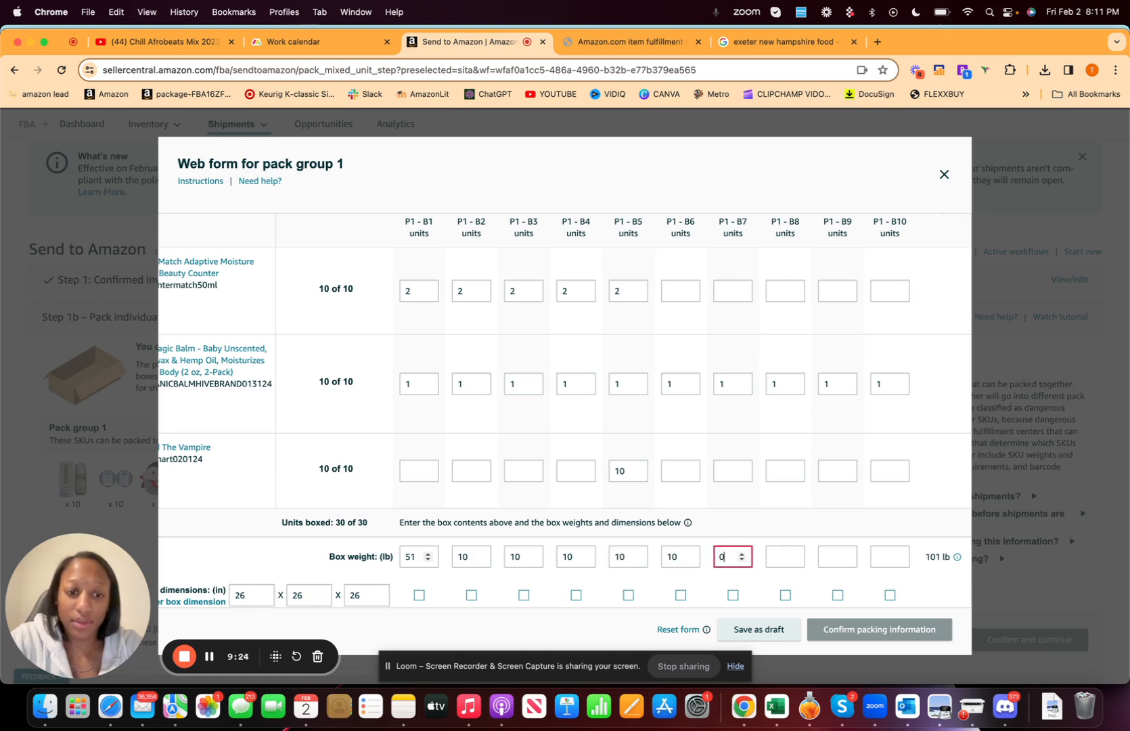
text(10)
key(Tab)
text(10)
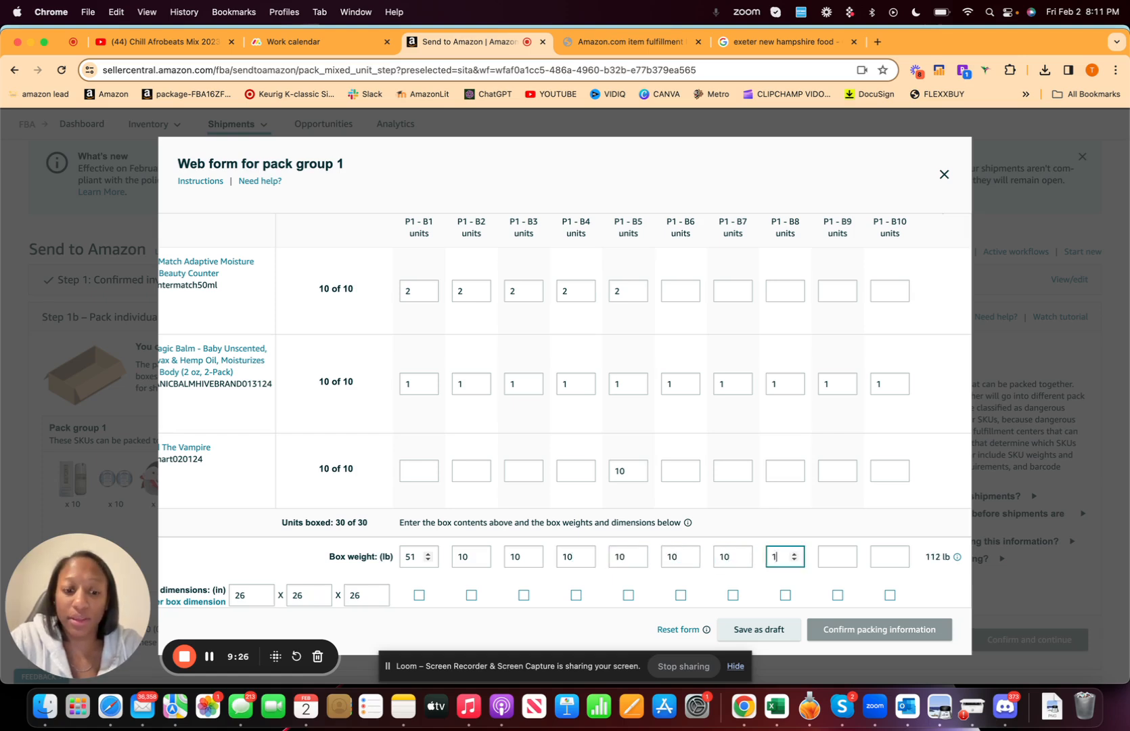
key(Tab)
text(10)
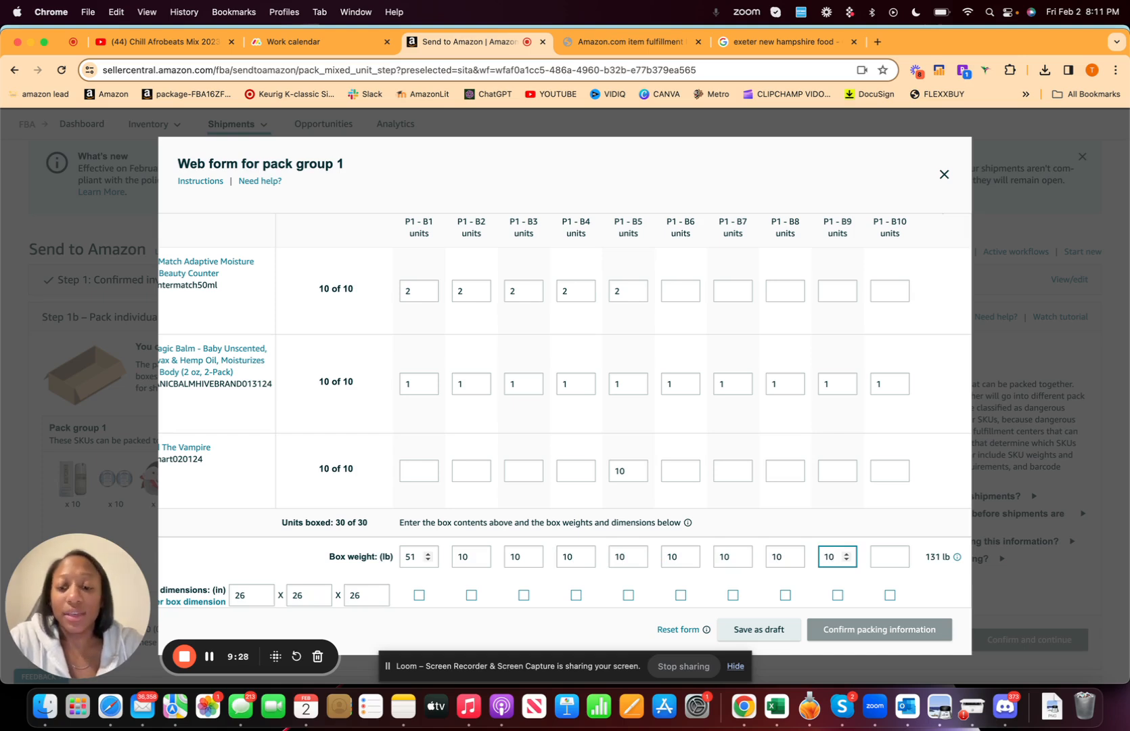
key(Tab)
text(10)
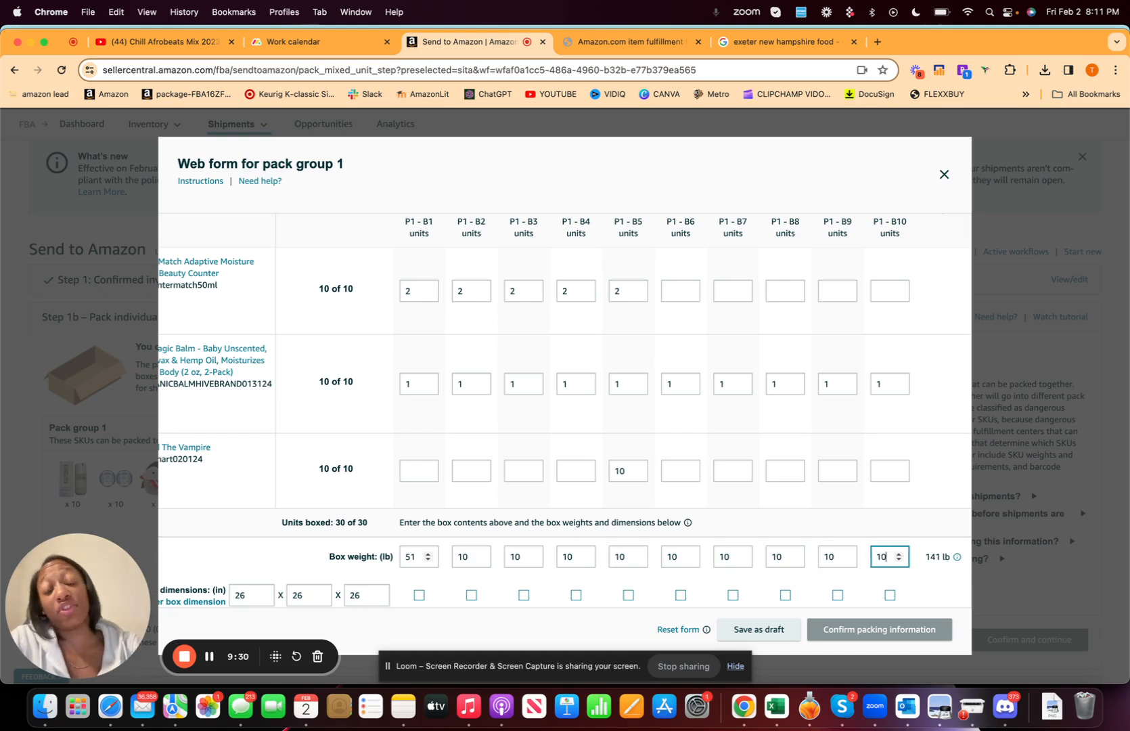
scroll(450, 489, down, 1)
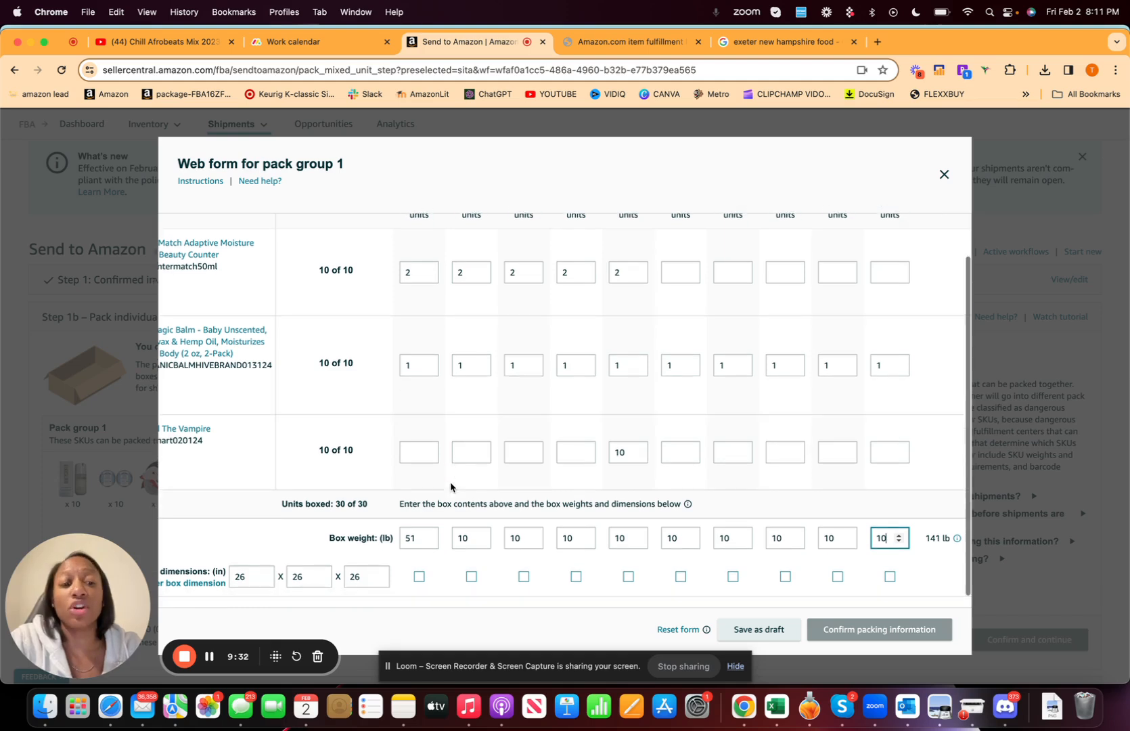
Step: Add two more box dimension sets and set the second one to 25 x 10 x 10 inches
click(196, 583)
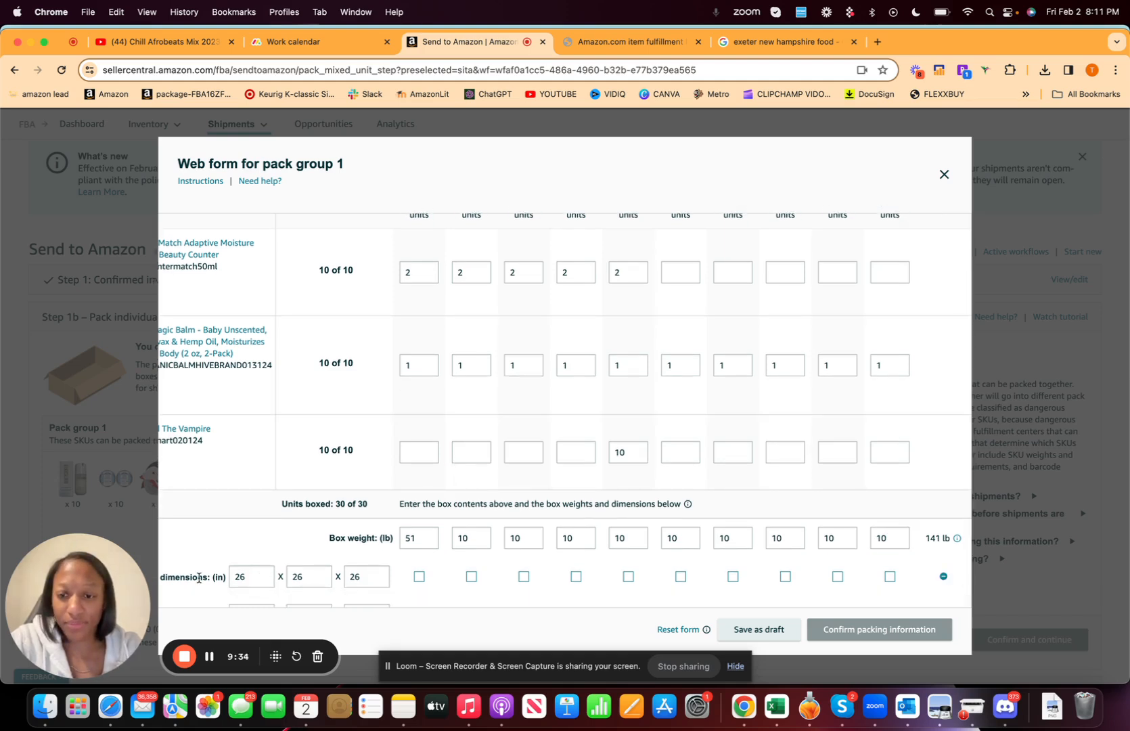
click(199, 580)
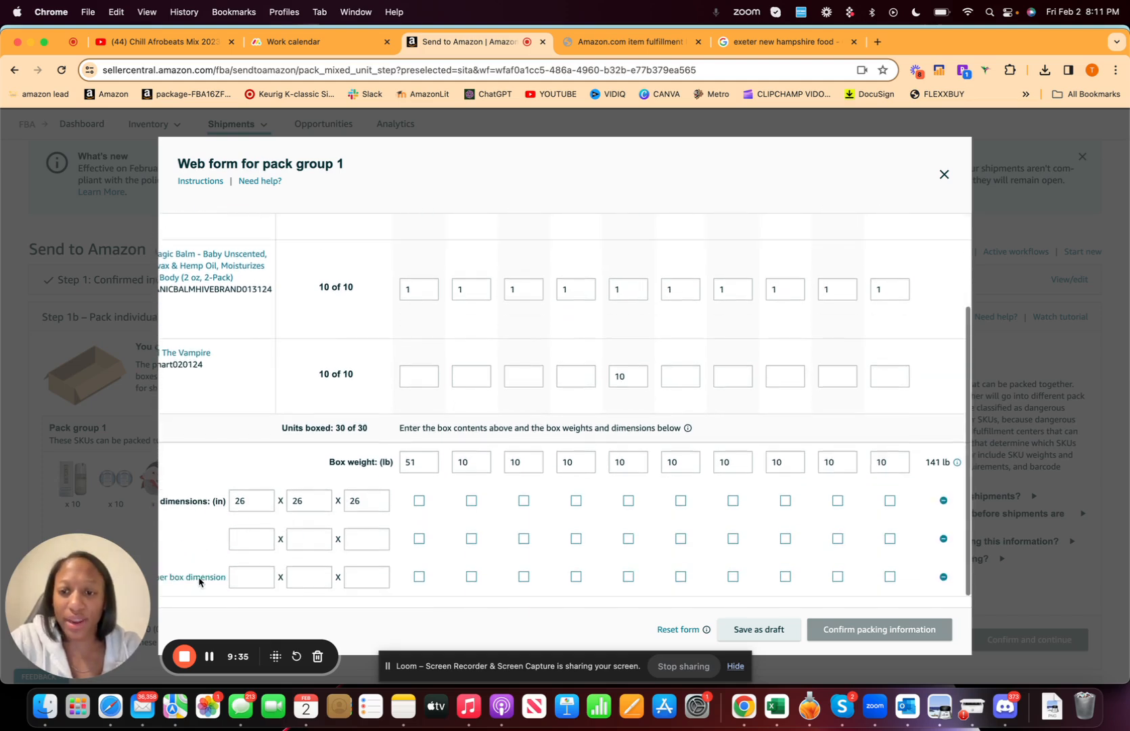
click(240, 540)
text(25)
key(Tab)
text(1)
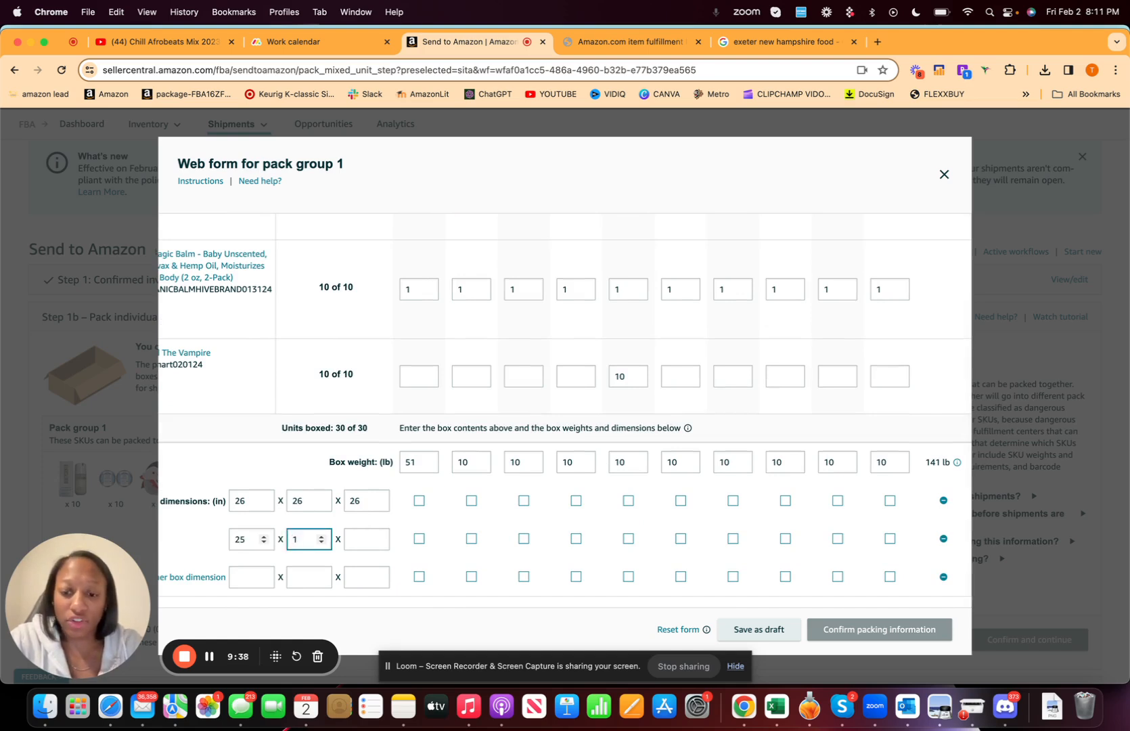
text(0)
key(Tab)
text(10)
Step: Set the third box dimension set to 10 x 10 x 10 inches
key(Tab)
text(10)
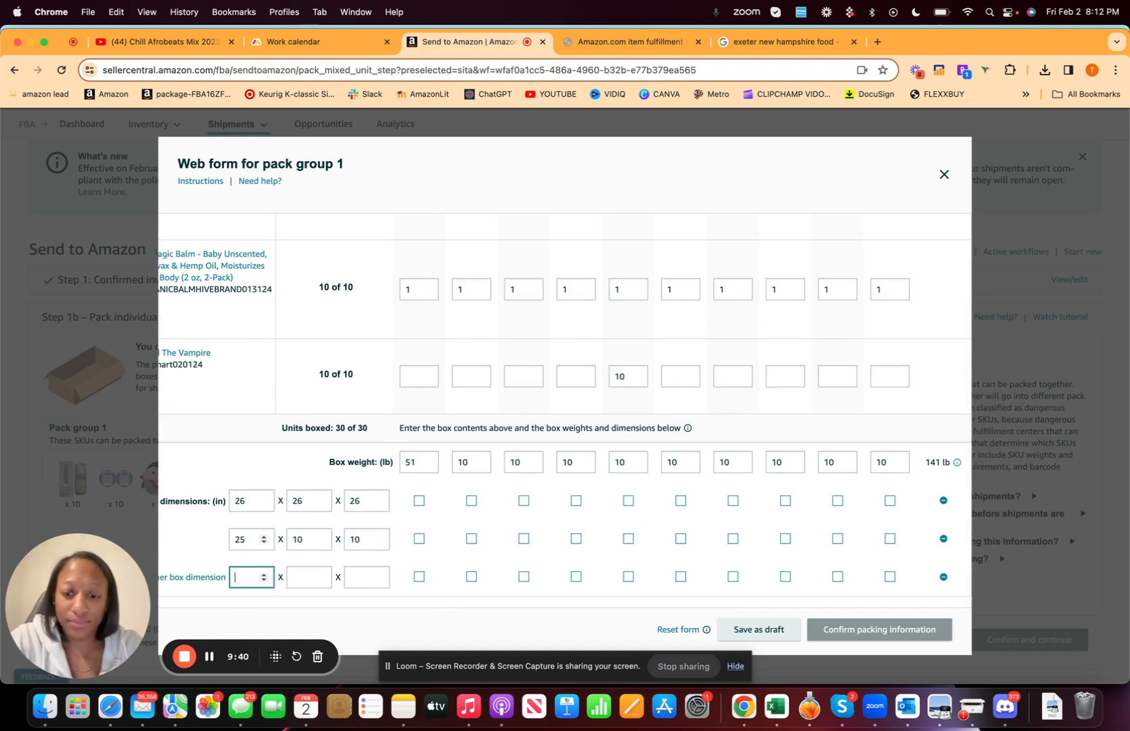
key(Tab)
text(10)
key(Tab)
text(0)
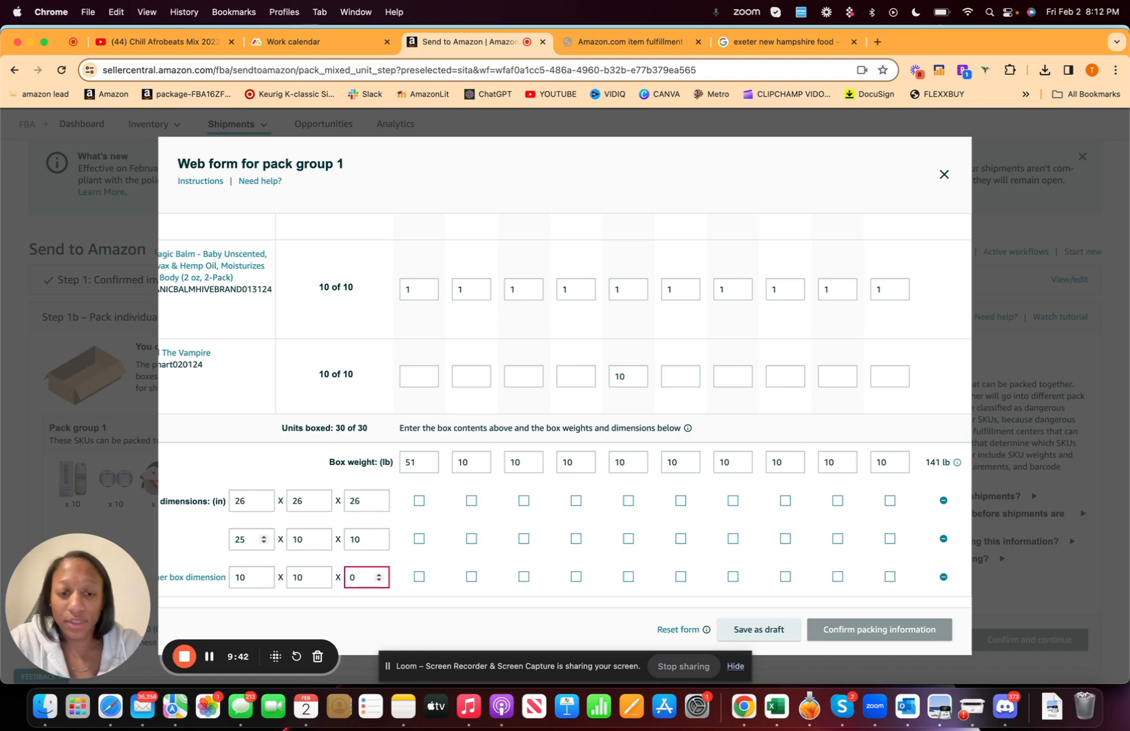
key(BackSpace)
text(10)
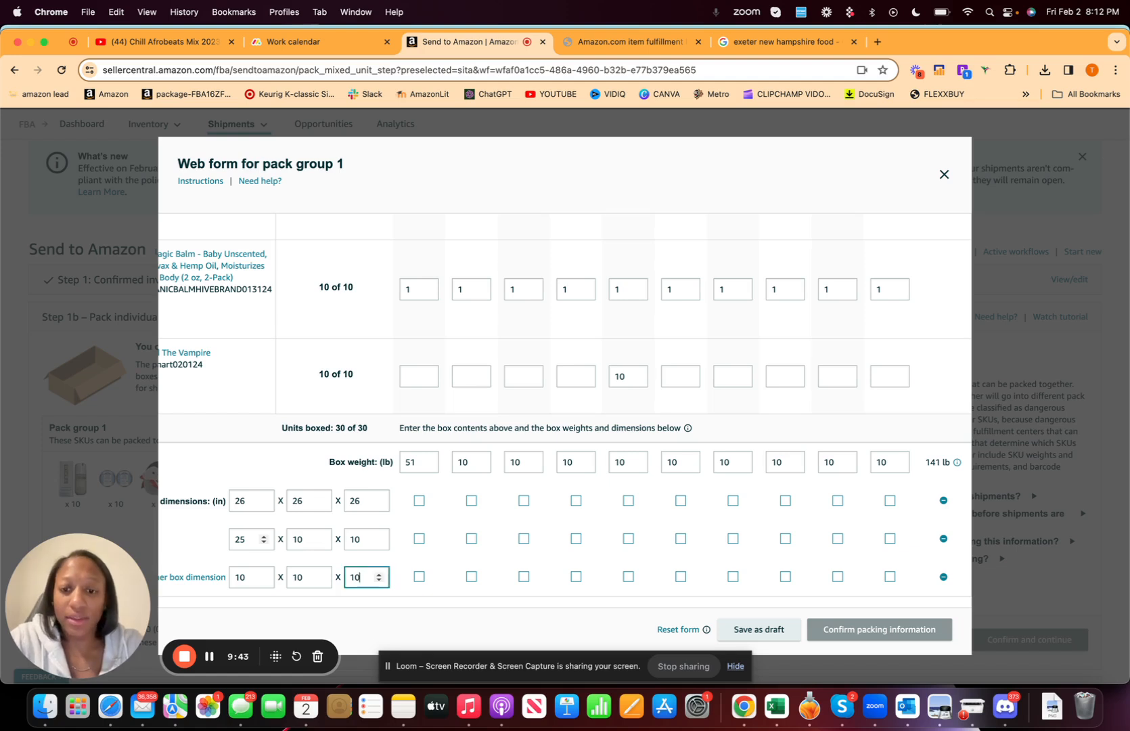
Step: Assign the 26-inch cube dimensions to box 1, 25 x 10 x 10 to box 2, and 10 x 10 x 10 to boxes 3 through 7
click(420, 503)
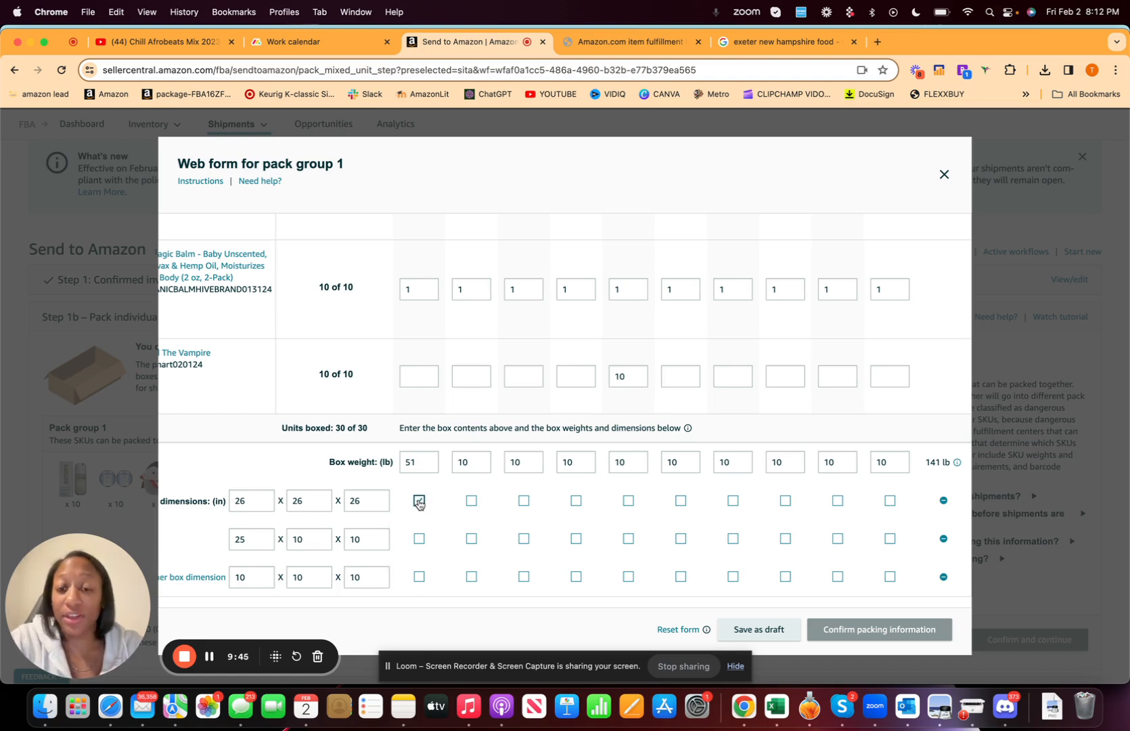
click(471, 539)
click(524, 577)
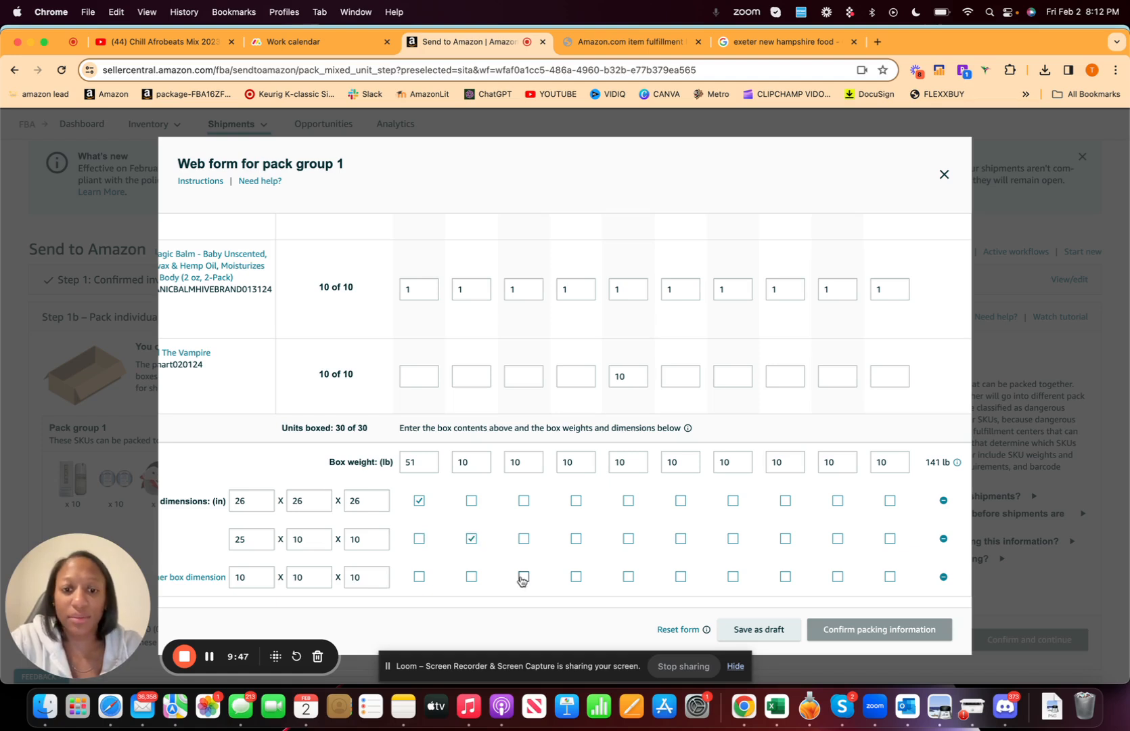
click(575, 577)
click(629, 577)
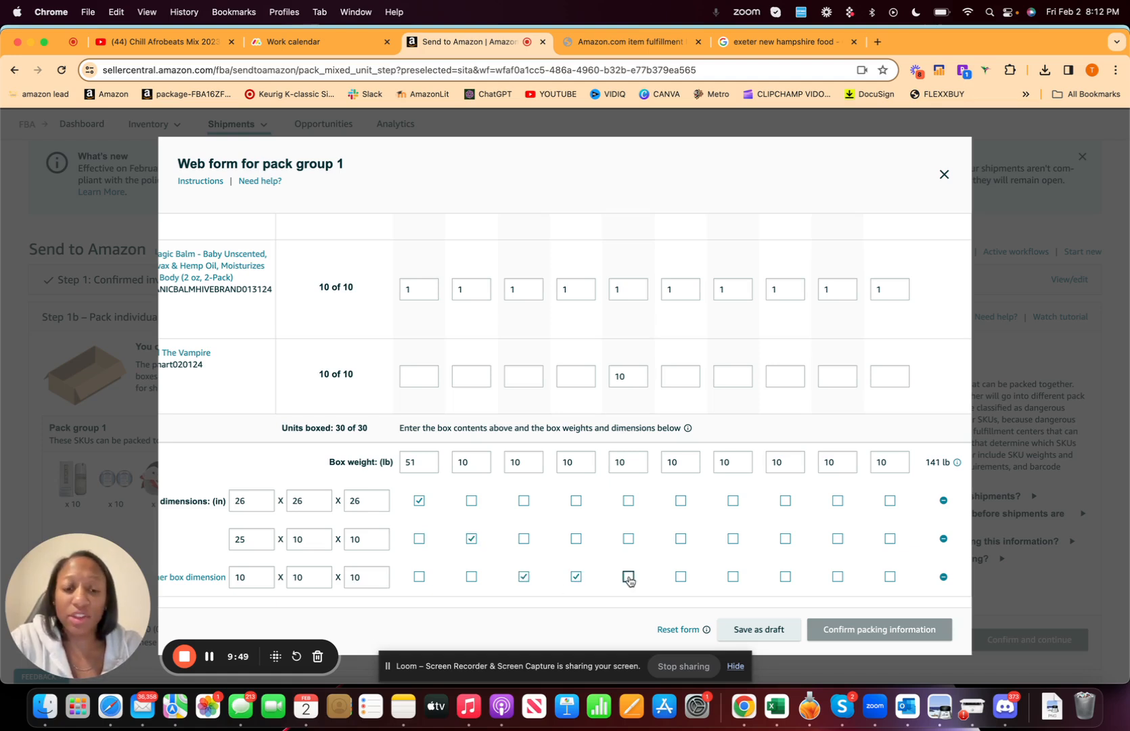
click(680, 577)
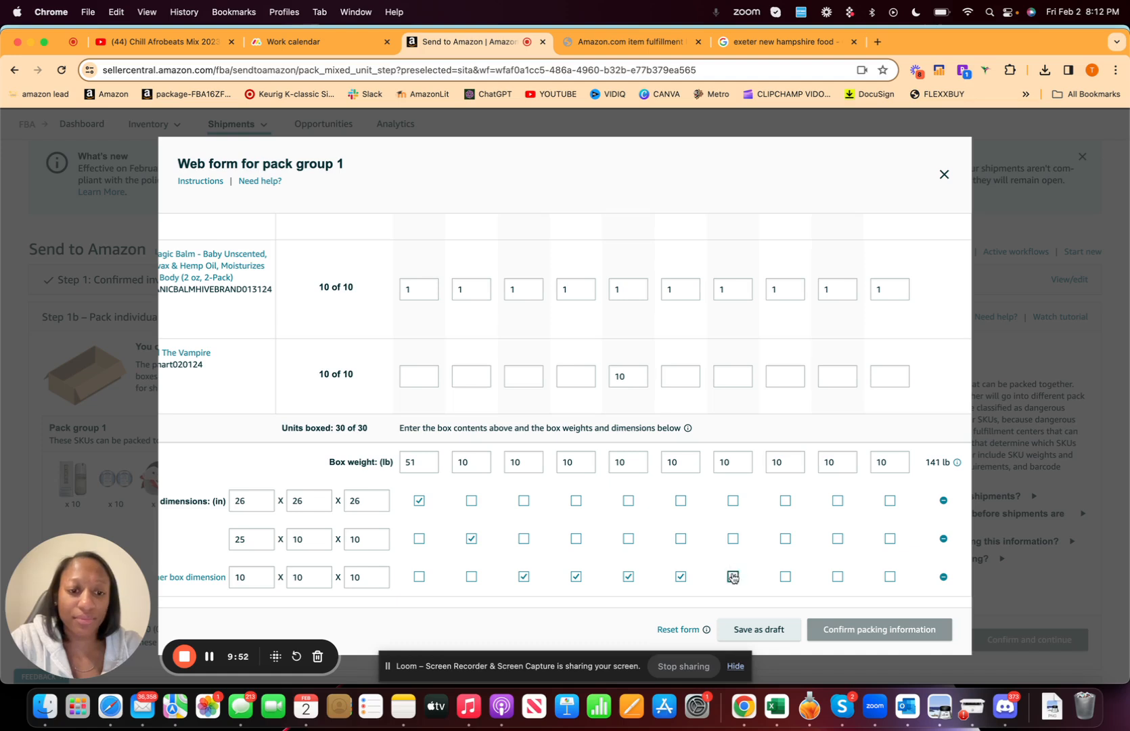
click(732, 577)
Step: Assign the 25 x 10 x 10 dimensions to boxes 8 through 10 and submit the packing information
click(785, 539)
click(838, 539)
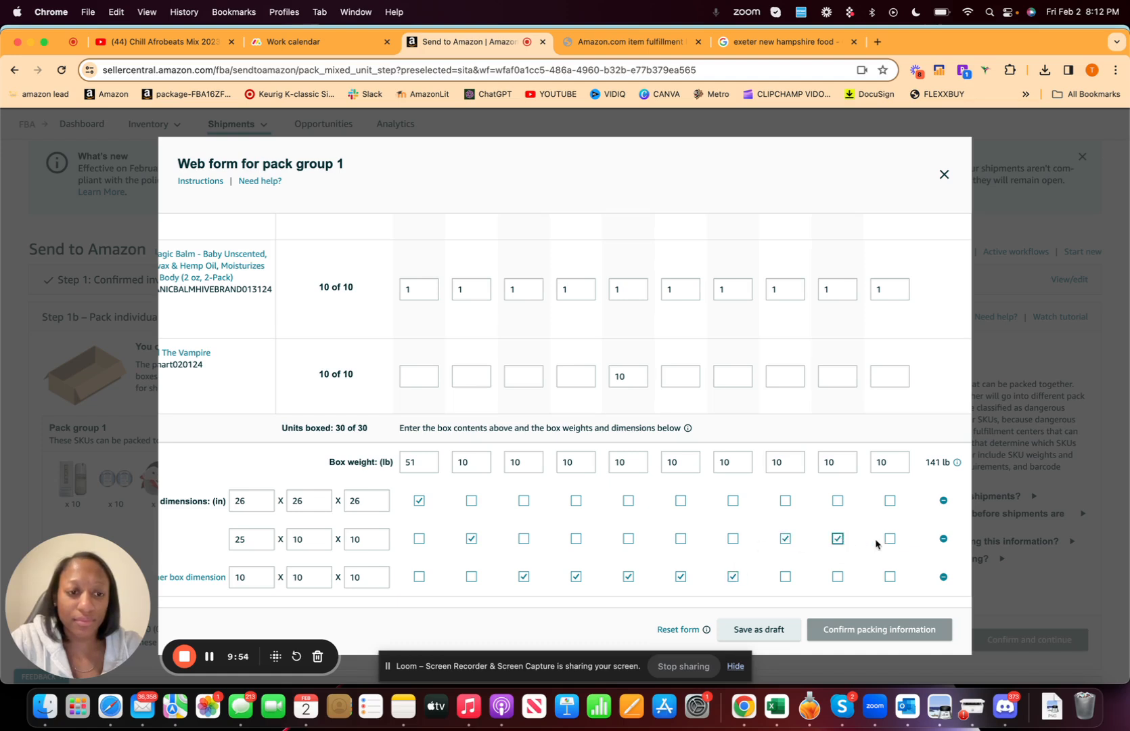
click(889, 540)
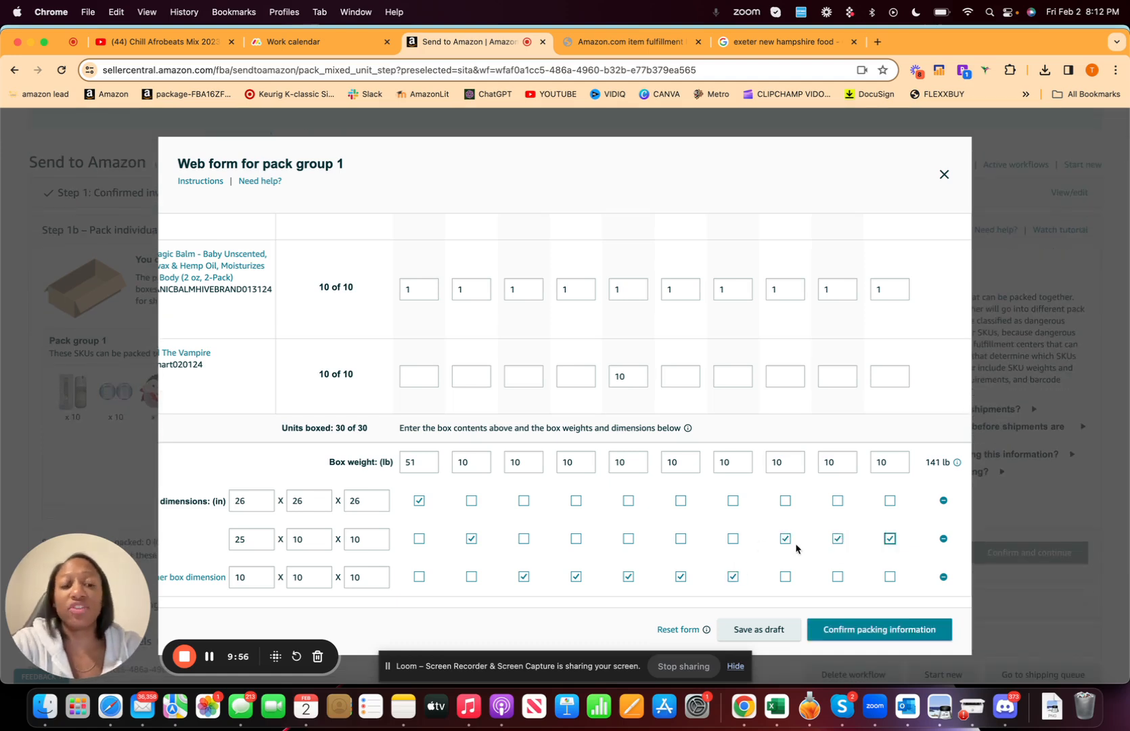
click(834, 635)
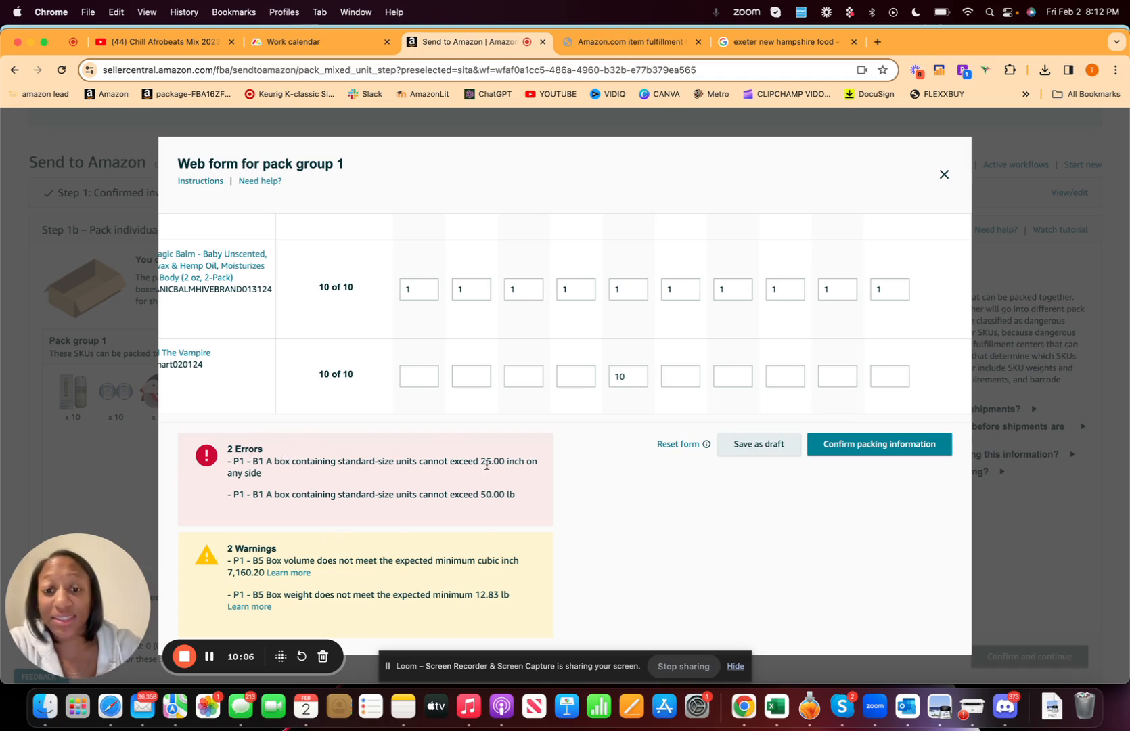
Step: Check the packing errors and set the weight of box 1 to 50 lb
scroll(479, 470, down, 1)
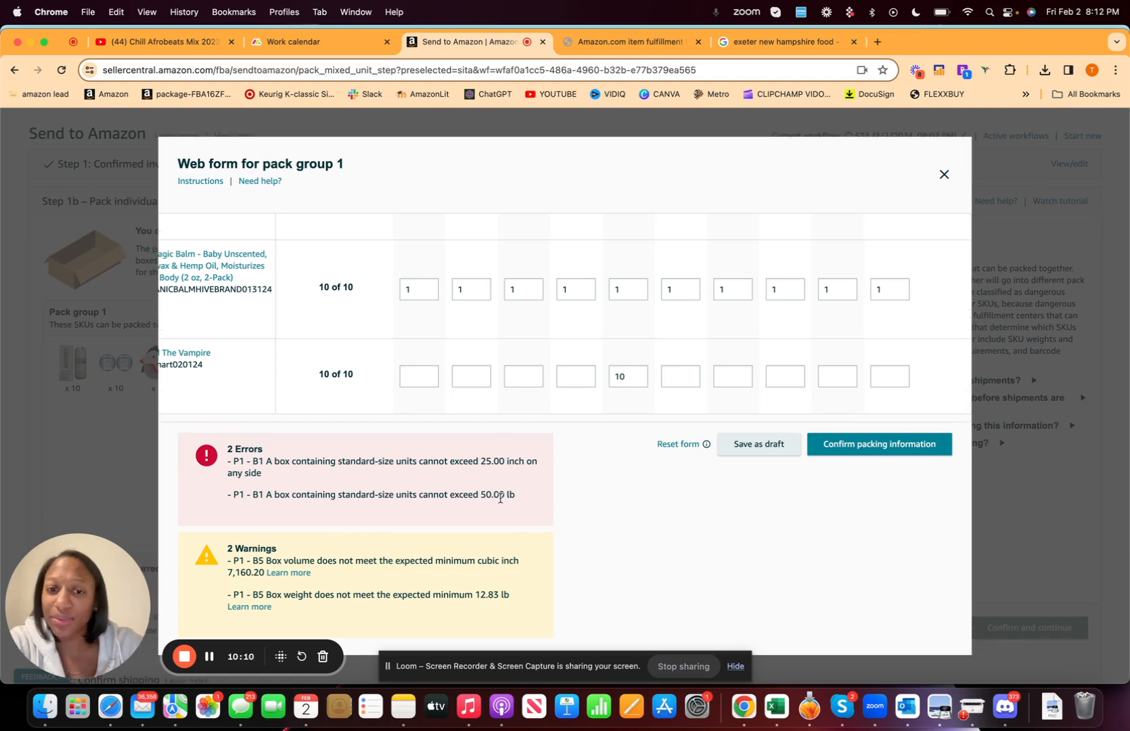
scroll(450, 398, up, 1)
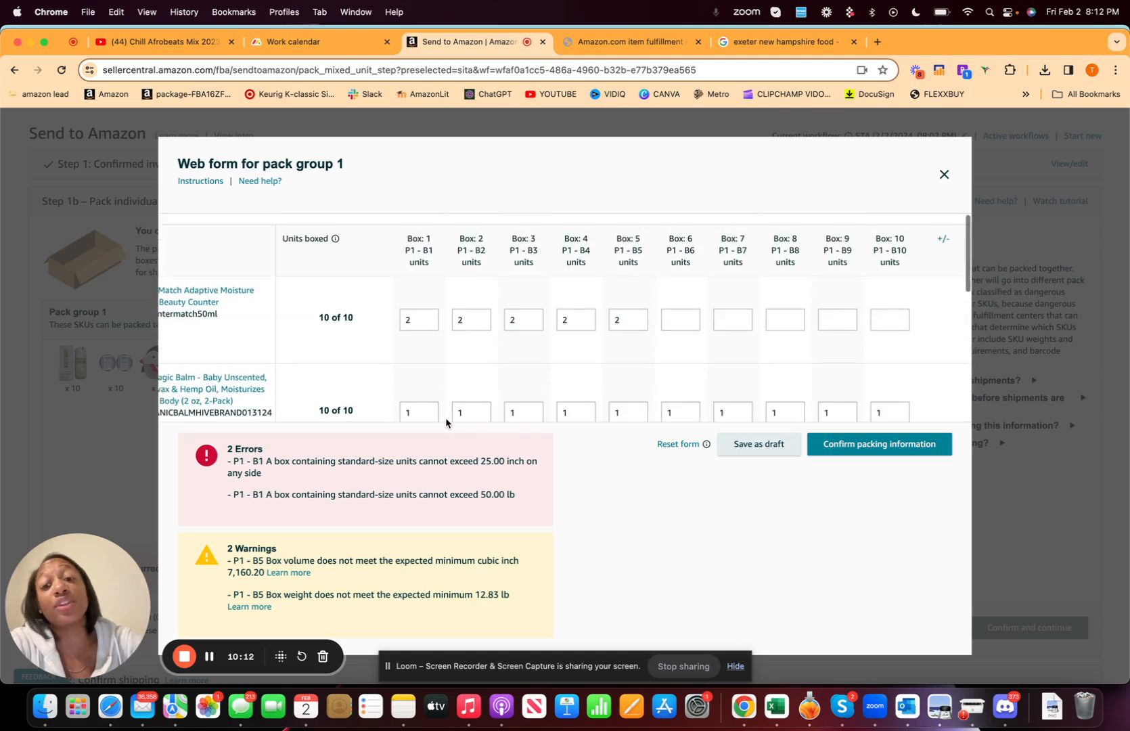
scroll(485, 351, down, 5)
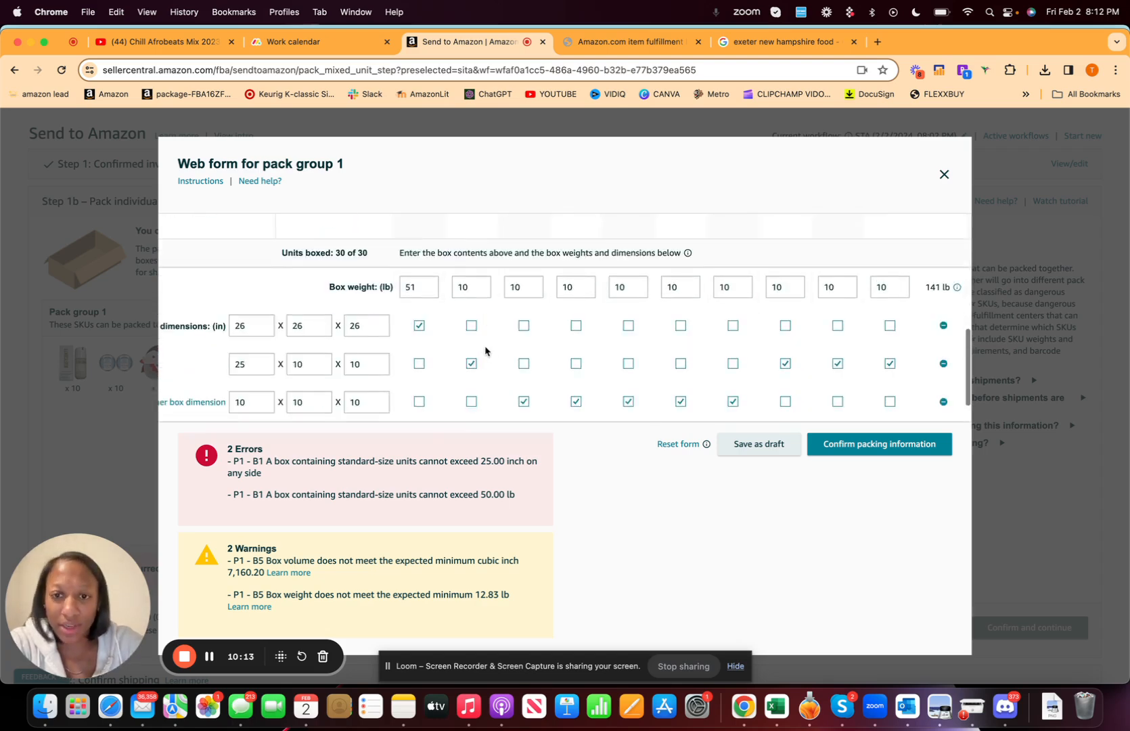
click(414, 287)
key(BackSpace)
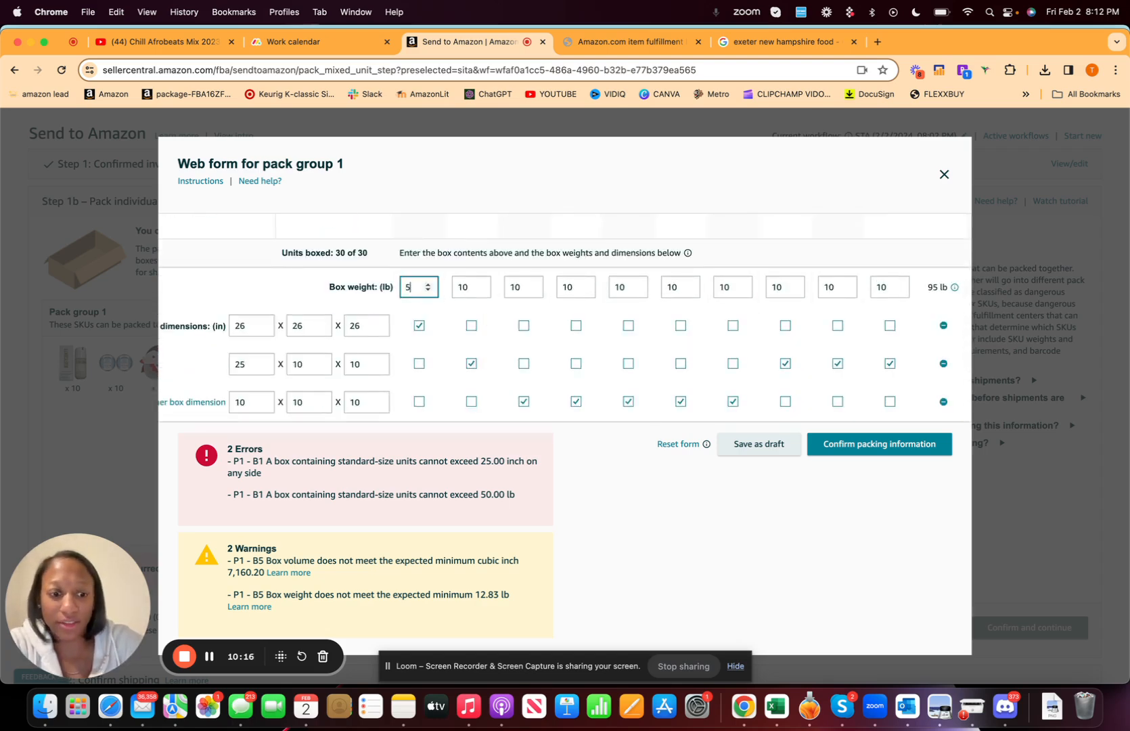
text(0)
Step: Set the first box dimension set, used for box 1, to 20 x 20 x 20 inches
click(246, 332)
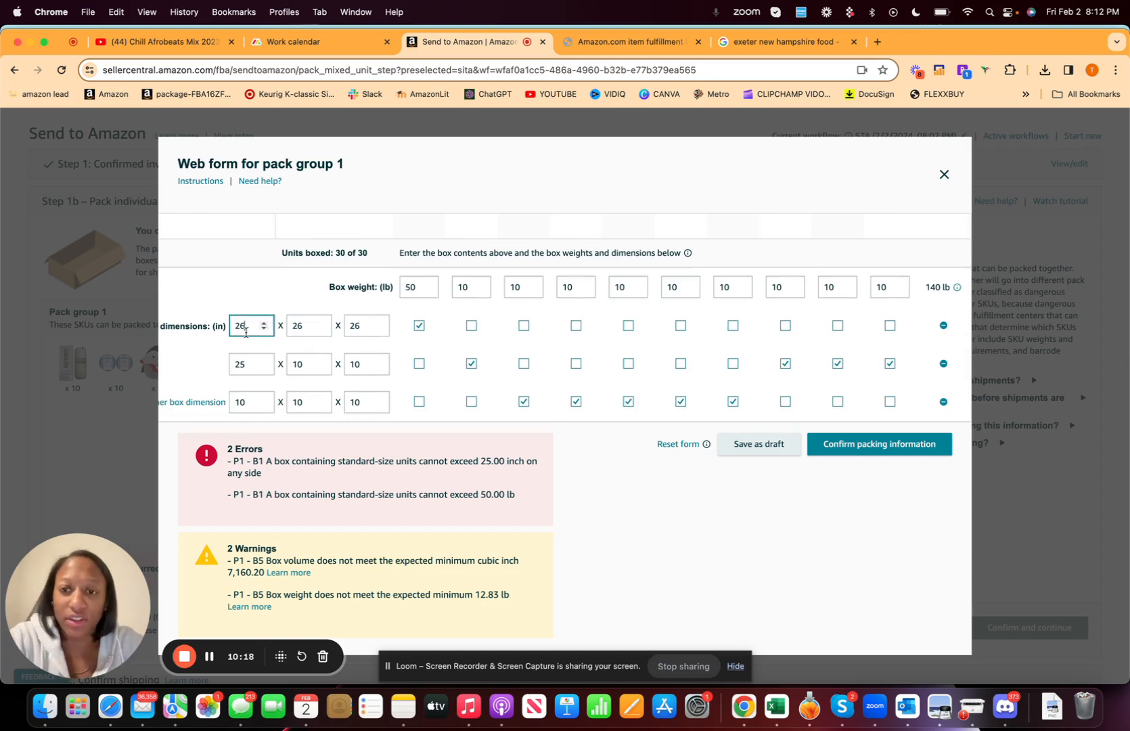
key(BackSpace)
text(0)
key(Tab)
text(0)
key(Tab)
text(0)
key(Tab)
text(0)
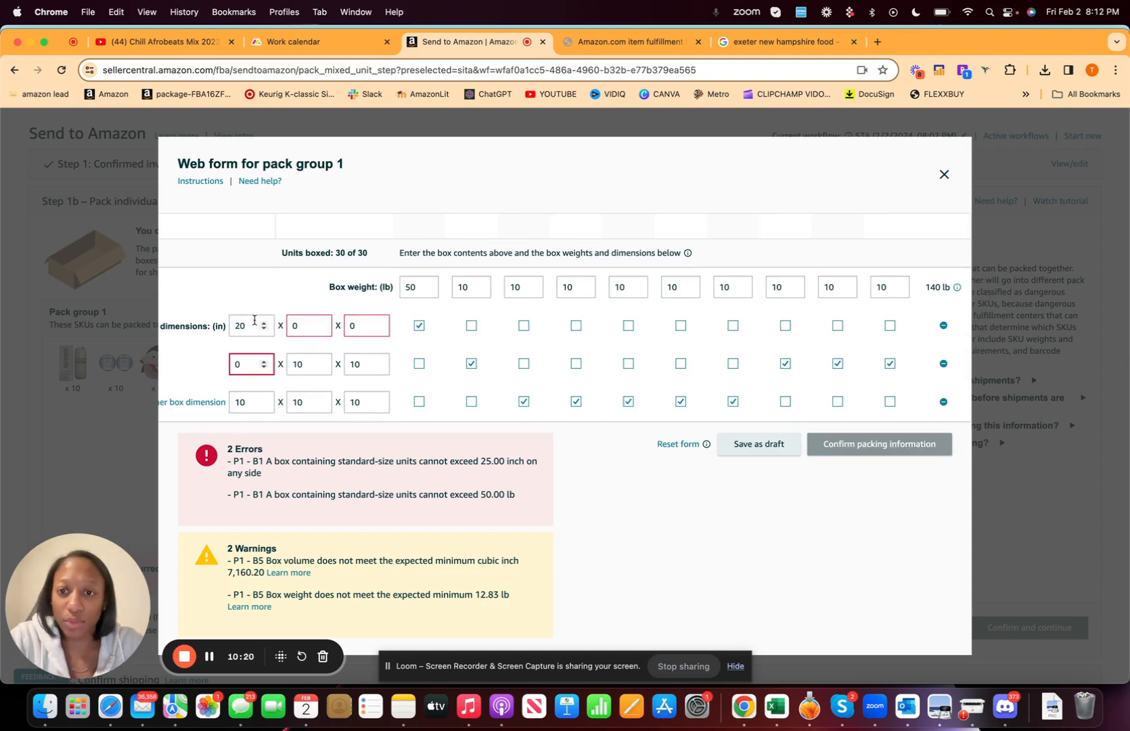
click(289, 328)
key(BackSpace)
text(20)
key(Tab)
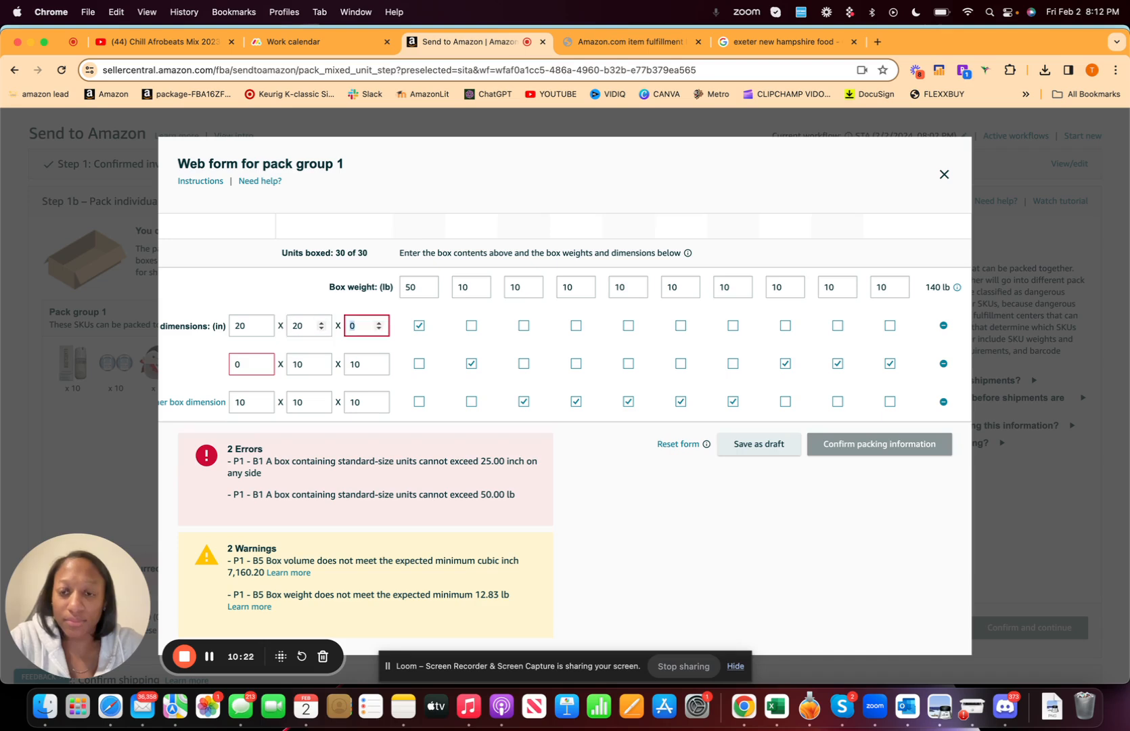
text(20)
Step: Set the first side of the second box dimension set to 20 inches, then dismiss the warnings and confirm the packing information
click(236, 365)
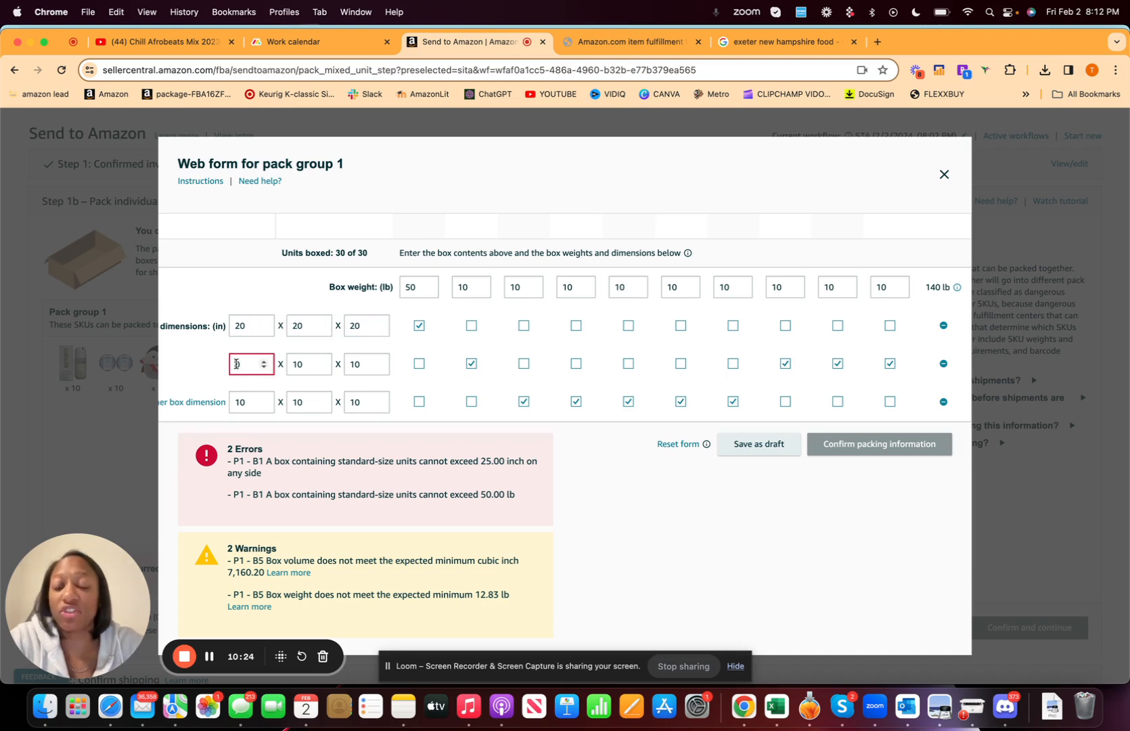
key(BackSpace)
text(20)
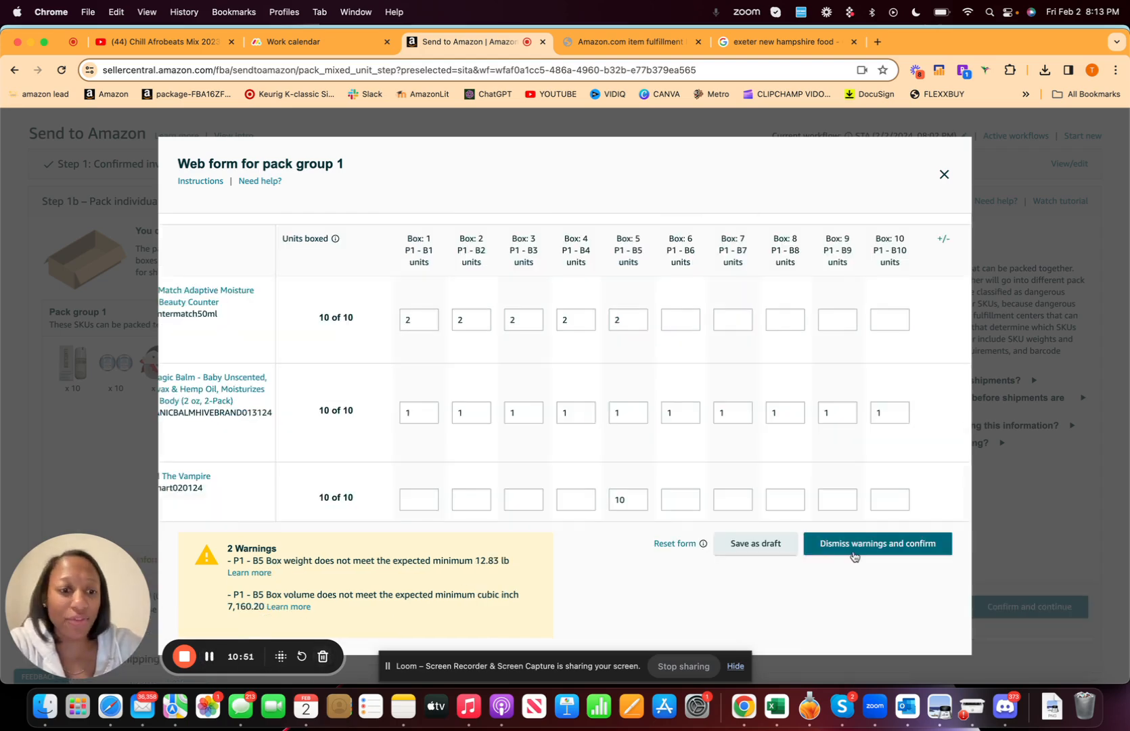
scroll(482, 557, down, 3)
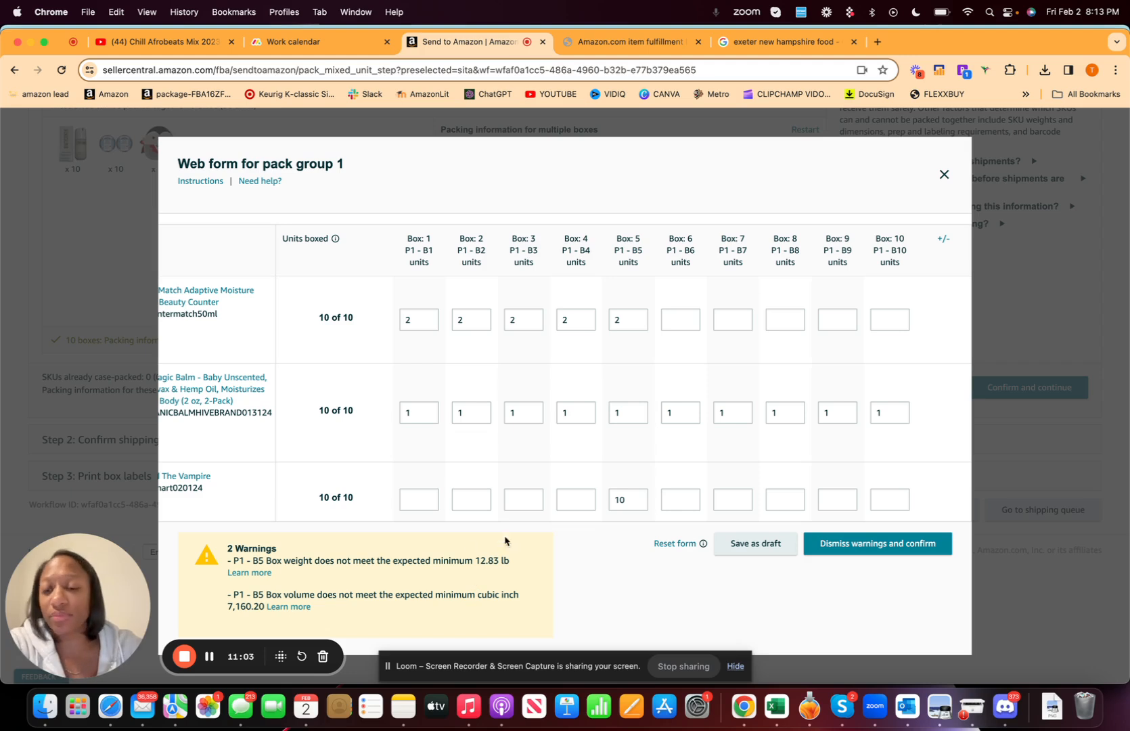
click(814, 544)
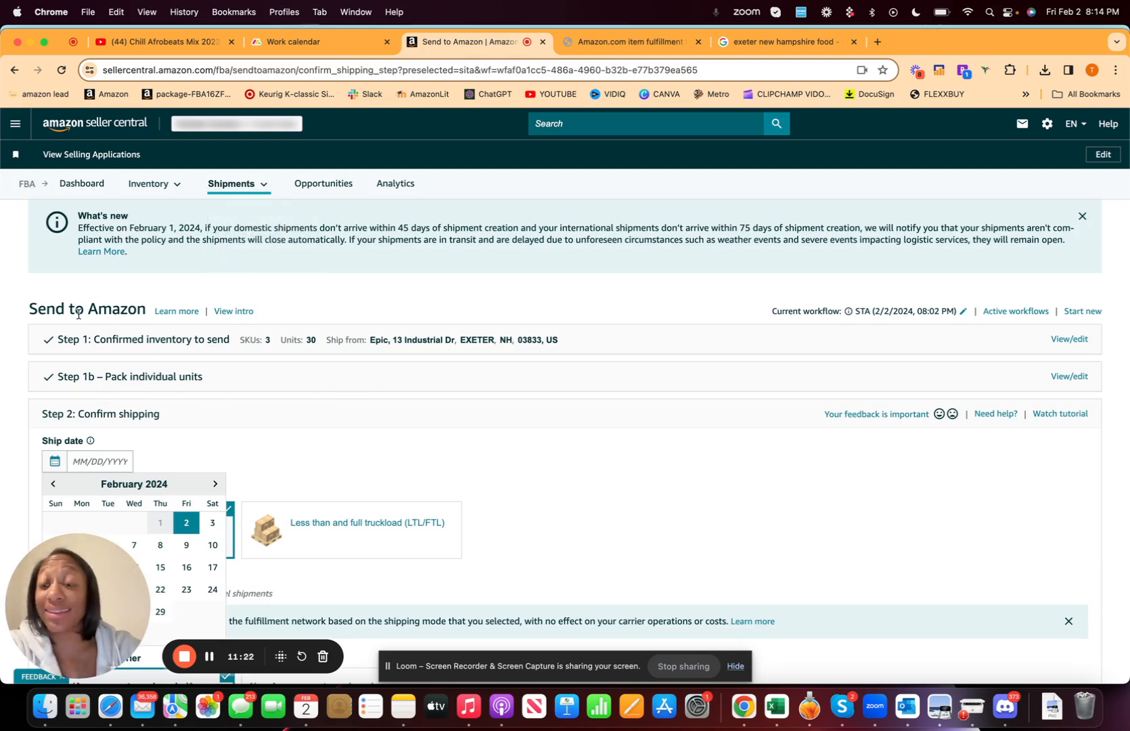
Step: Set the ship date to 2/2/2024 and review the shipping mode, carrier, and estimated charges
scroll(79, 314, down, 3)
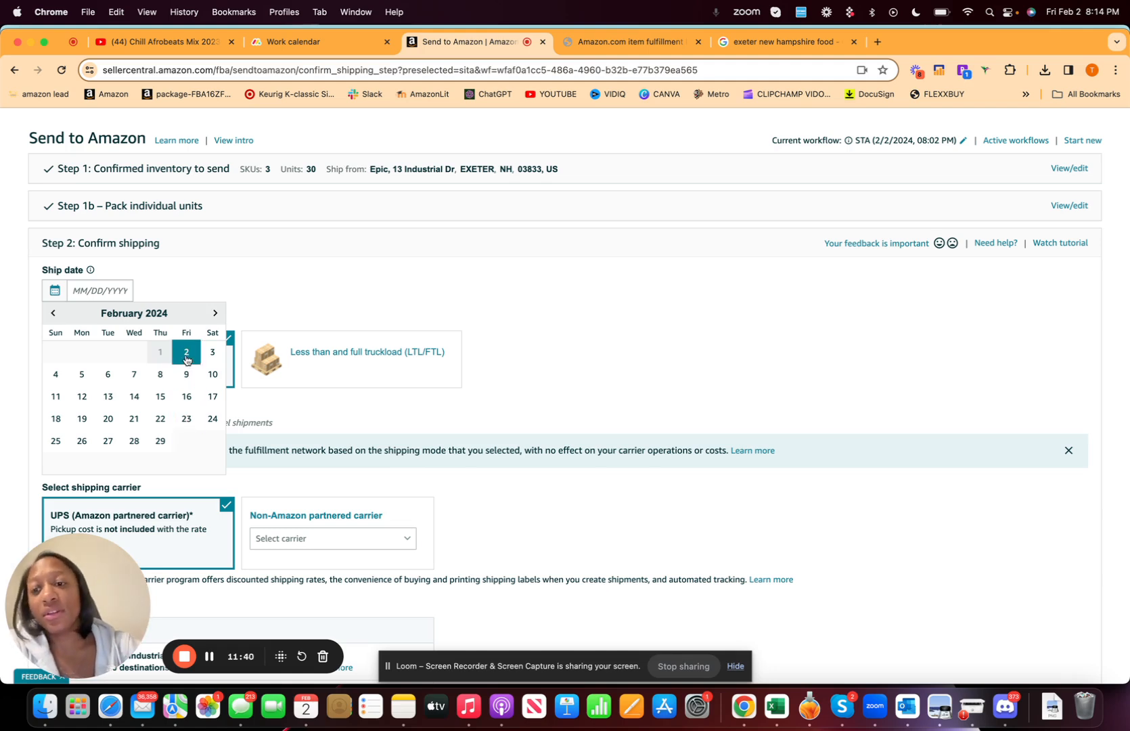
click(187, 353)
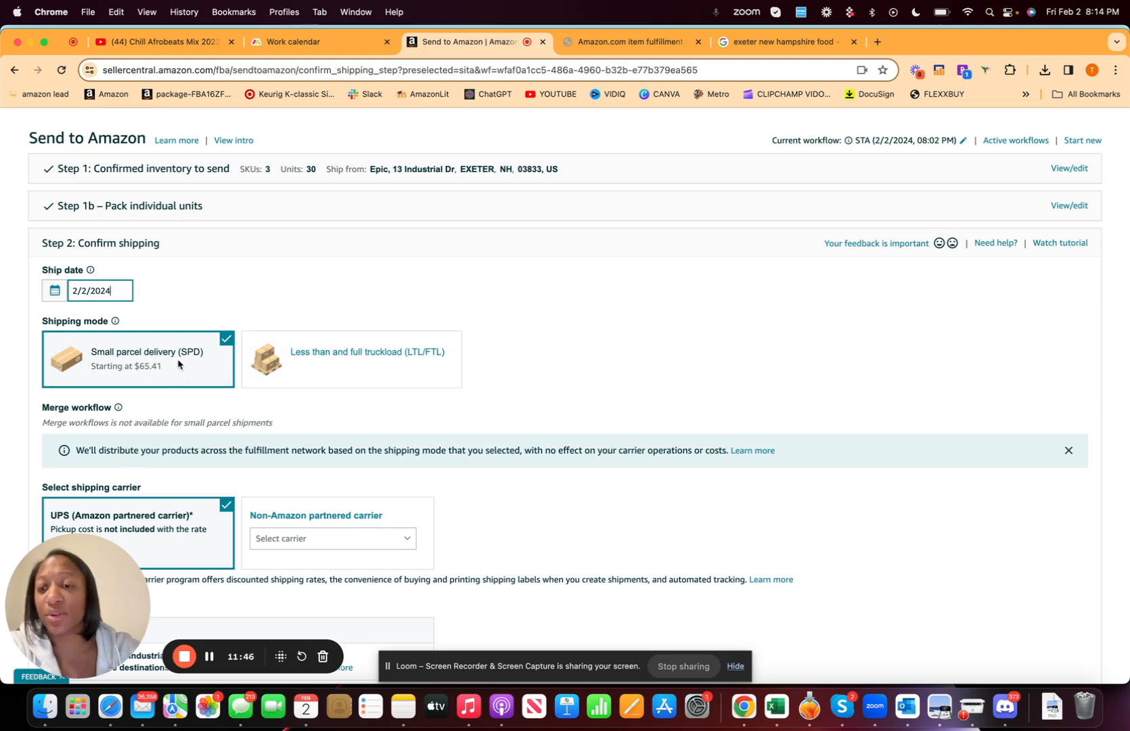
scroll(178, 364, down, 3)
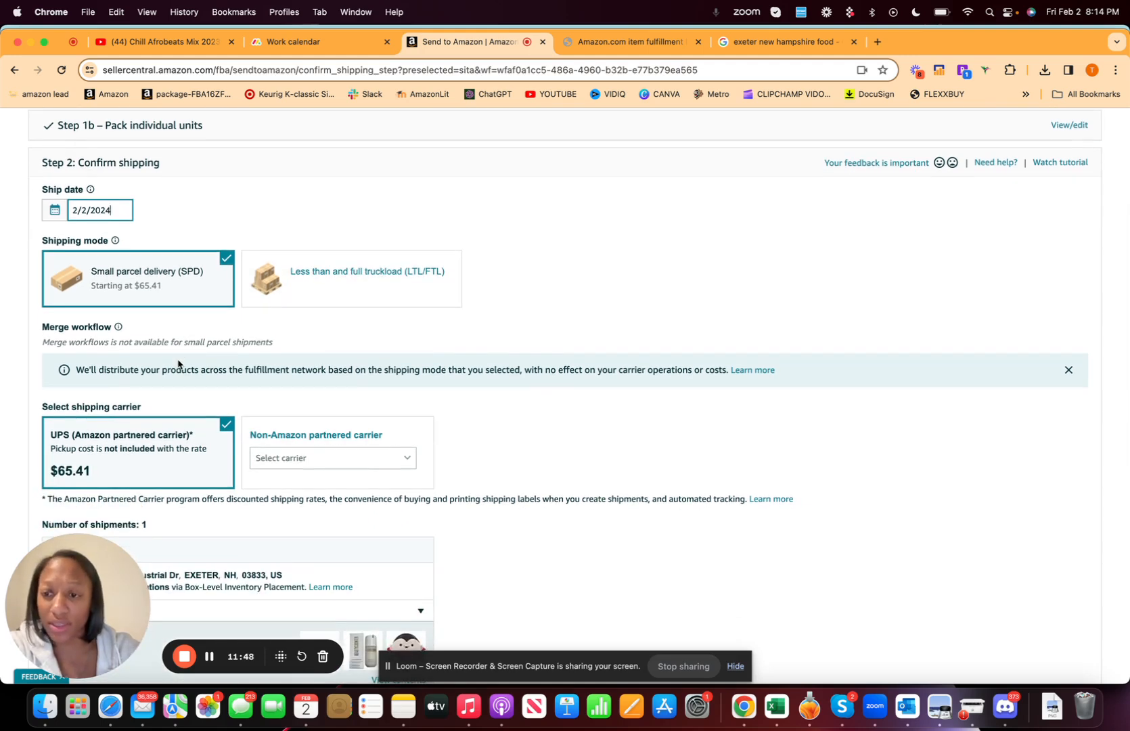
scroll(143, 443, down, 2)
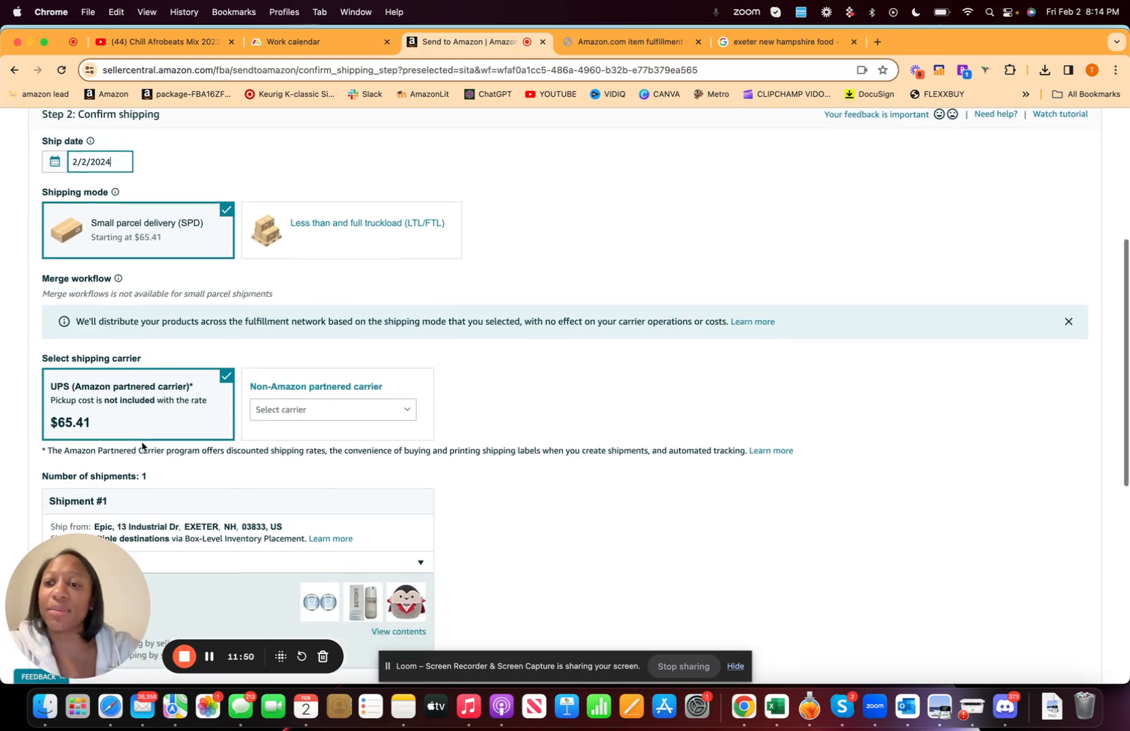
scroll(142, 445, down, 2)
scroll(142, 445, down, 3)
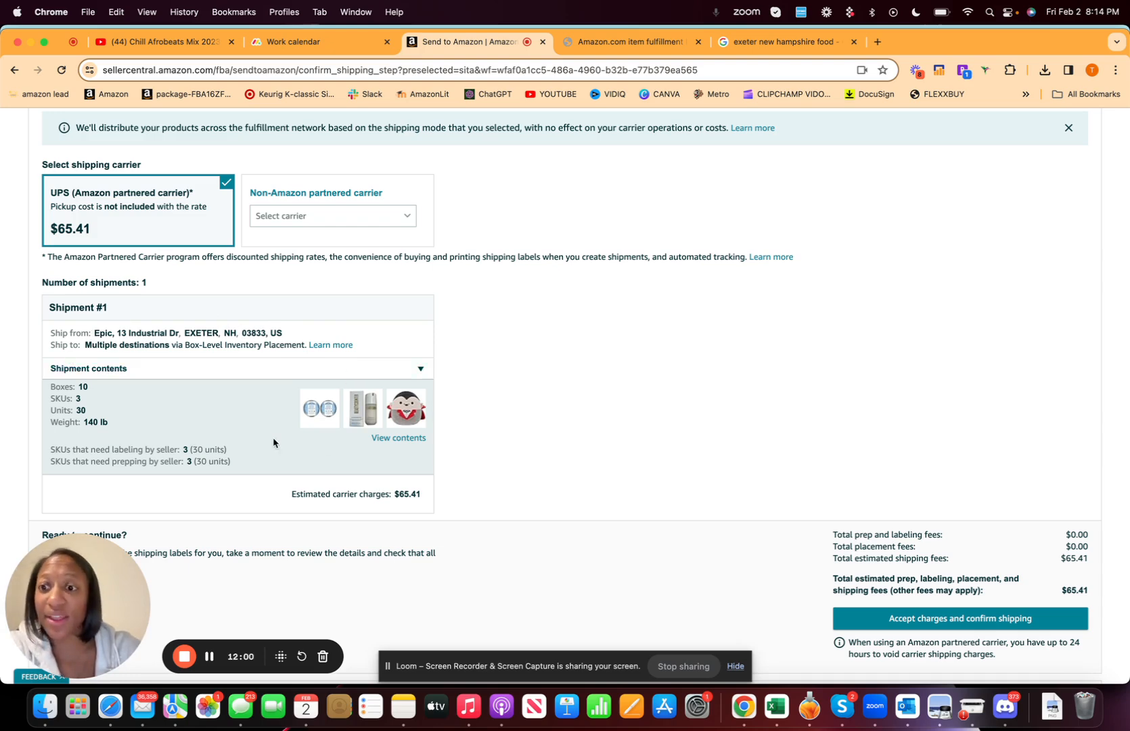
scroll(273, 444, down, 3)
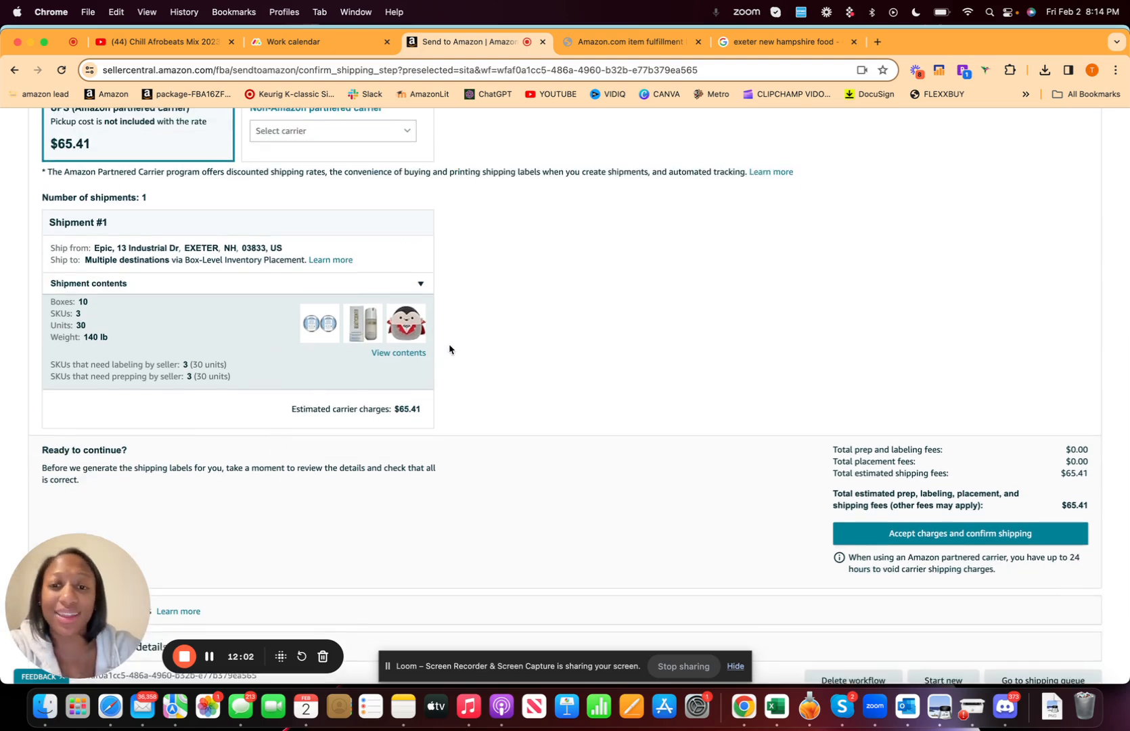
Step: Review the contents of Shipment #1 box by box, then return to the shipping options
click(404, 353)
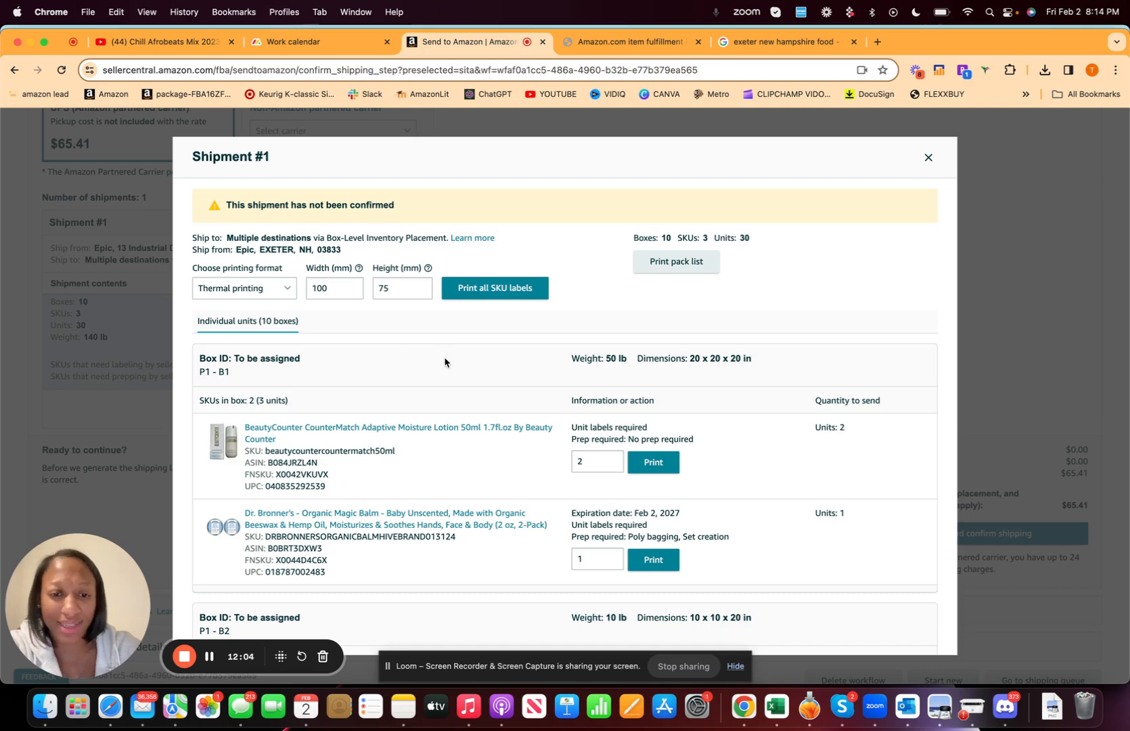
scroll(445, 362, down, 3)
scroll(445, 362, down, 15)
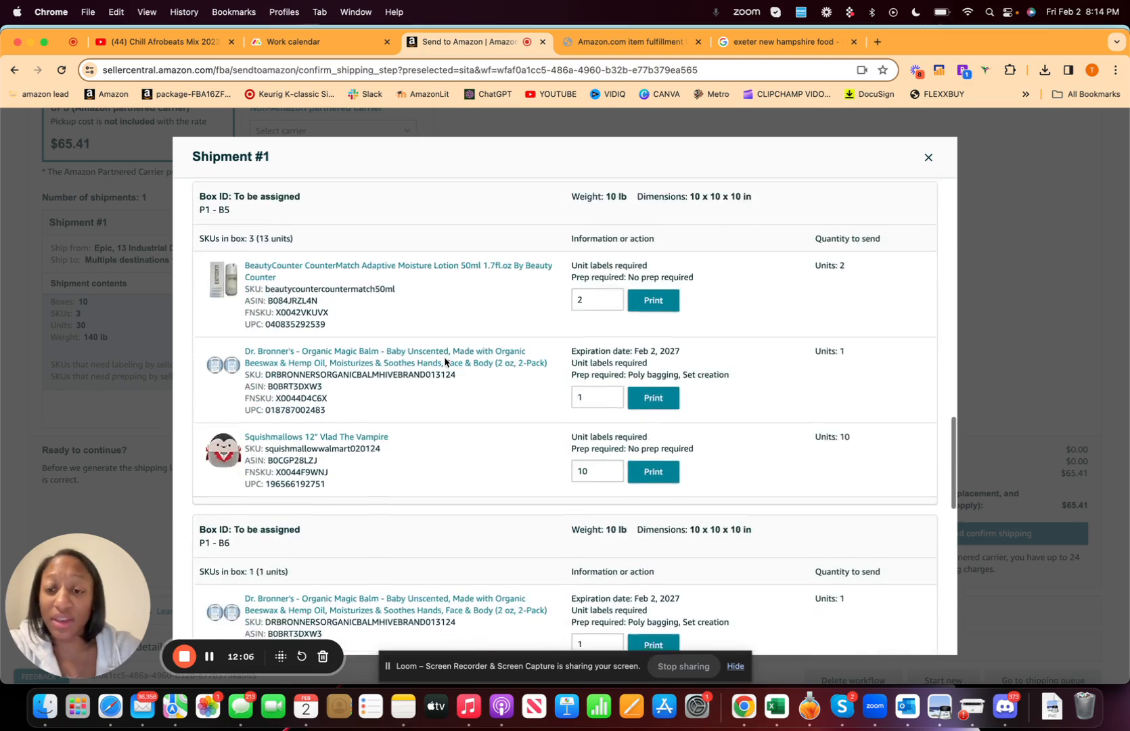
scroll(445, 362, down, 10)
scroll(445, 362, up, 20)
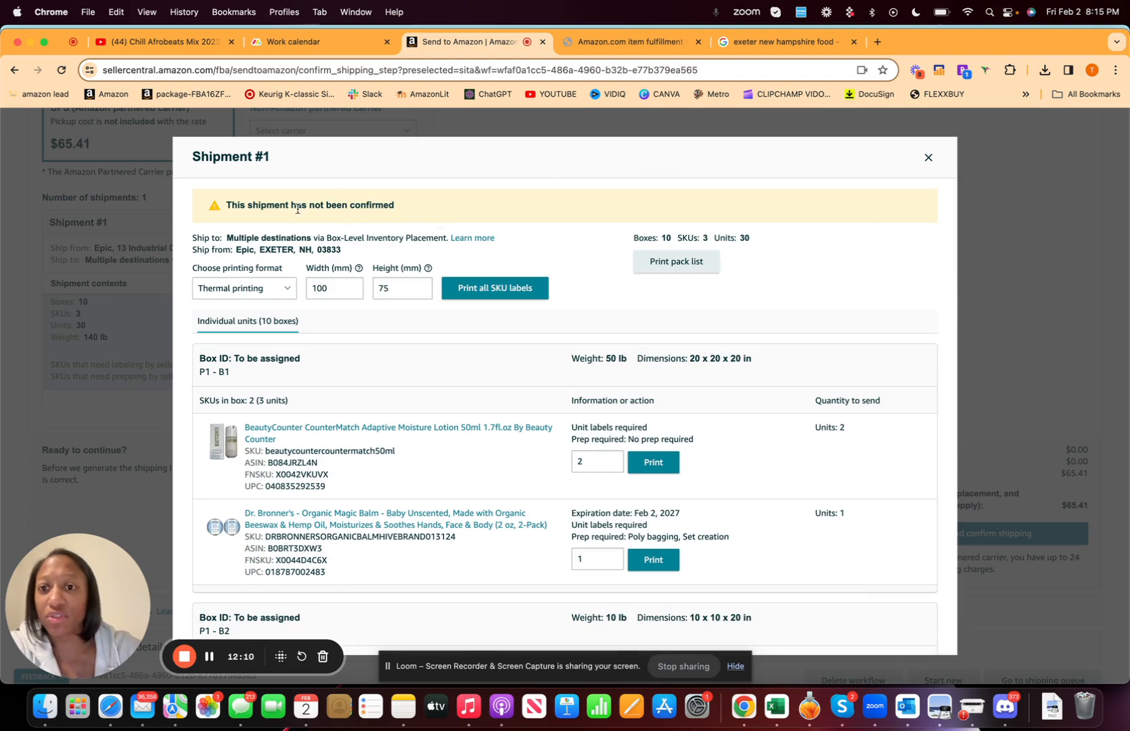
click(927, 159)
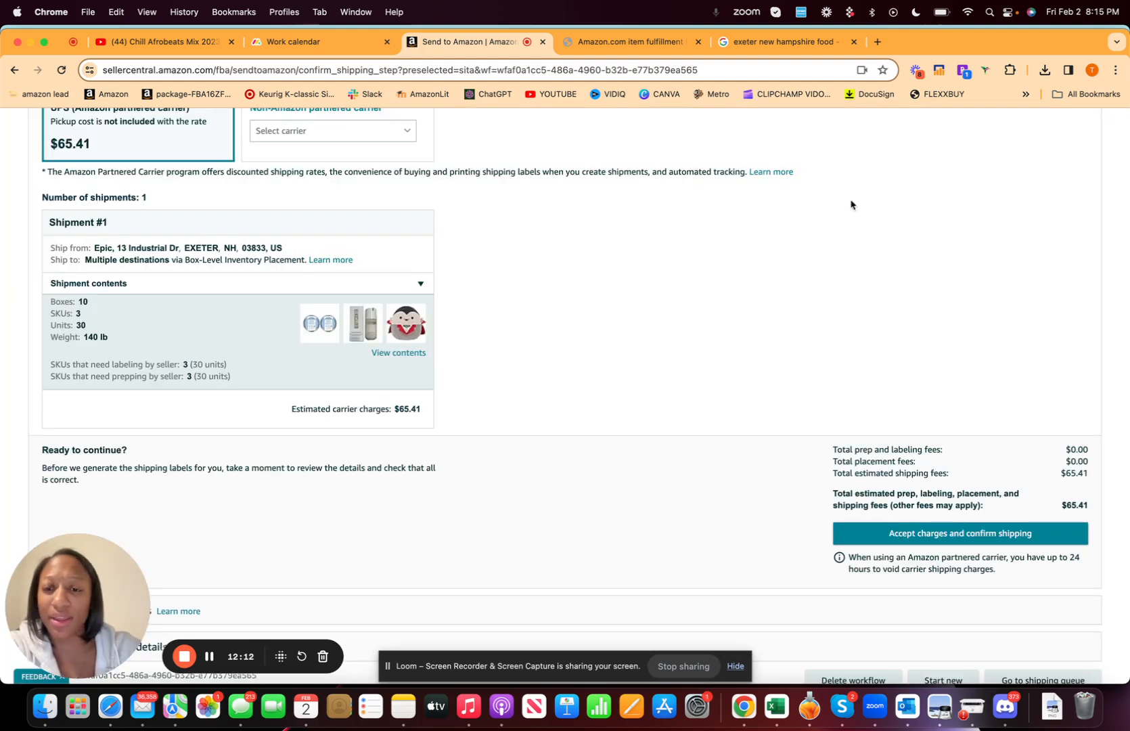
scroll(461, 383, up, 5)
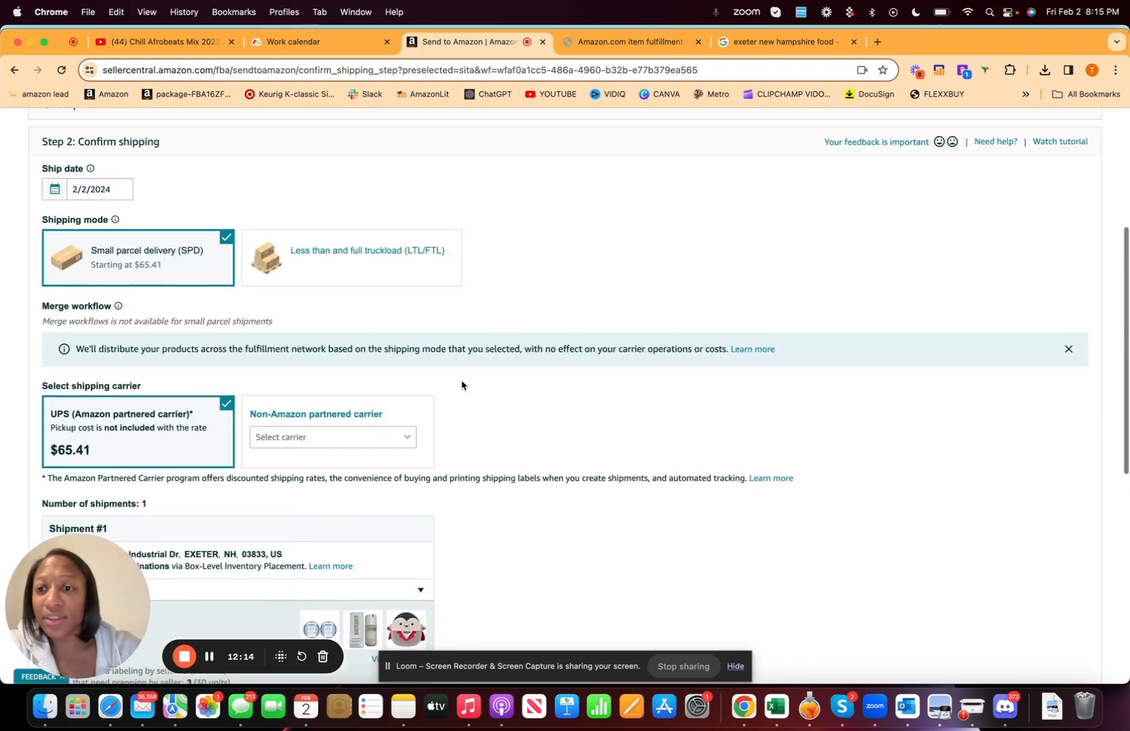
Step: Review the UPS carrier option and the fees for Shipment #1, then accept the charges and confirm shipping
scroll(461, 384, up, 4)
scroll(461, 383, down, 7)
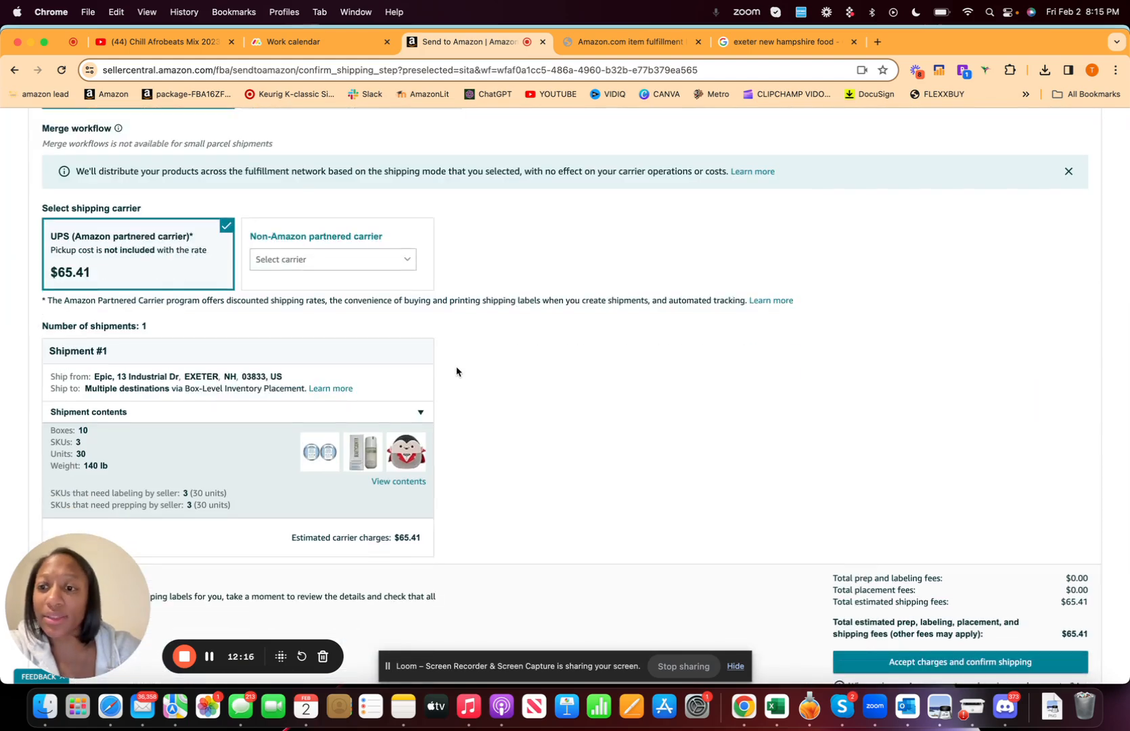
scroll(455, 365, down, 5)
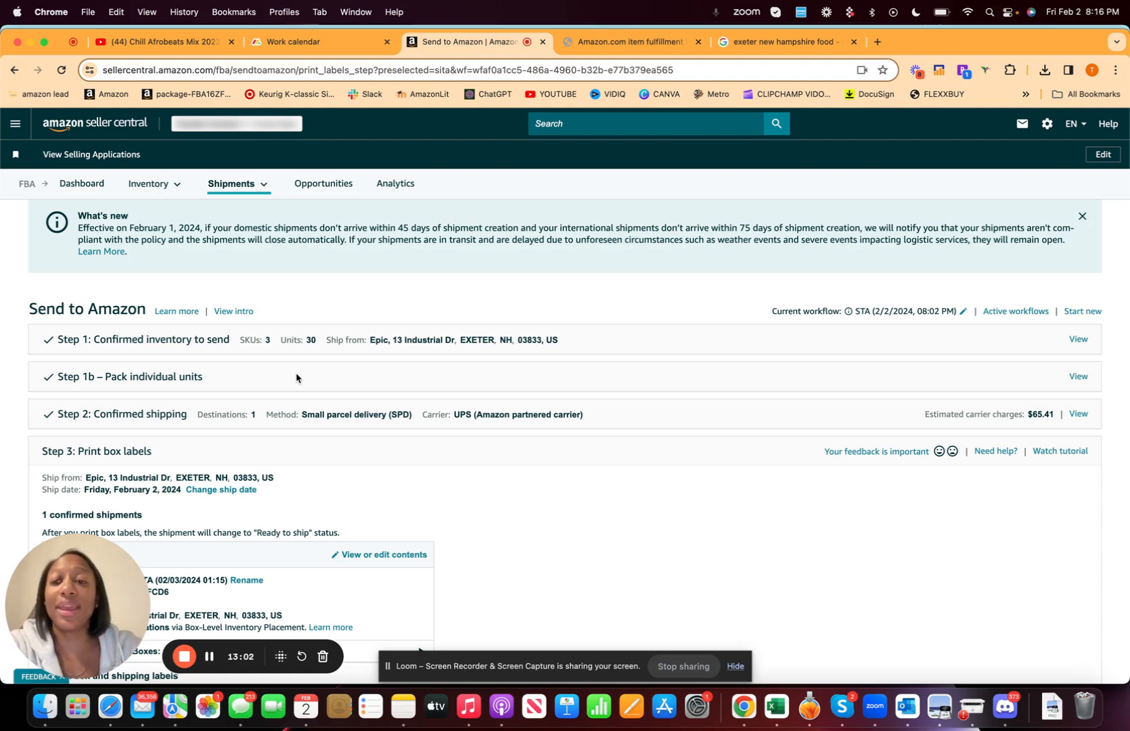
Step: Print the box and shipping labels for Shipment #1 in the thermal printing 4 x 6 inches format
scroll(296, 377, down, 5)
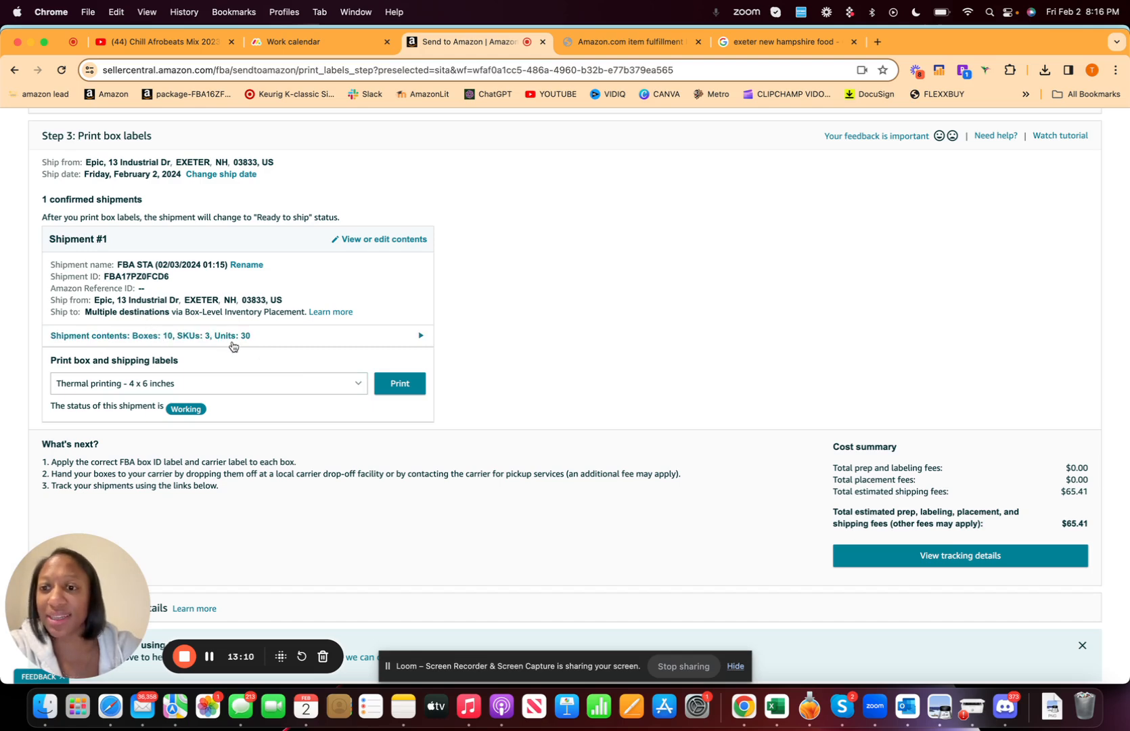
scroll(596, 469, down, 2)
scroll(596, 469, down, 1)
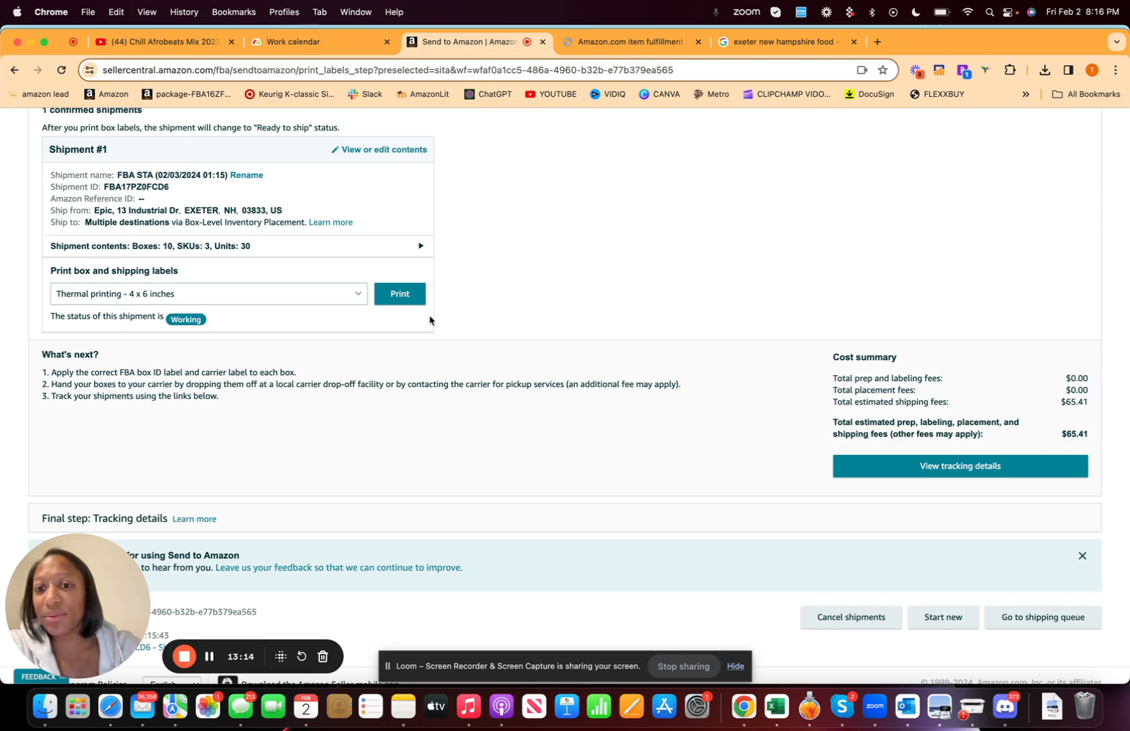
click(400, 299)
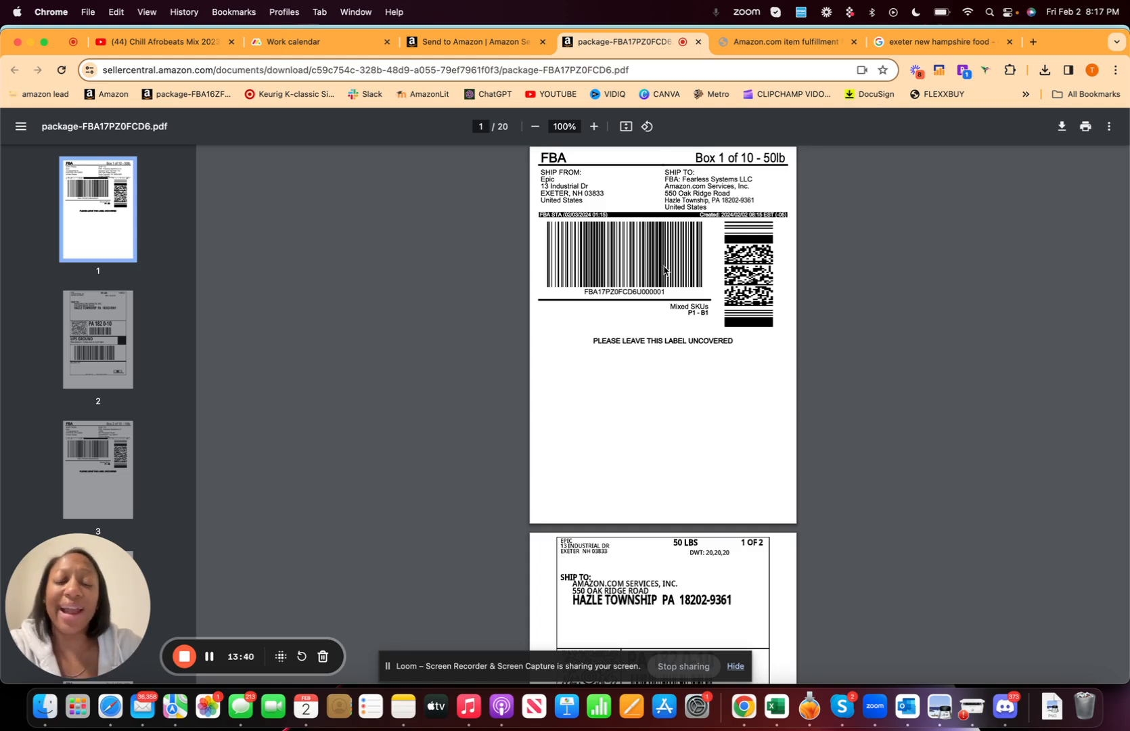
Step: Examine the FBA box labels and UPS Ground labels for all 10 boxes in the label PDF
scroll(664, 270, down, 2)
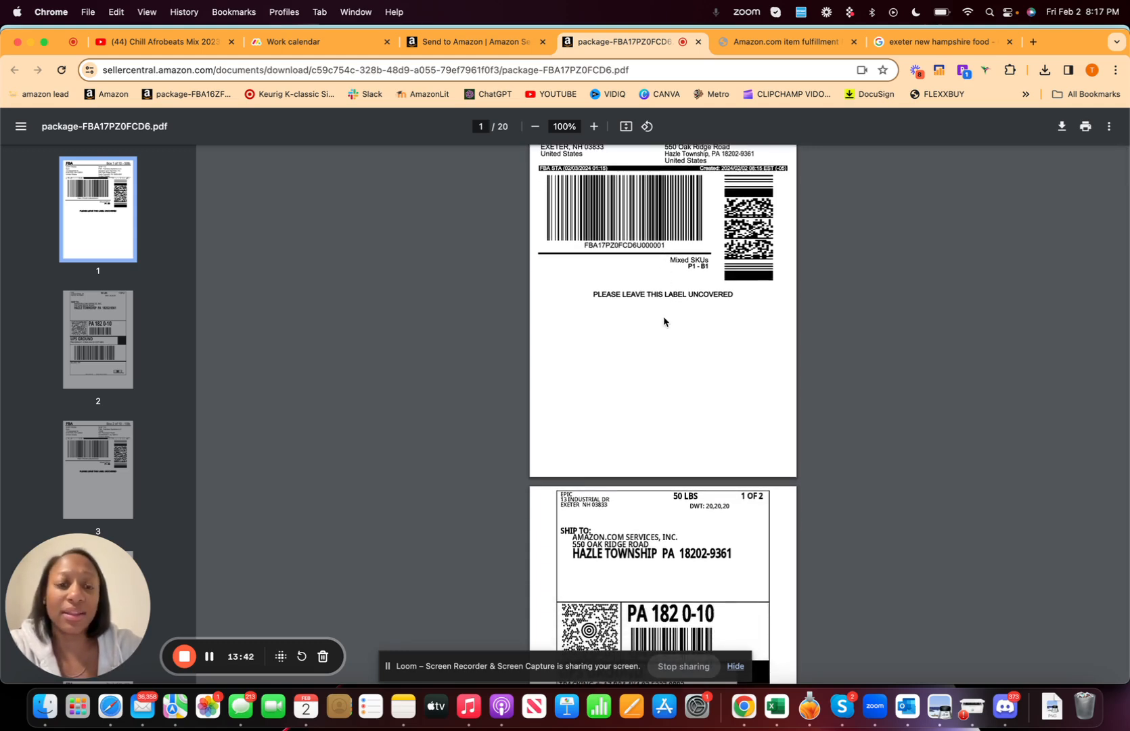
scroll(664, 322, up, 2)
scroll(664, 323, down, 3)
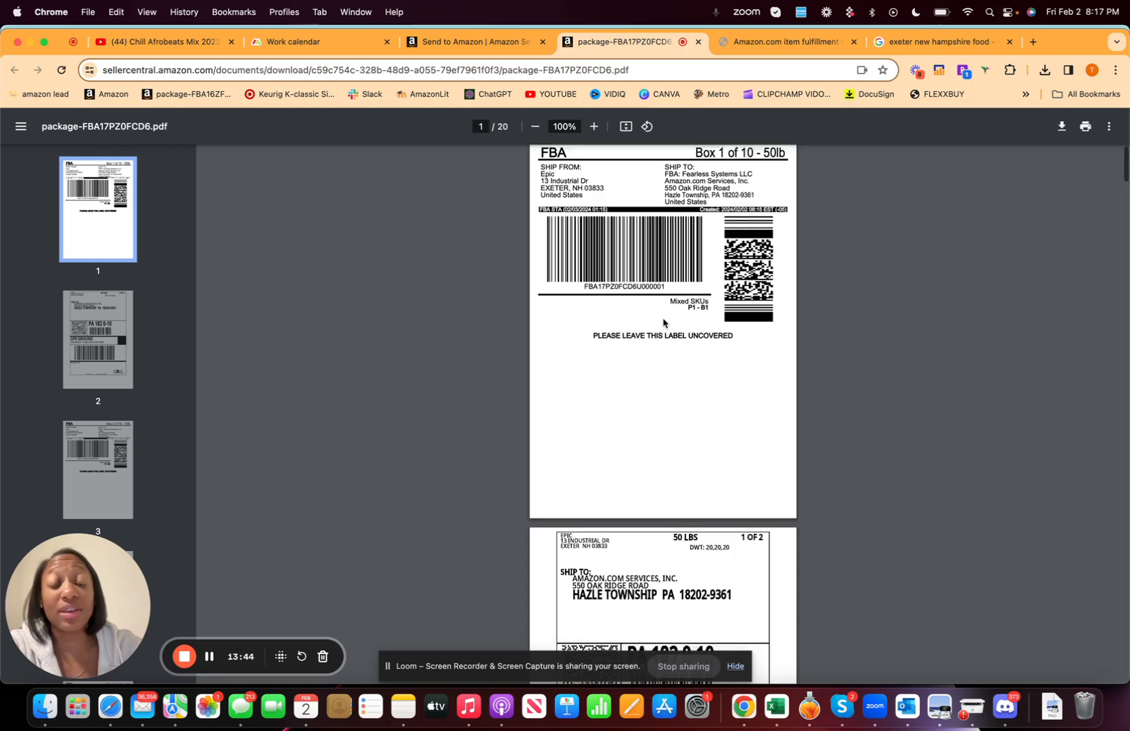
scroll(663, 323, down, 10)
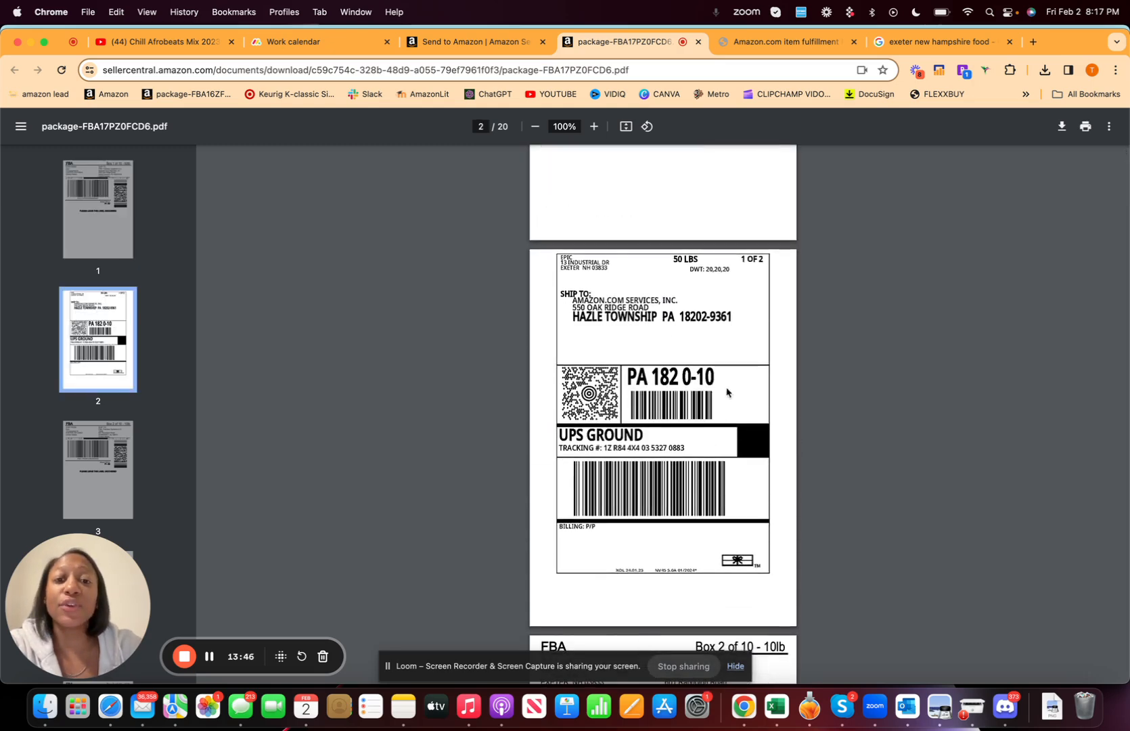
scroll(643, 523, up, 13)
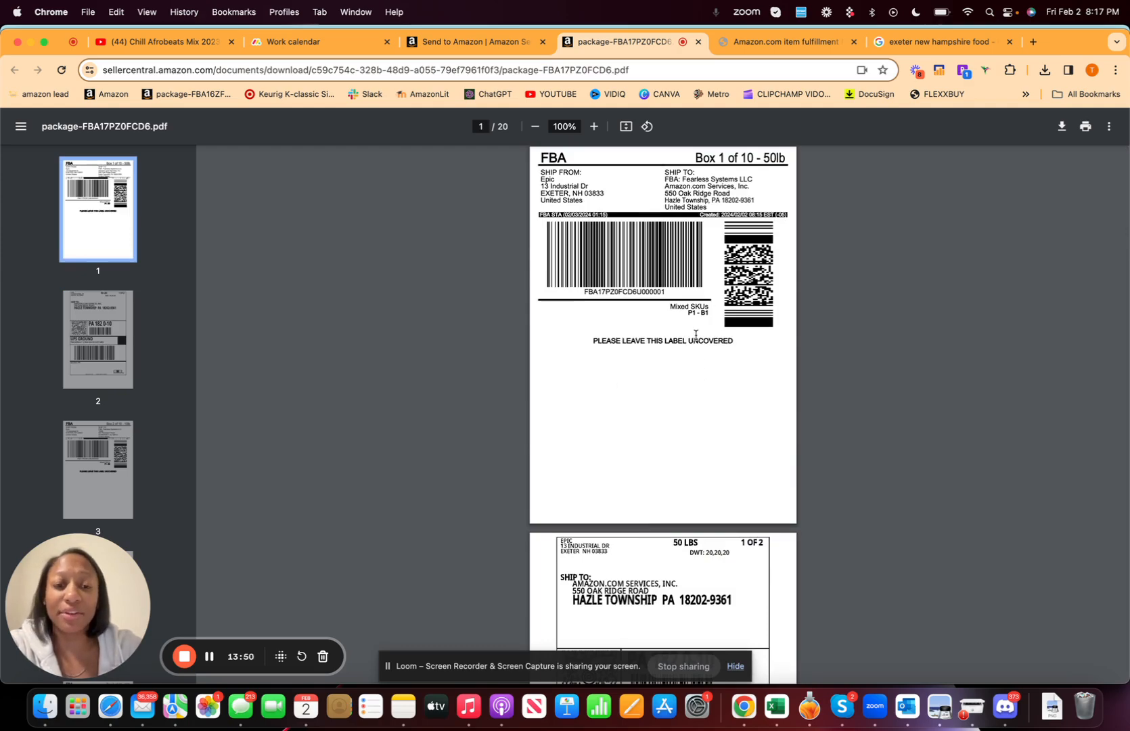
scroll(695, 334, down, 20)
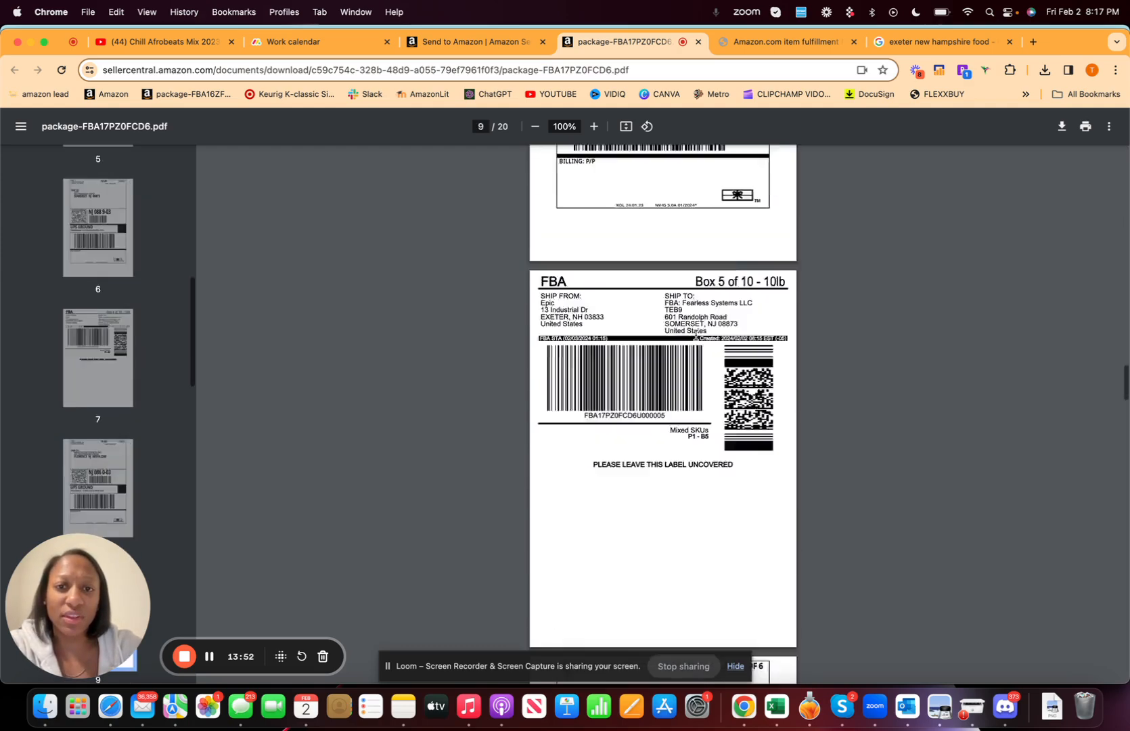
scroll(696, 334, down, 20)
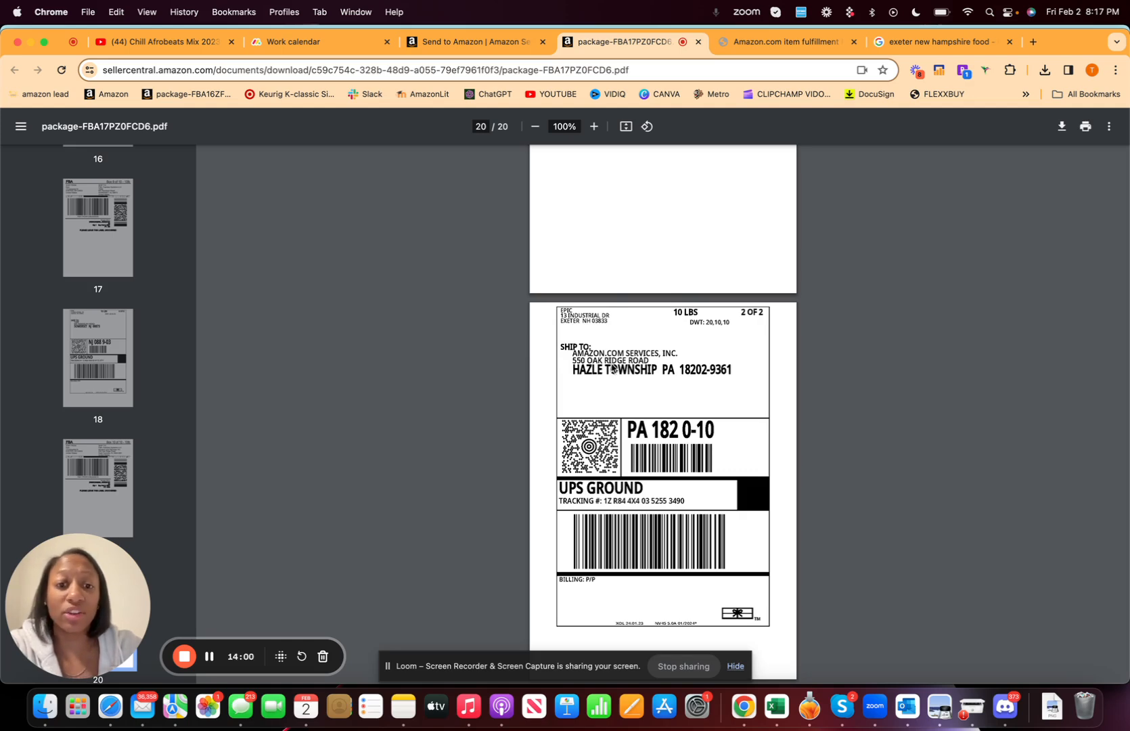
scroll(612, 369, up, 10)
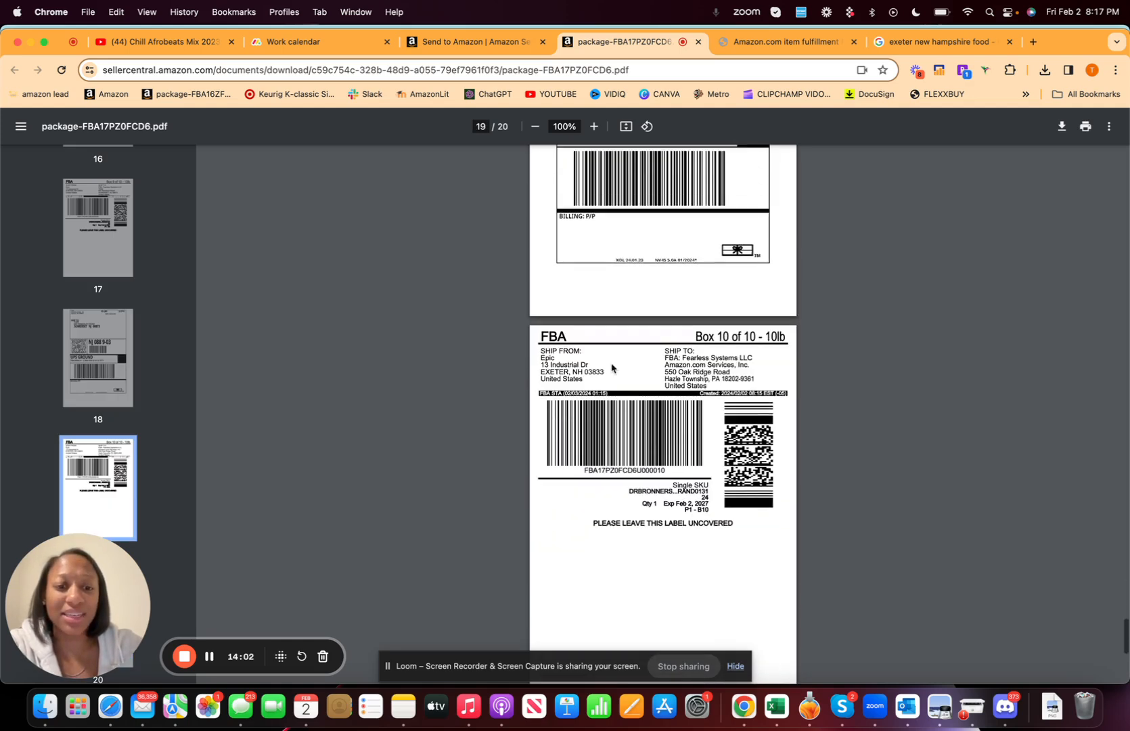
scroll(612, 369, up, 20)
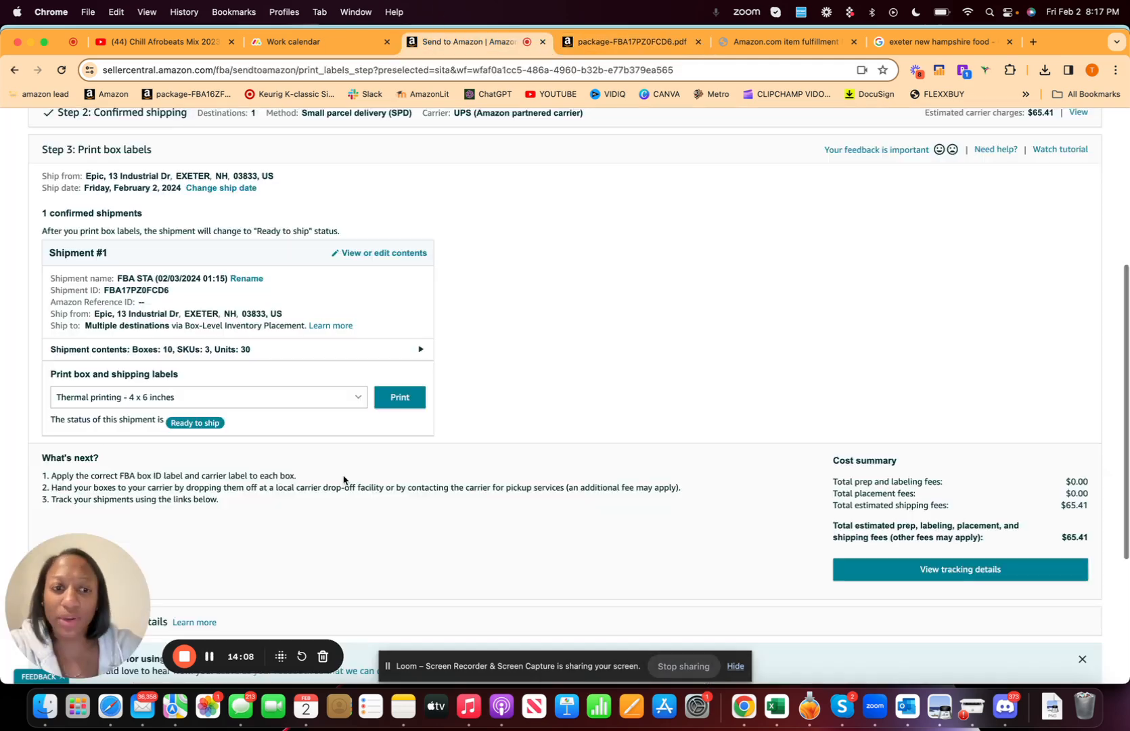
Step: Return to the Send to Amazon workflow and view the tracking details of each box in Shipment #1
scroll(345, 479, up, 5)
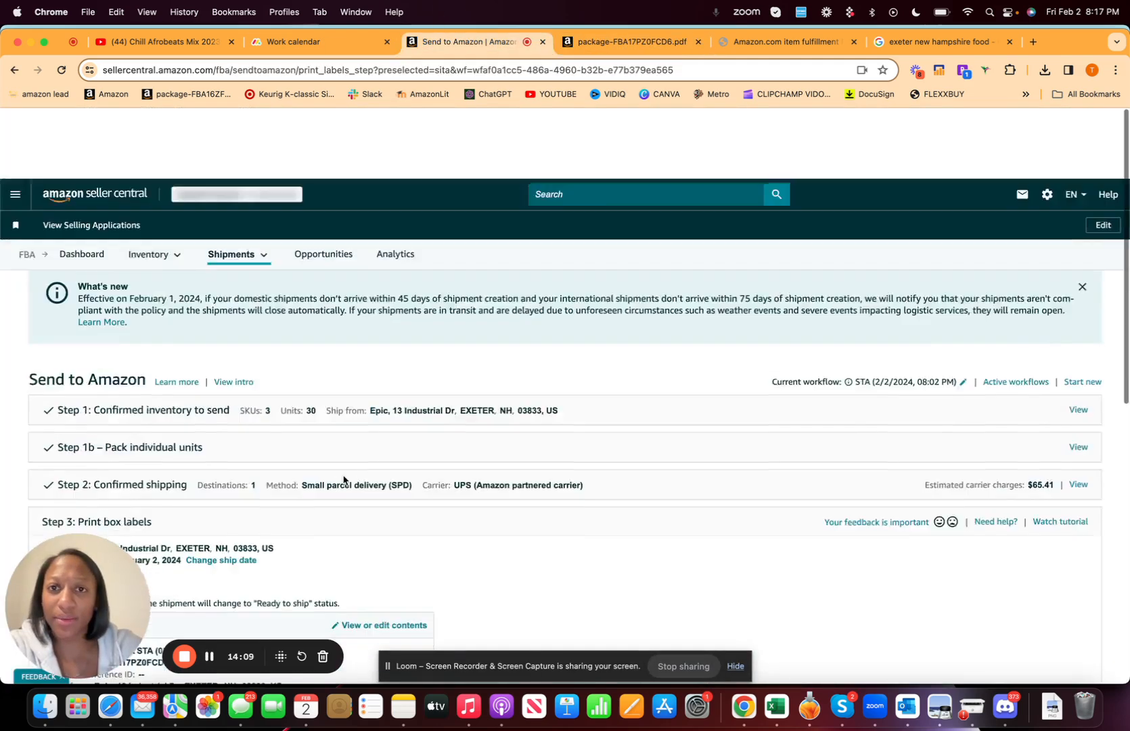
scroll(343, 480, down, 10)
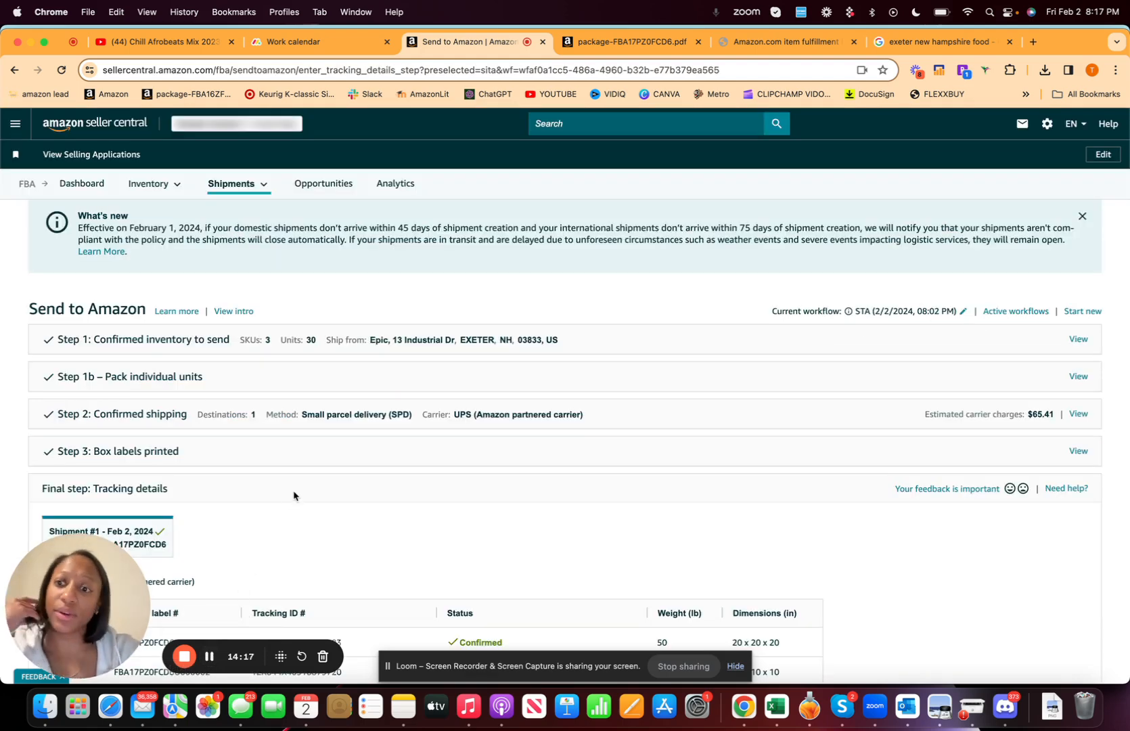
scroll(294, 494, down, 5)
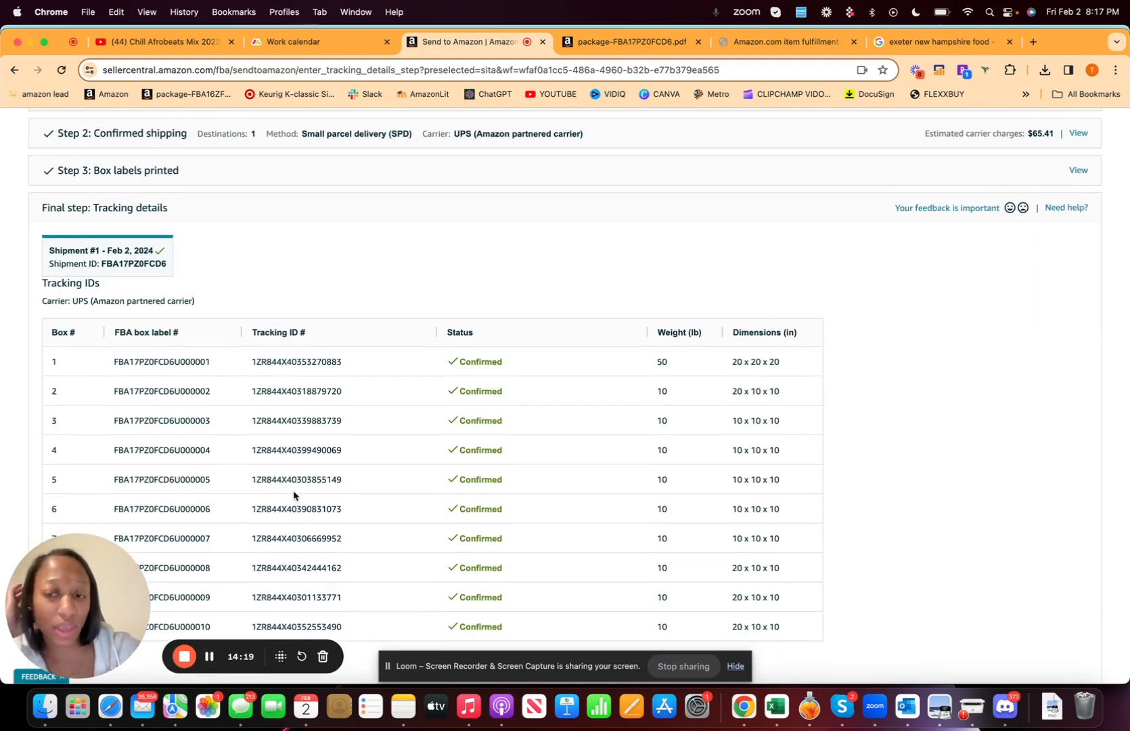
scroll(294, 495, down, 2)
scroll(305, 316, up, 5)
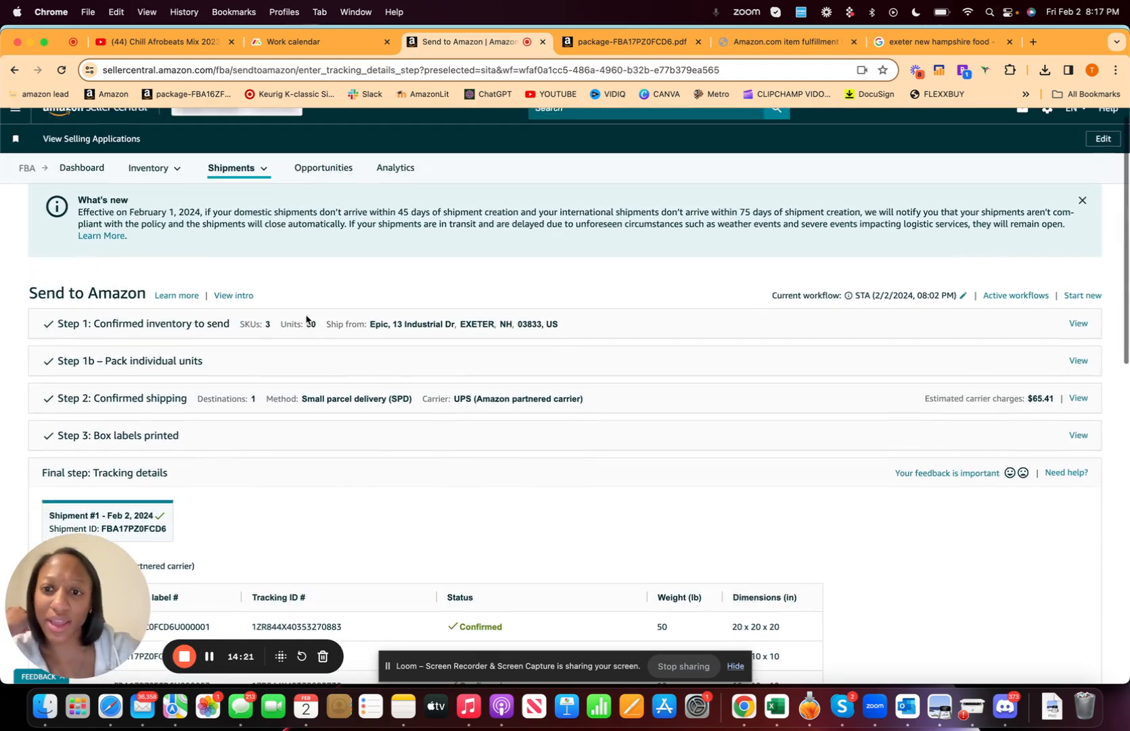
mouse_move(230, 171)
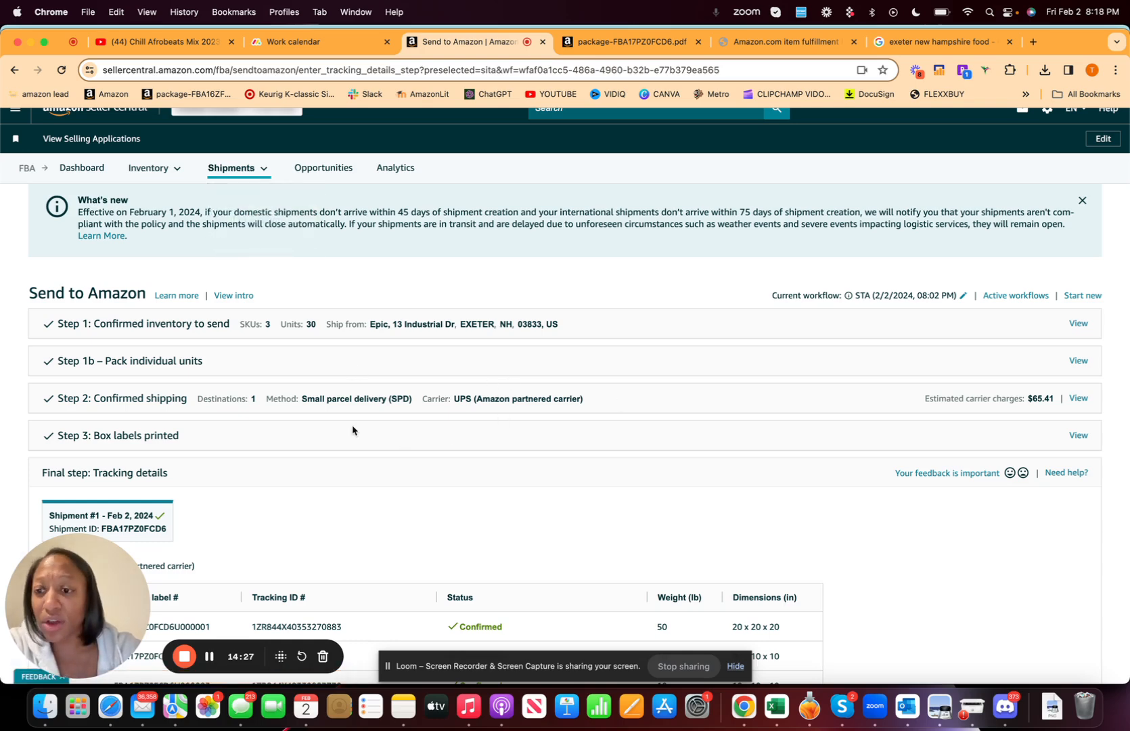
scroll(353, 430, down, 2)
scroll(353, 430, down, 5)
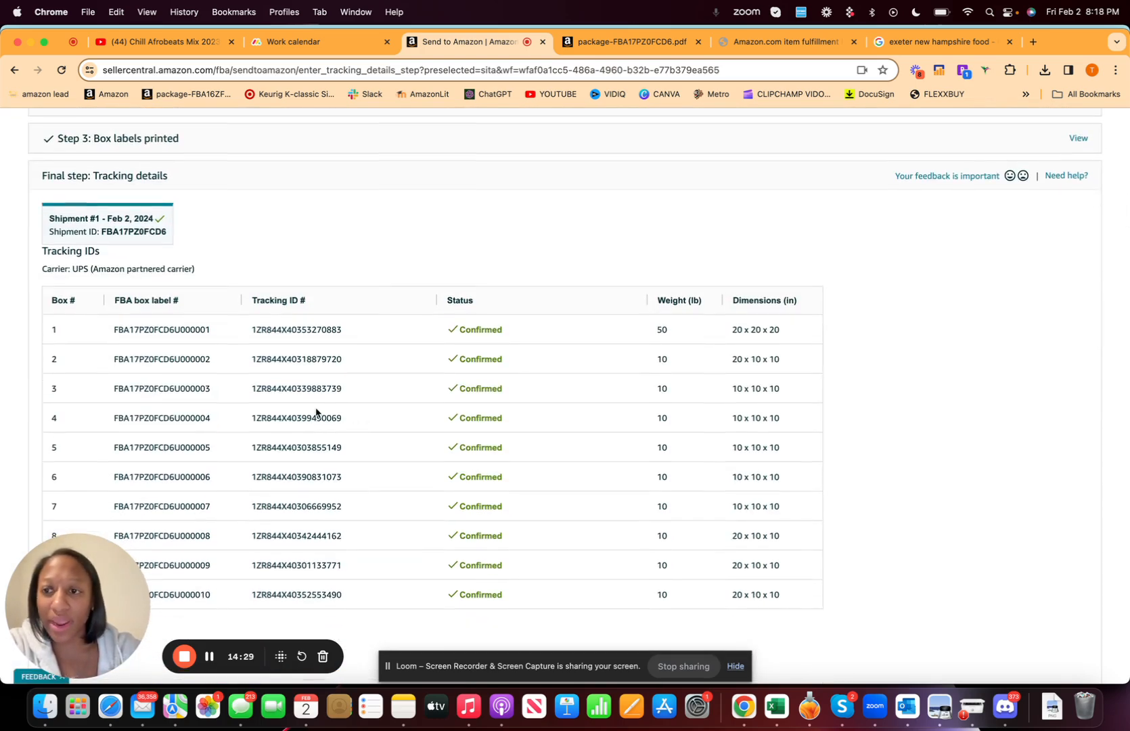
Step: View the list of active workflows, then close it
scroll(317, 413, up, 8)
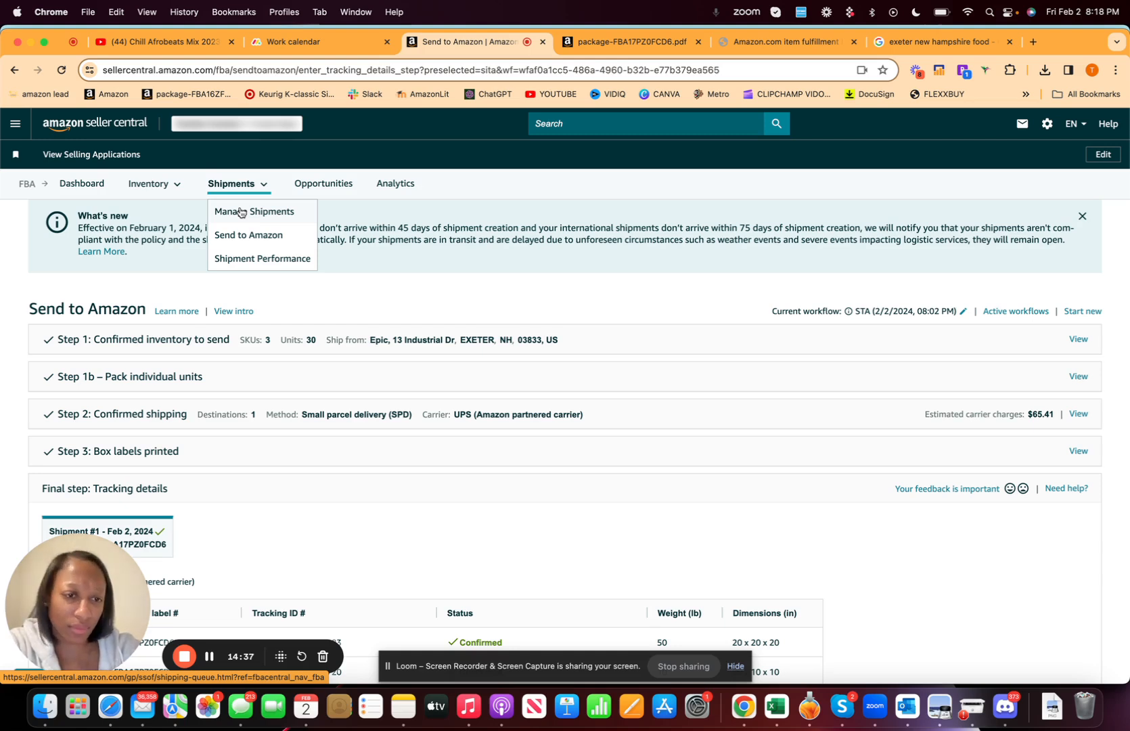
click(1007, 312)
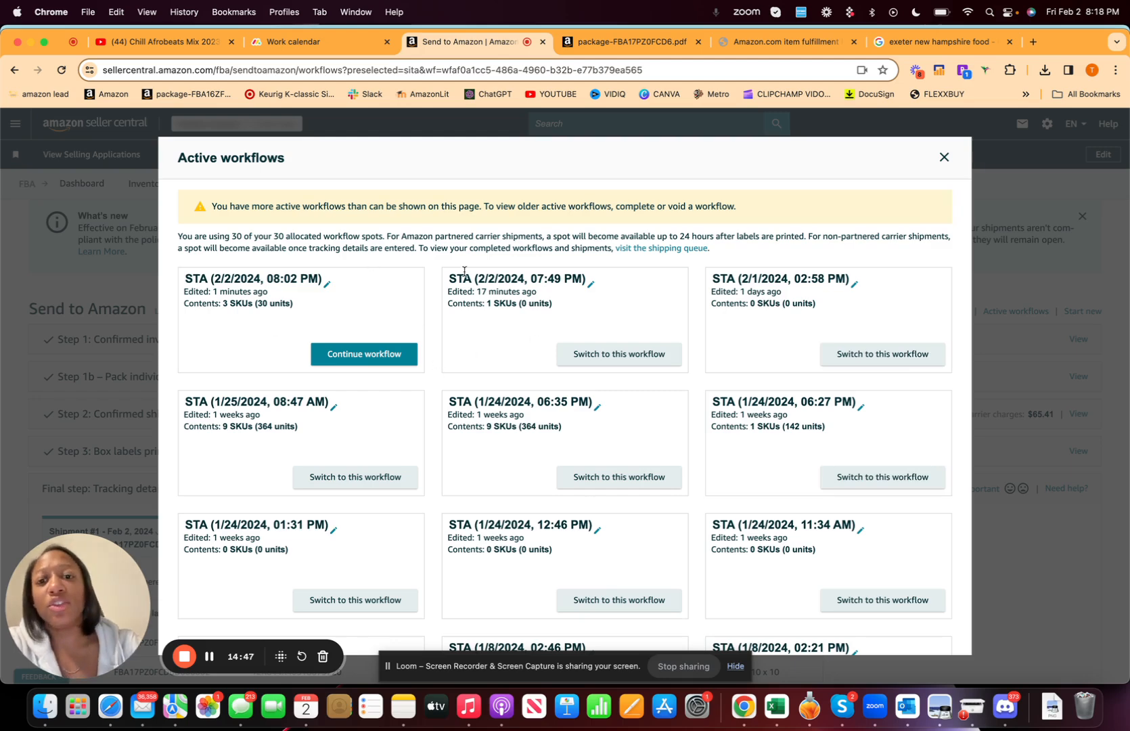
click(944, 158)
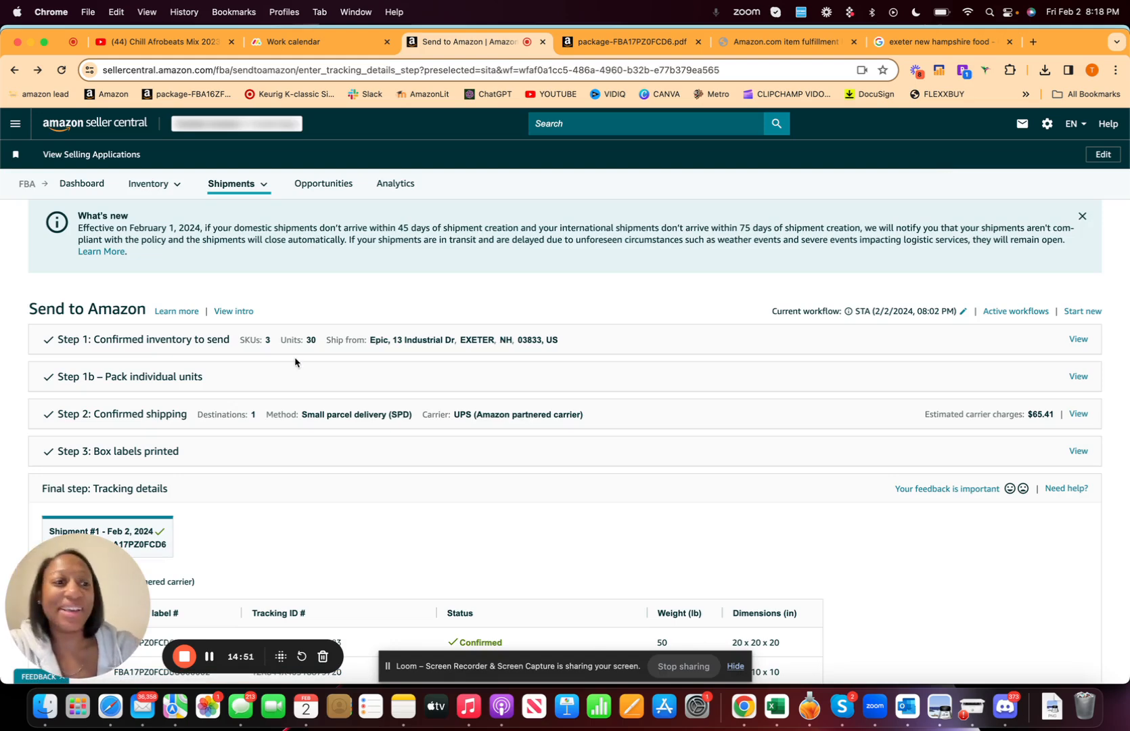
Step: Review the tracking table and cost summary, then go to the shipping queue and open the new shipment's summary
scroll(295, 362, down, 7)
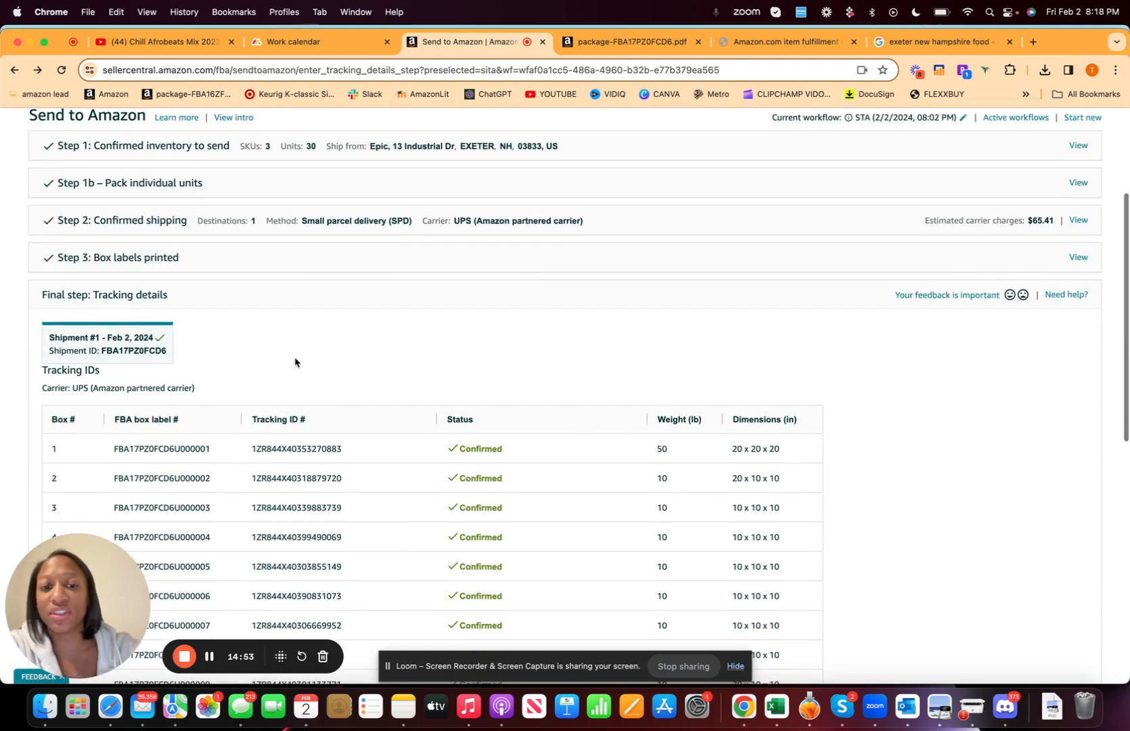
scroll(448, 541, up, 6)
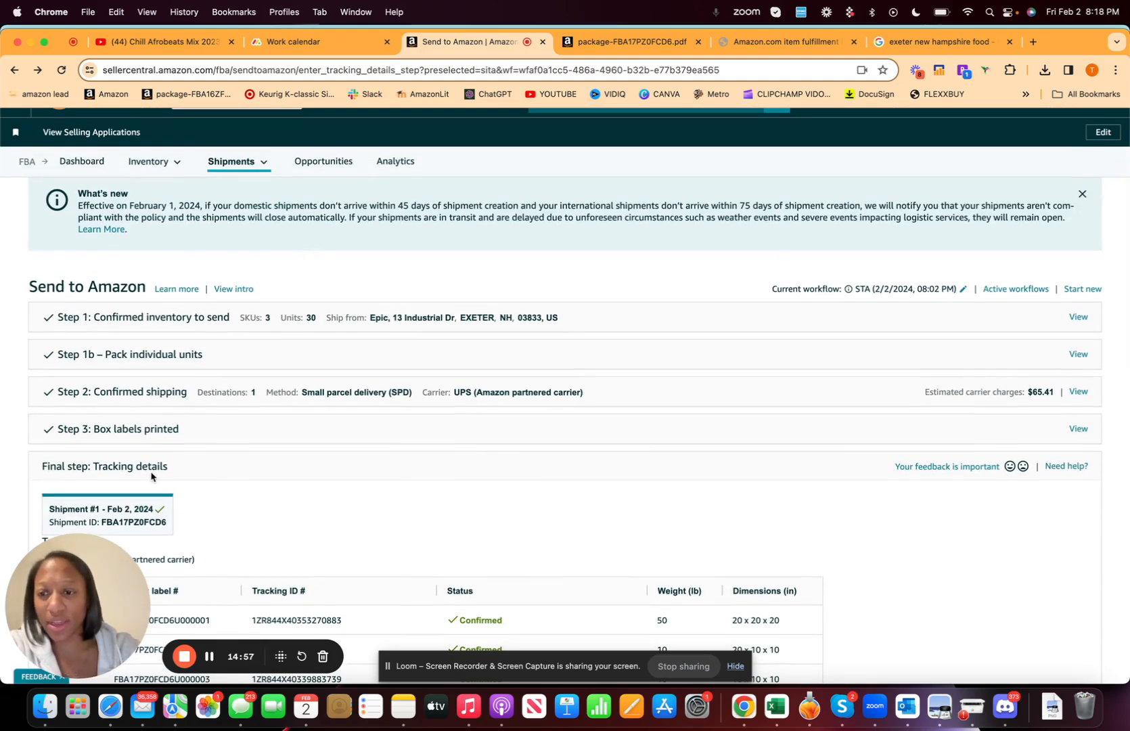
scroll(154, 473, down, 5)
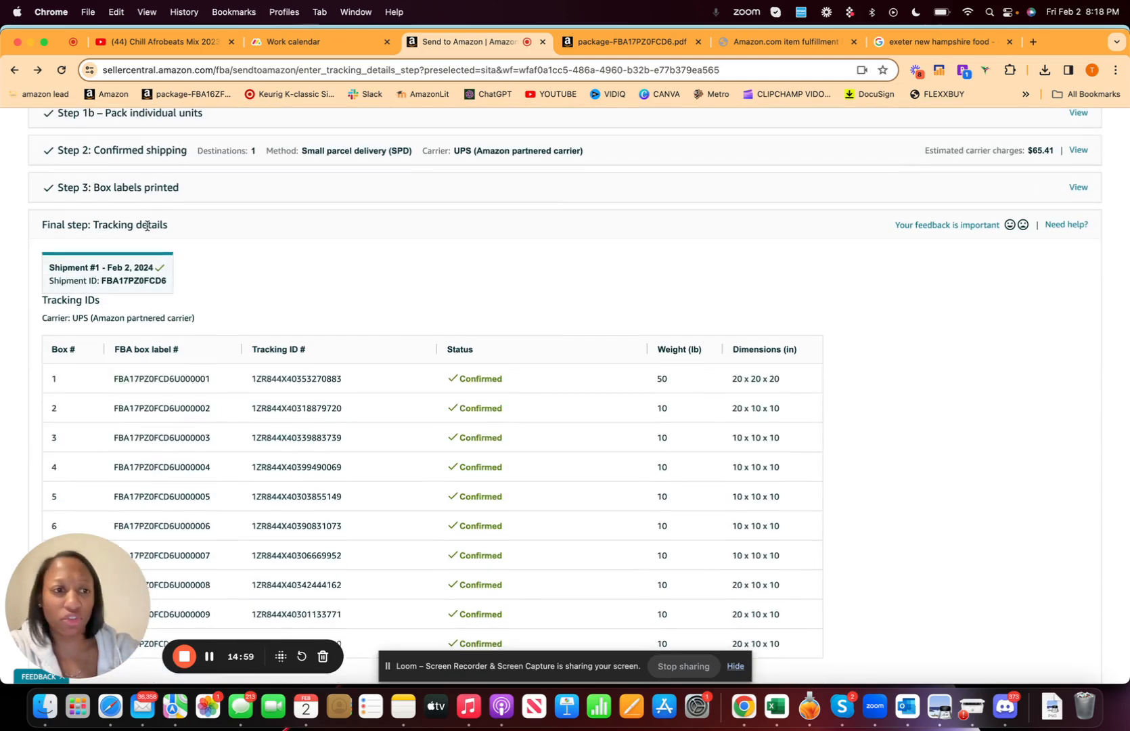
scroll(572, 379, down, 10)
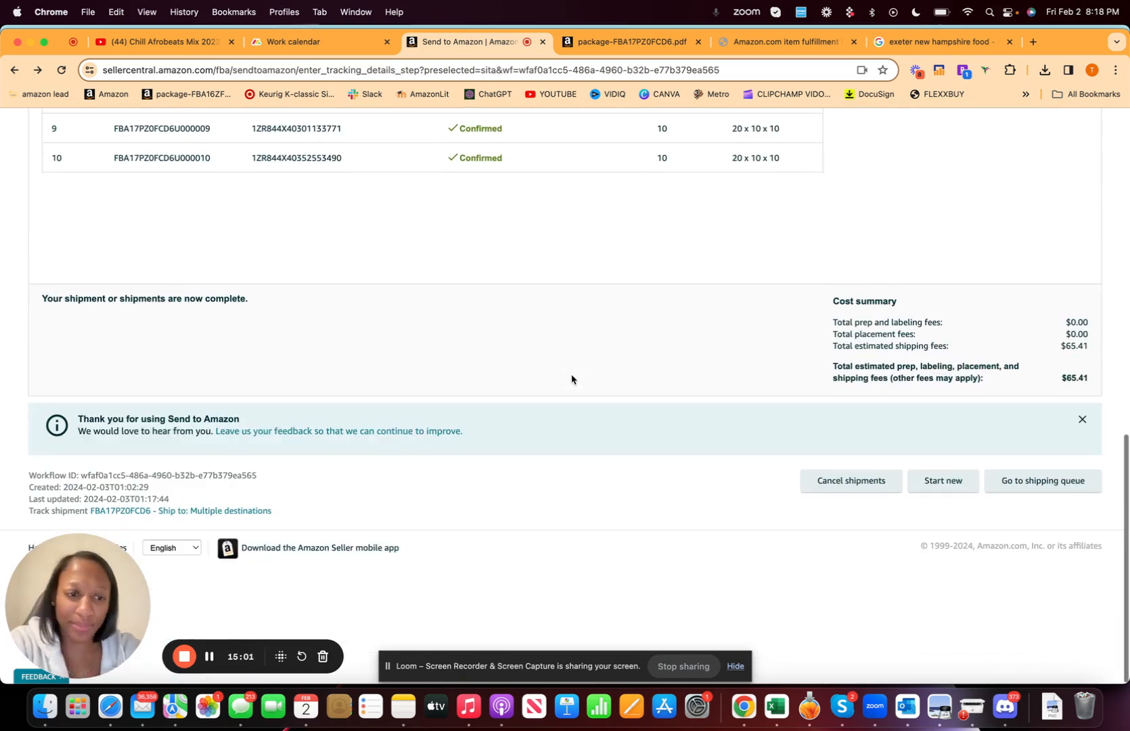
click(998, 492)
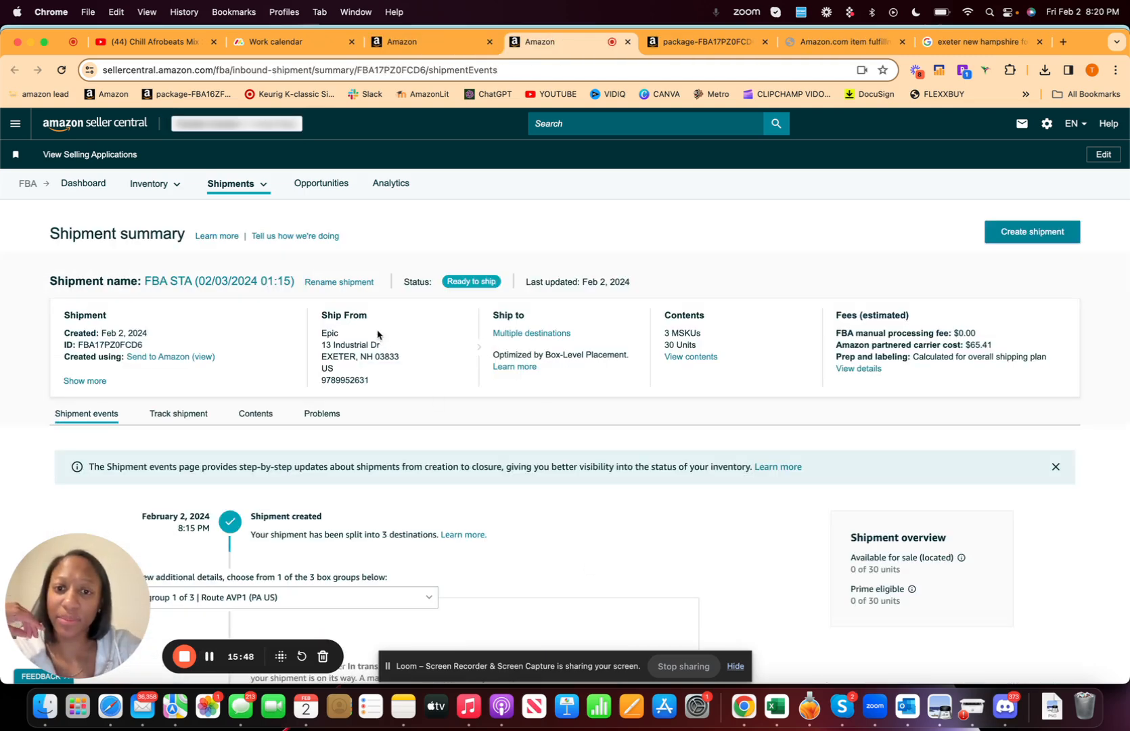
Step: Rename the shipment as TARGET SHIPMENT and save the new name
scroll(631, 357, down, 2)
scroll(631, 356, down, 2)
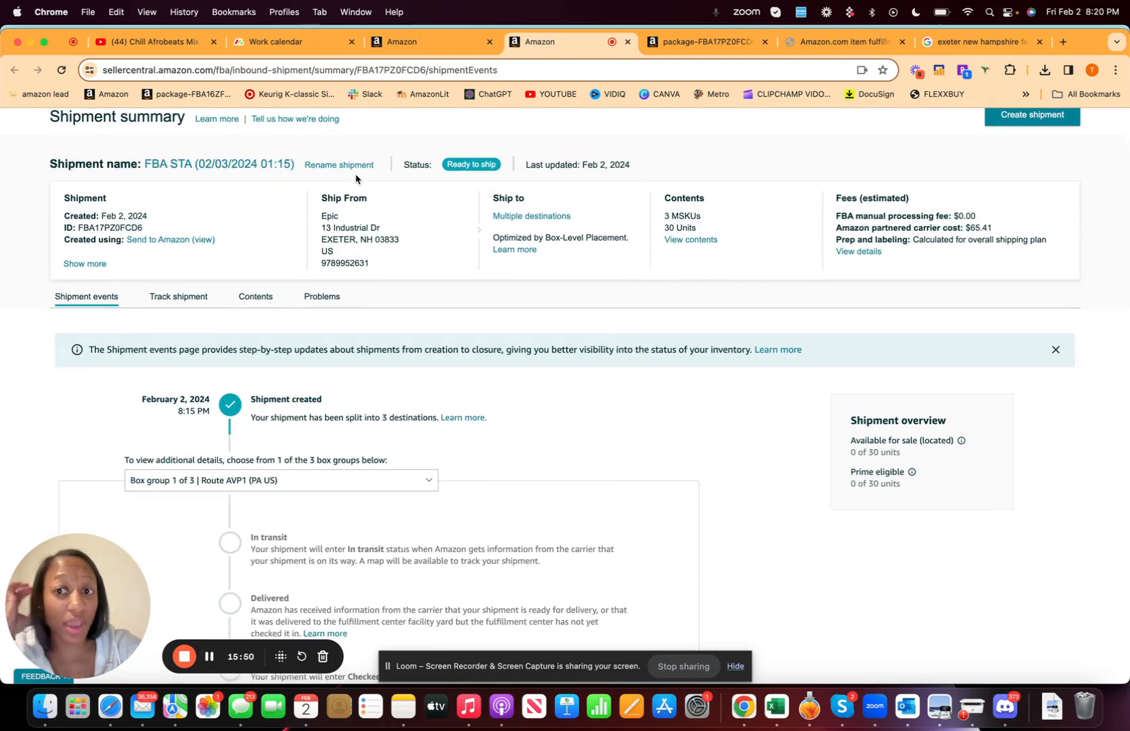
click(323, 168)
triple_click(516, 377)
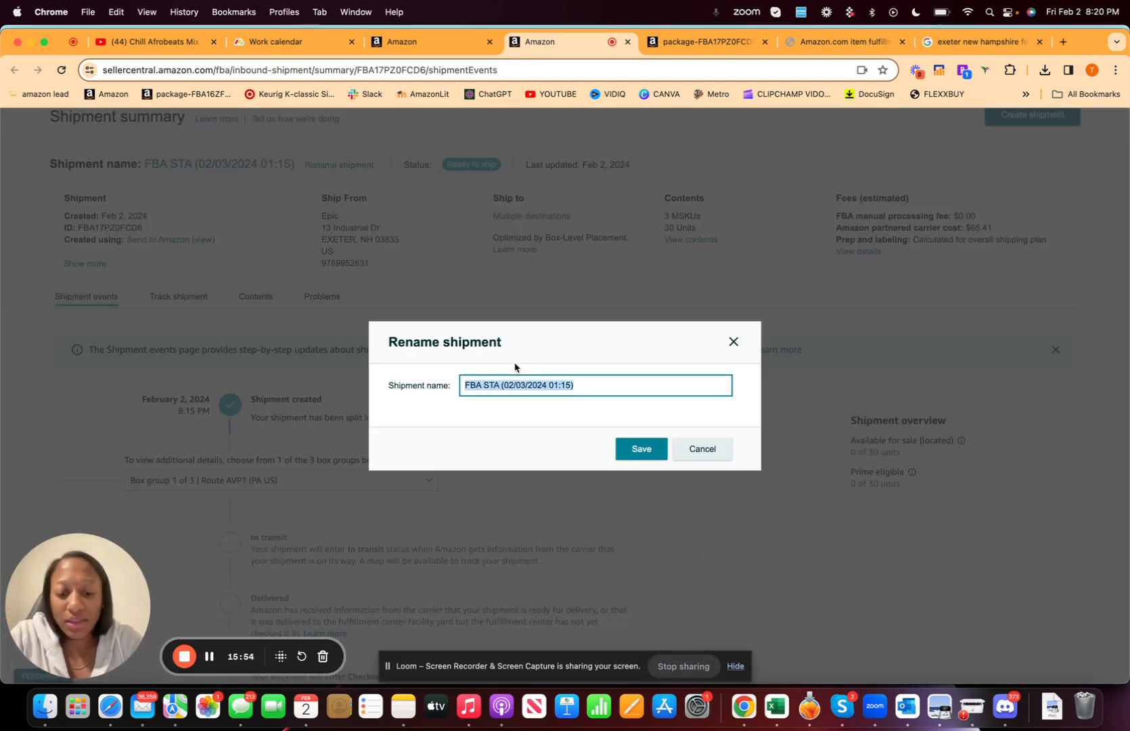
text(TARGET )
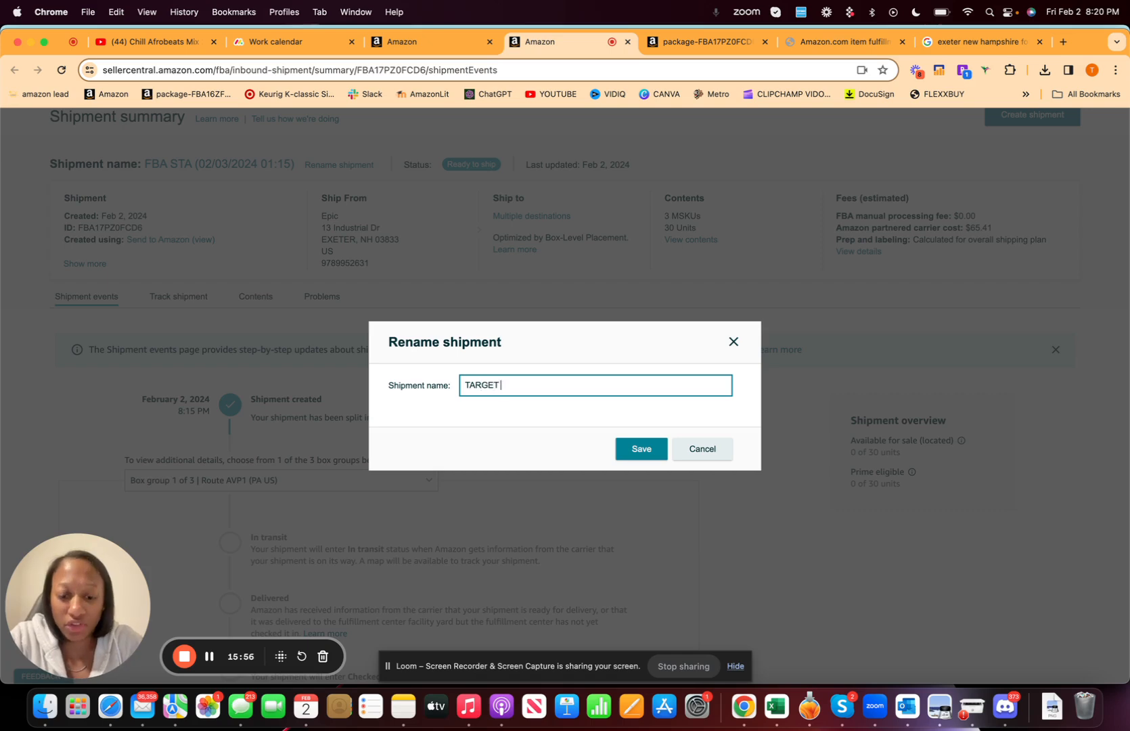
text(SHIPMENT)
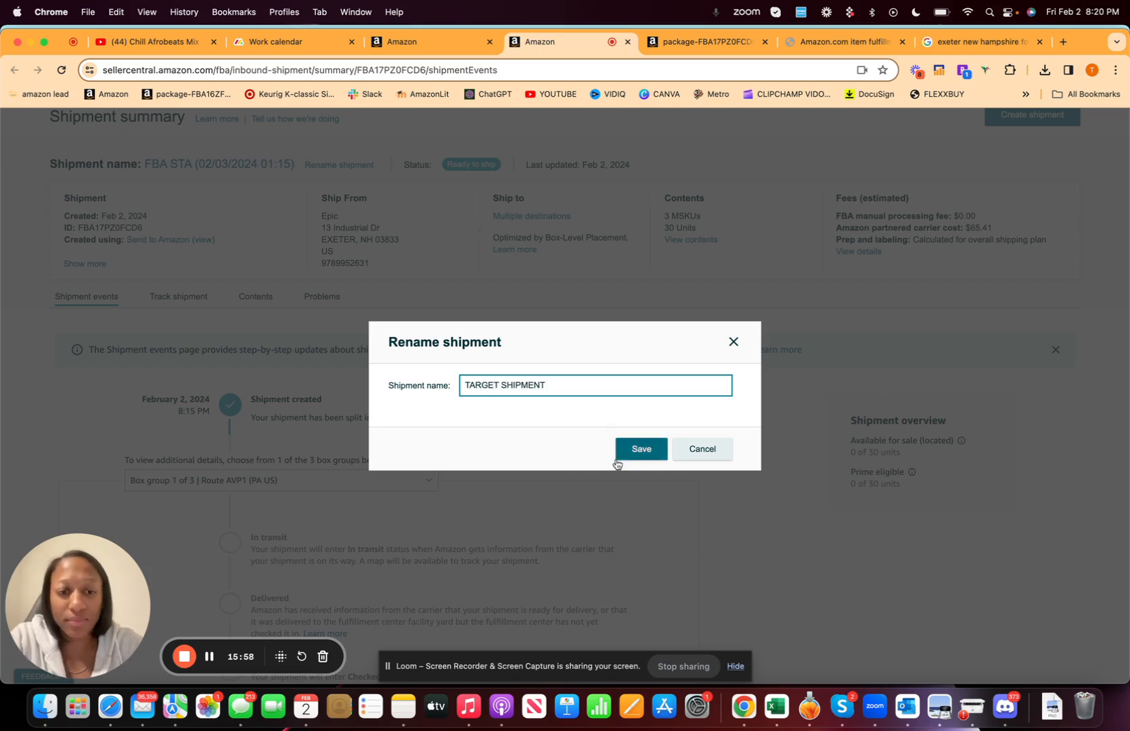
click(624, 451)
Step: Examine the shipment events timeline from creation through in transit, delivered, checked in, receiving and closing
scroll(623, 460, down, 2)
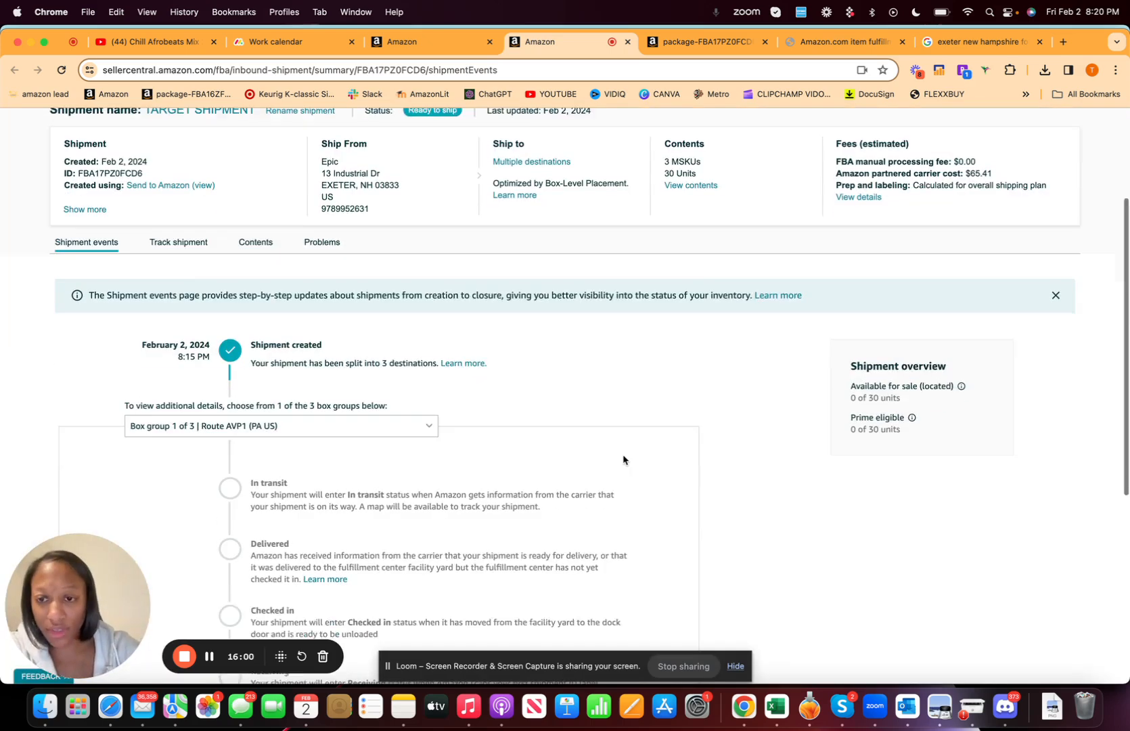
scroll(289, 467, down, 2)
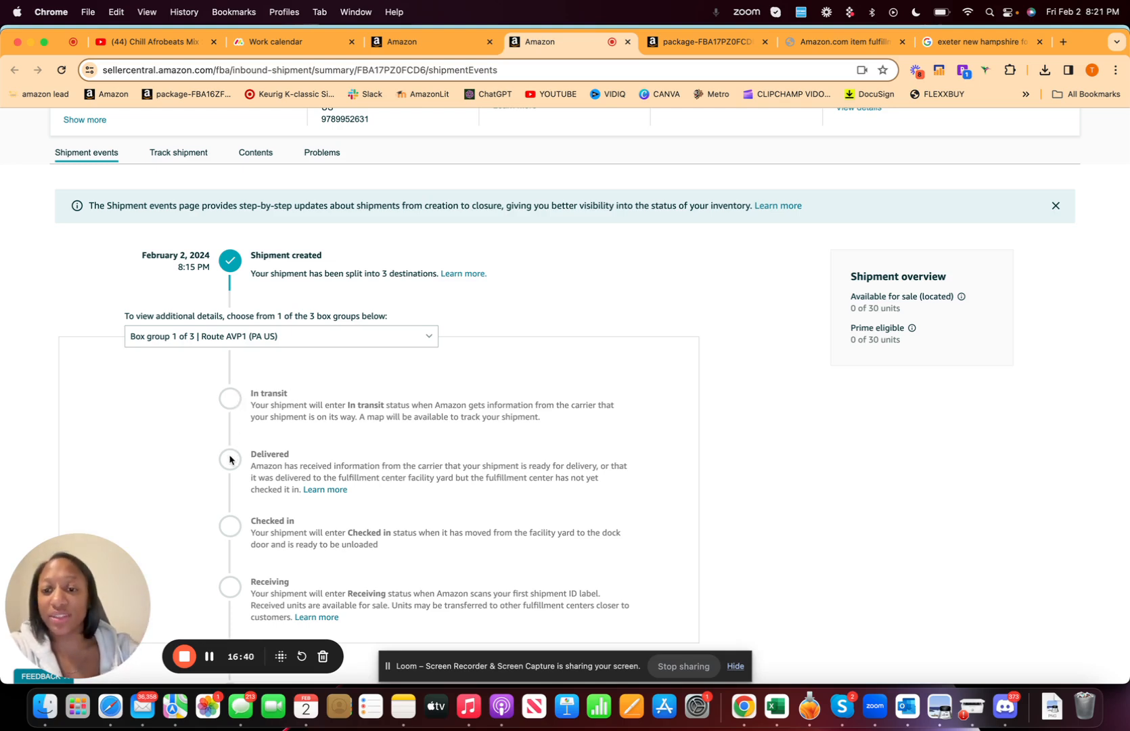
scroll(231, 558, down, 2)
scroll(238, 543, down, 6)
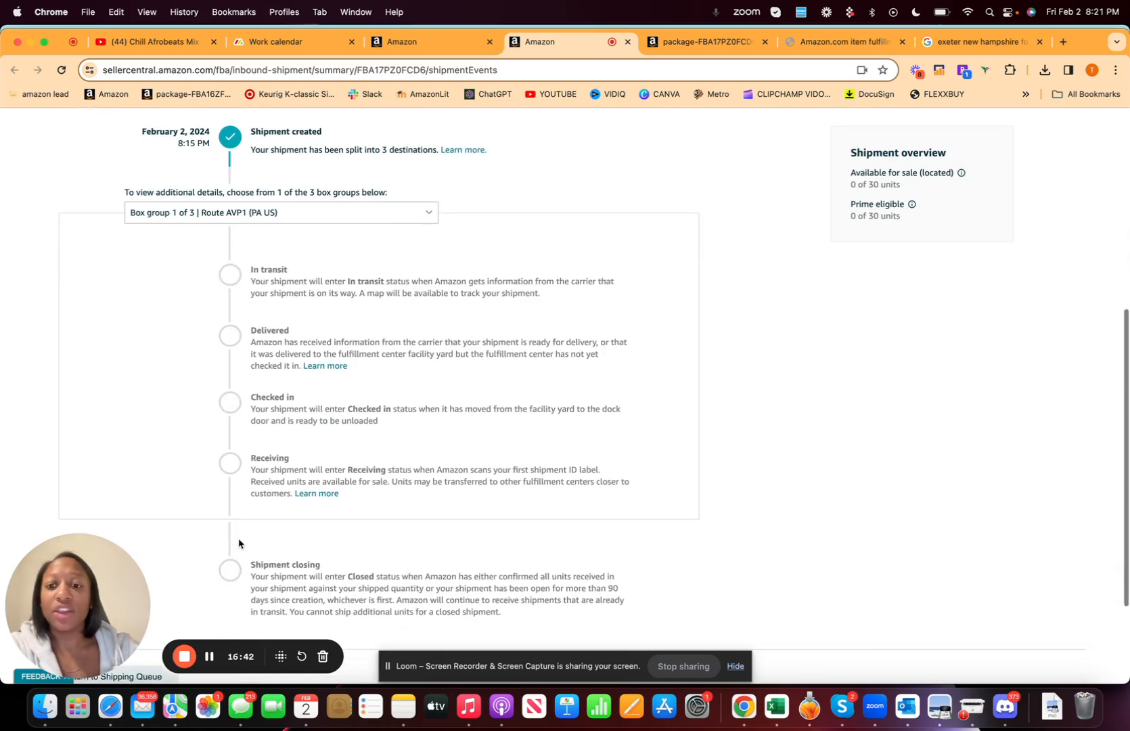
scroll(238, 543, up, 9)
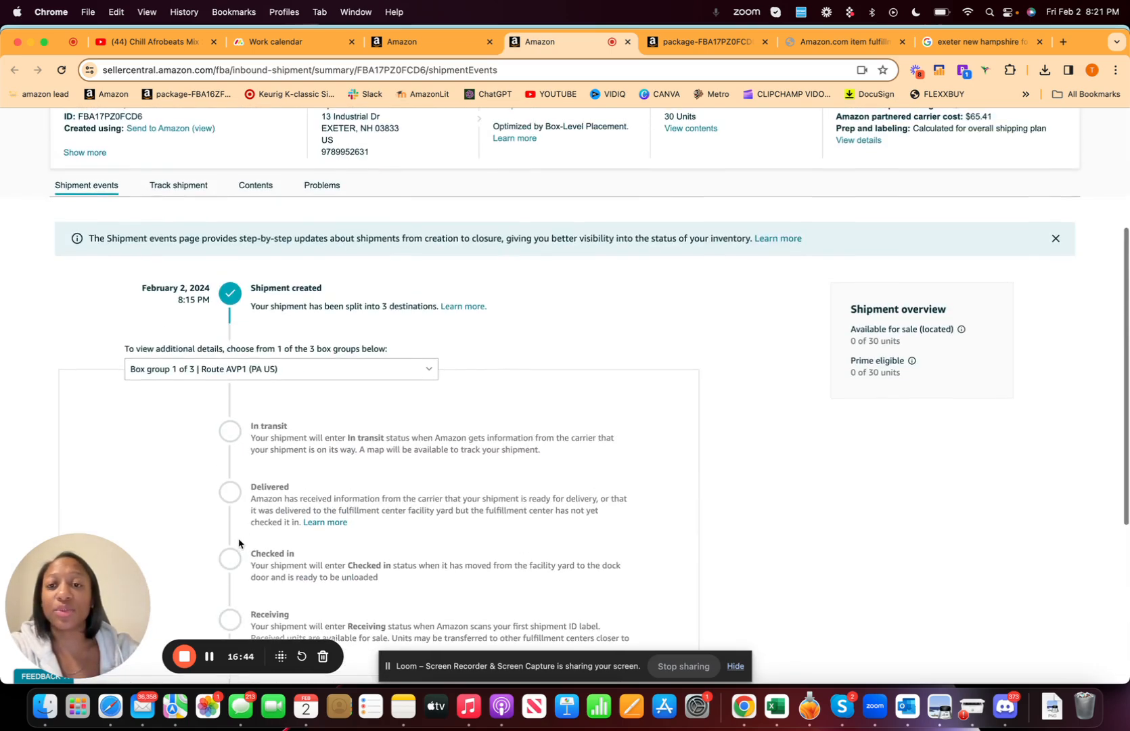
scroll(238, 544, up, 8)
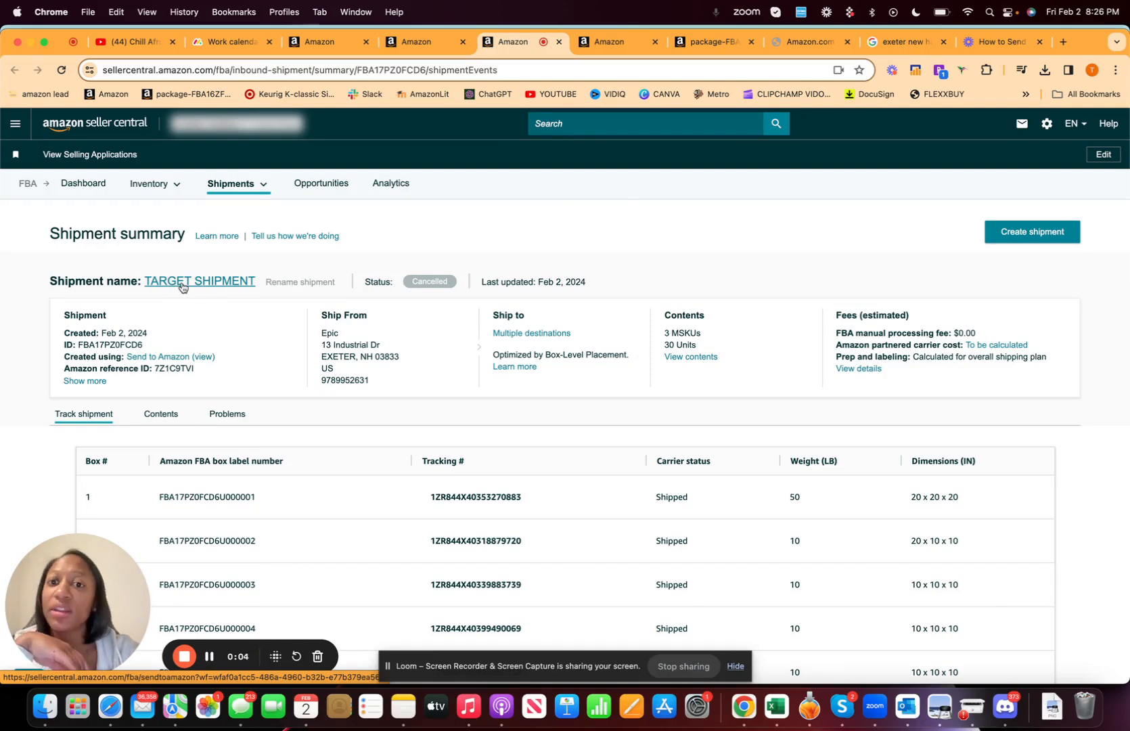
click(209, 656)
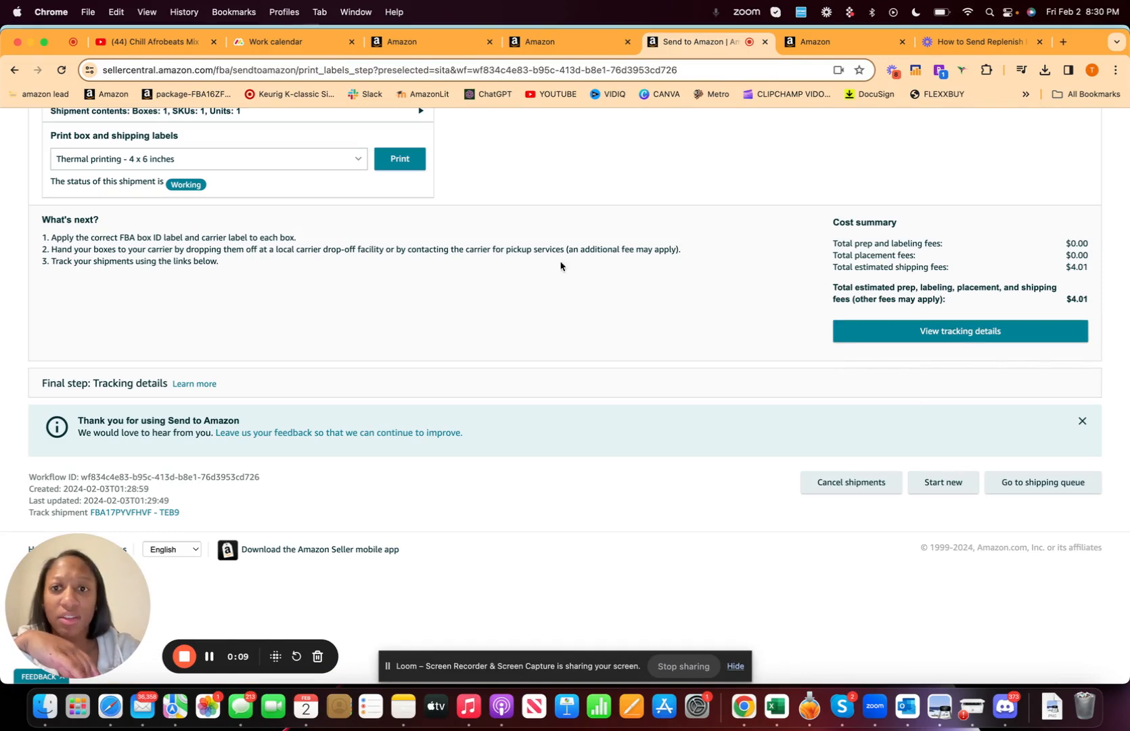
Step: Cancel the one-box shipment and its charges, confirming that its FBA box ID labels and shipping labels will be destroyed
click(847, 493)
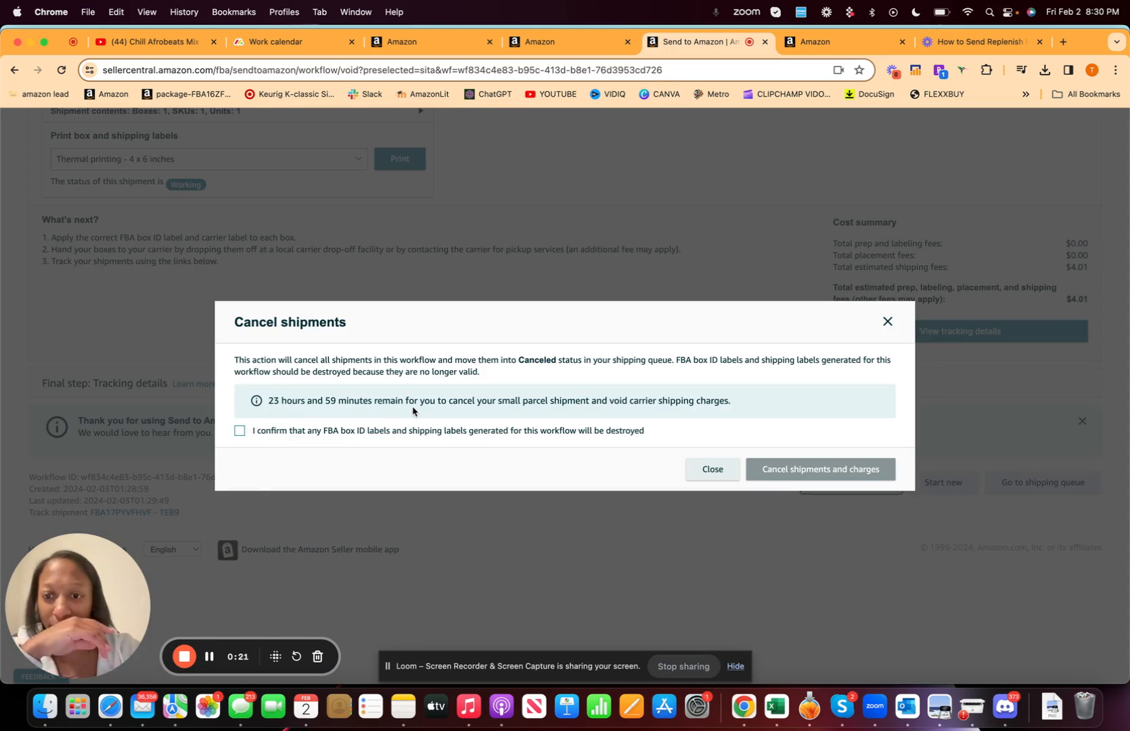
click(240, 431)
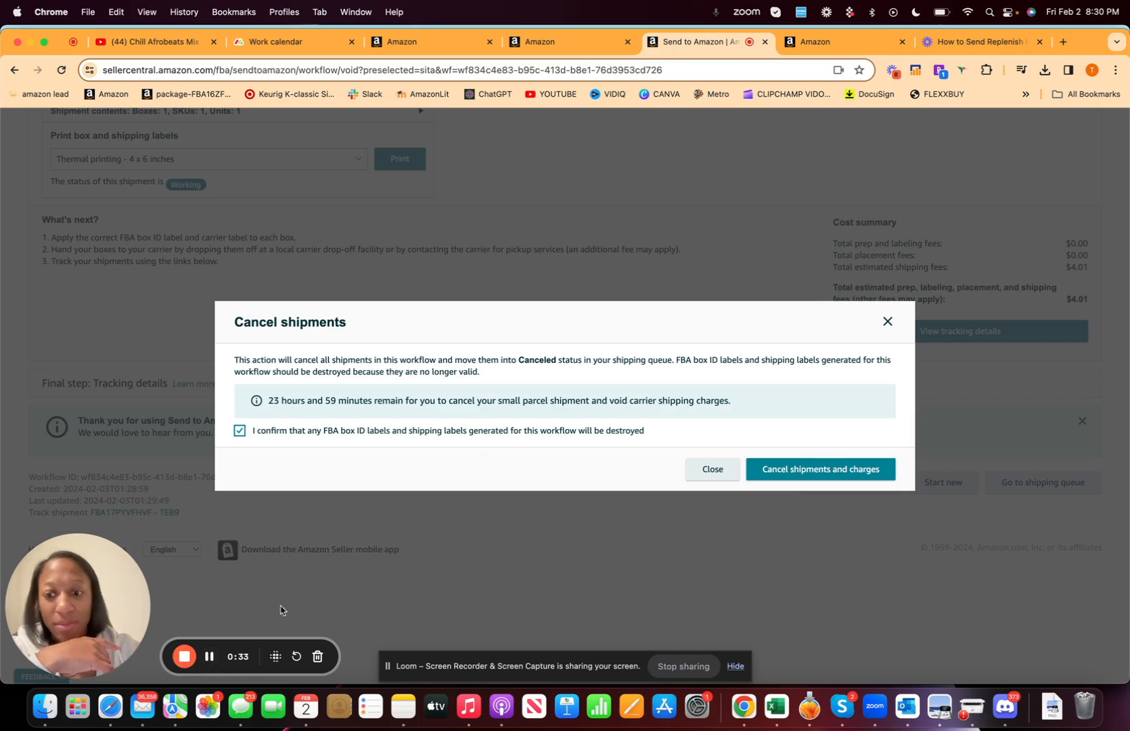
click(208, 656)
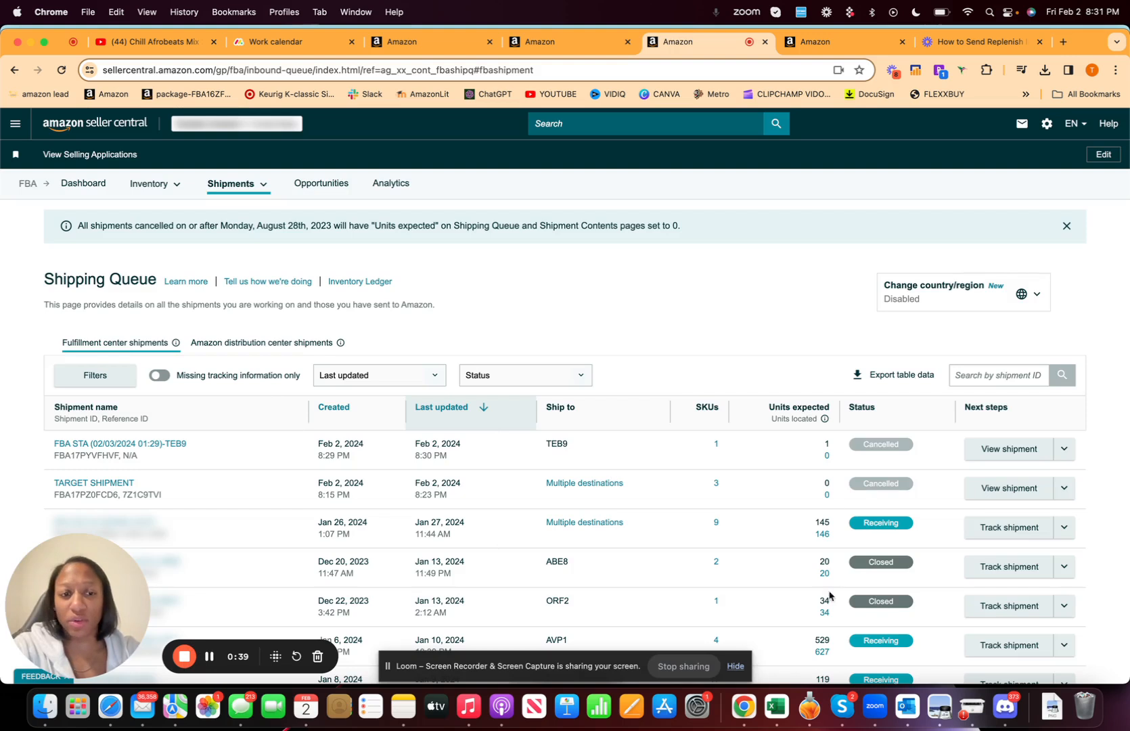